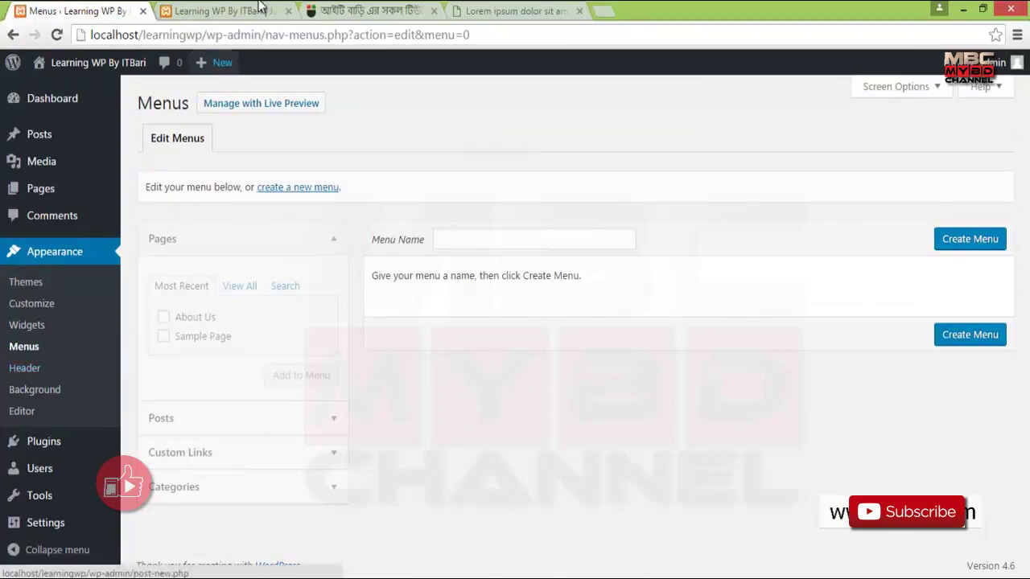
Look over the live site's front page and visit Sample Page and About Us from its navigation menu.
left_click(219, 10)
scroll(540, 446, "up", 10)
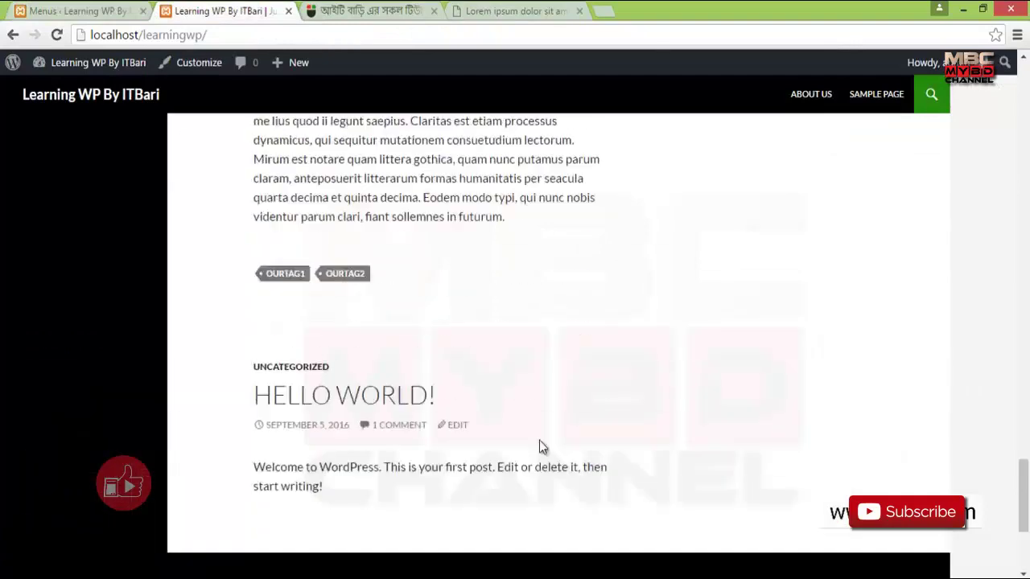
scroll(546, 391, "up", 2)
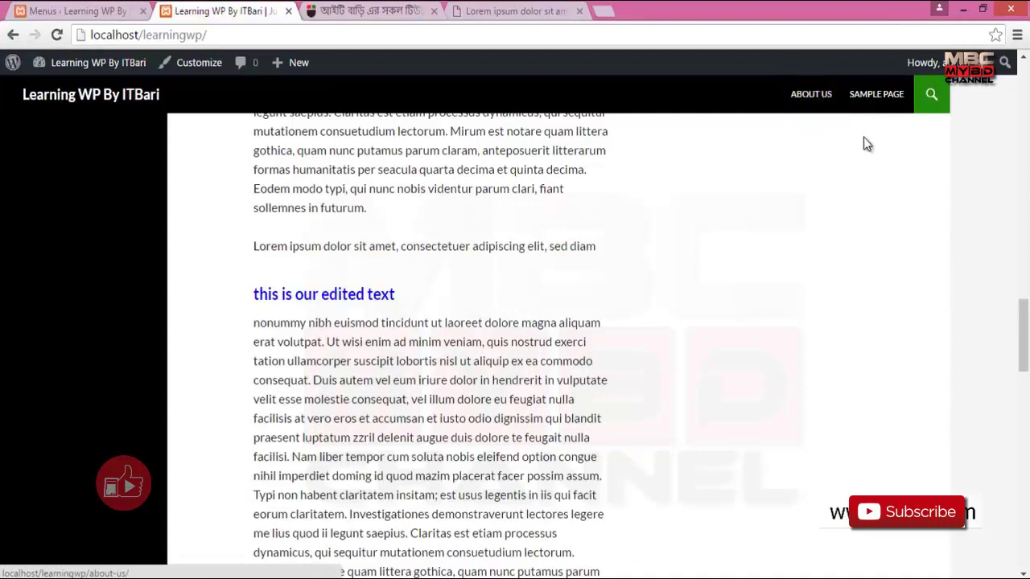
left_click(863, 94)
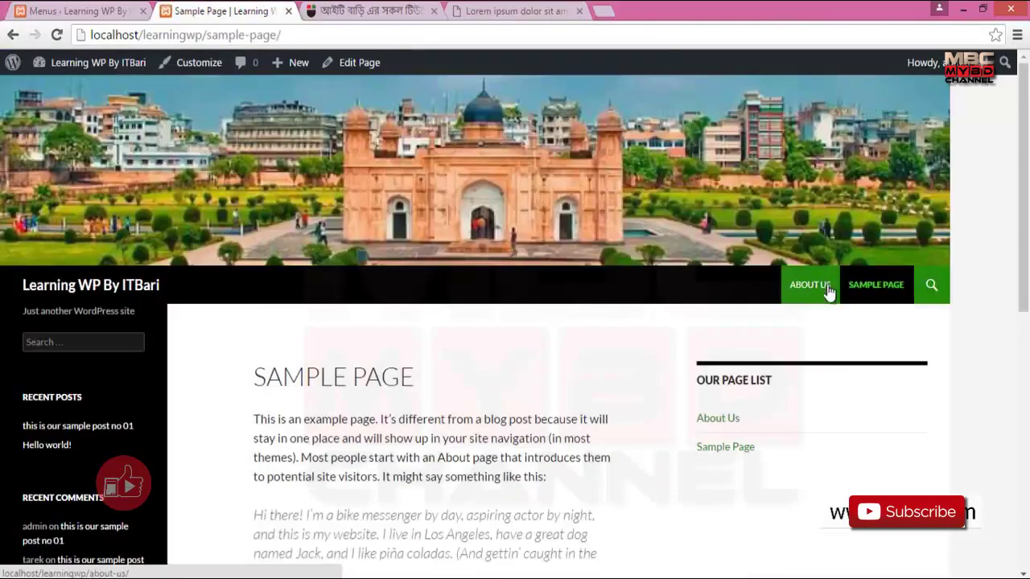
left_click(794, 282)
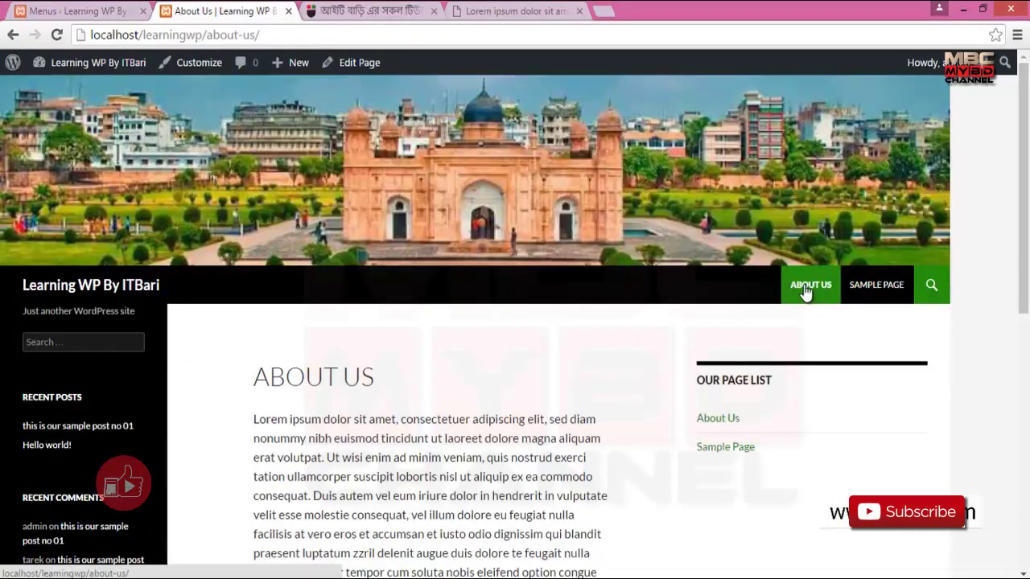
Return to the Menus admin page and start a new menu, ready to enter its name.
left_click(117, 10)
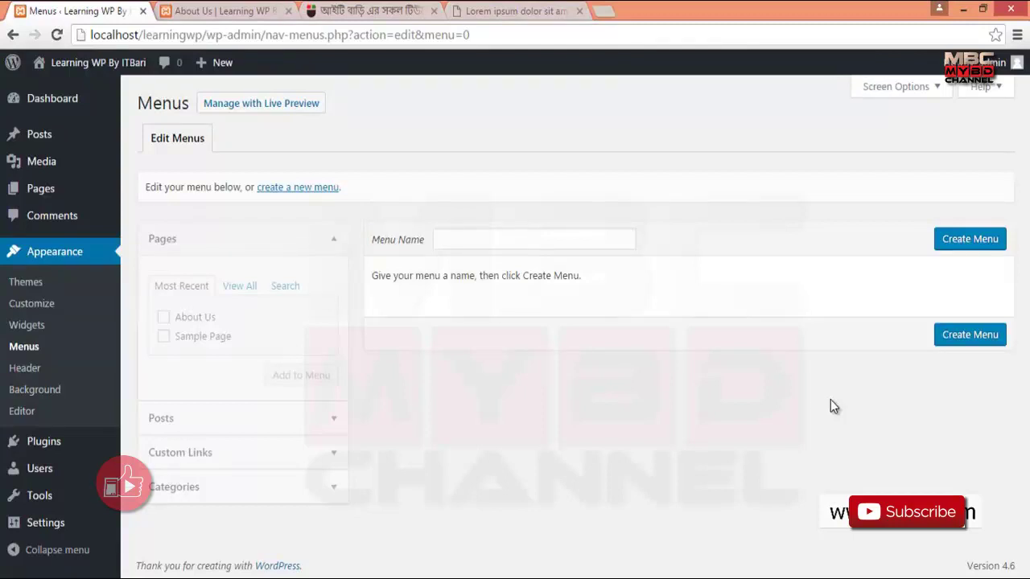
key("super+c")
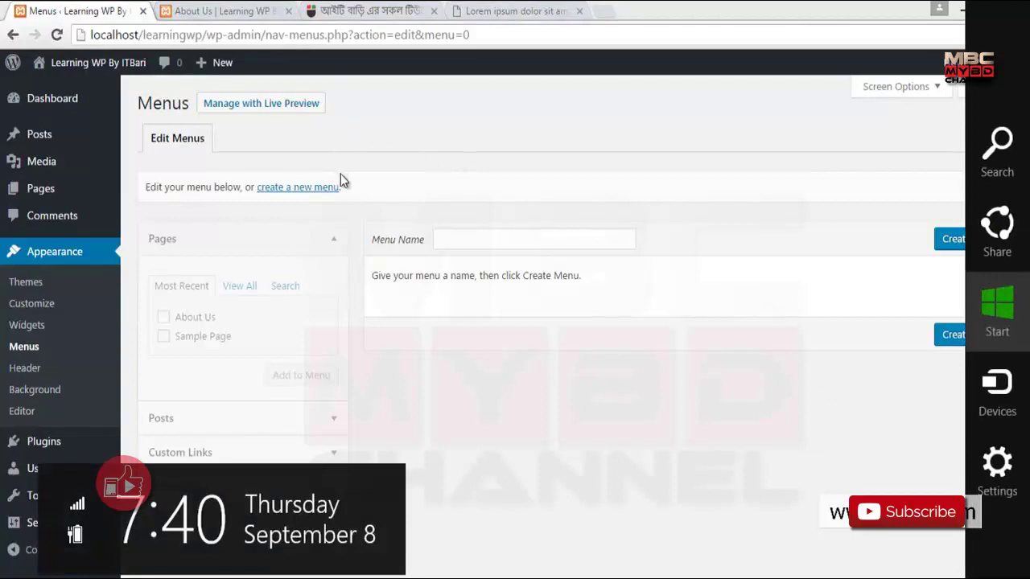
key("Escape")
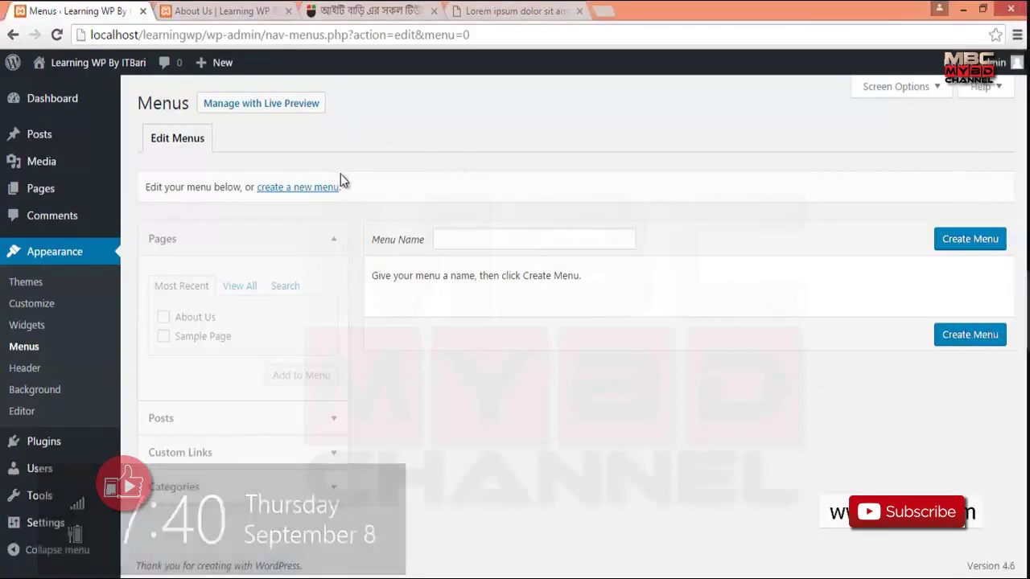
left_click(300, 193)
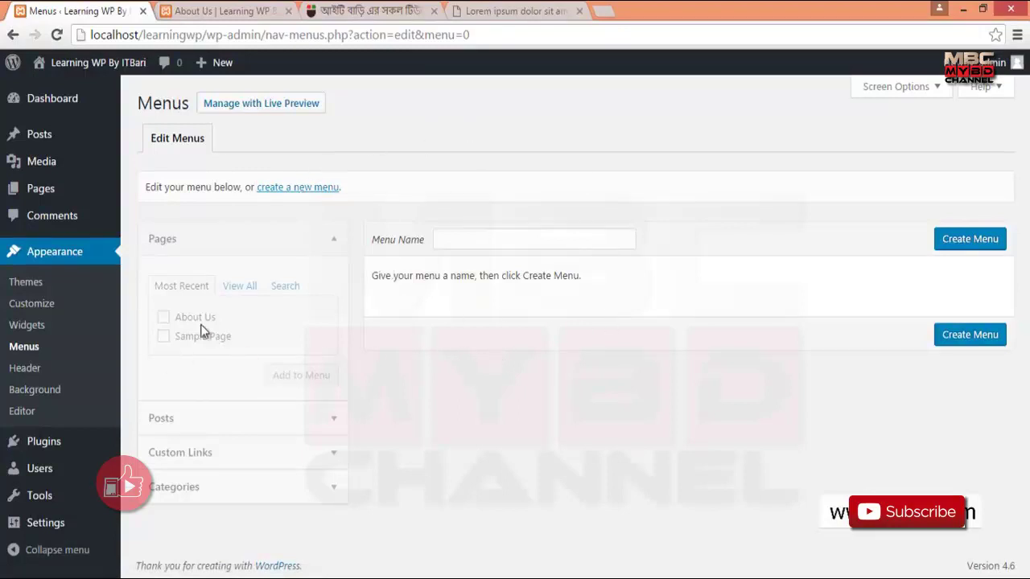
left_click(477, 241)
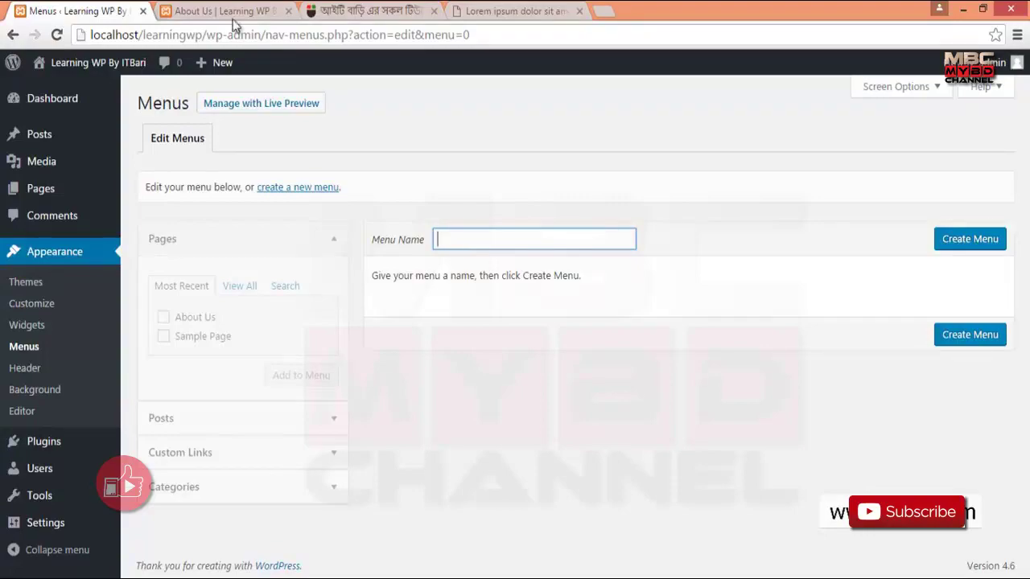
Examine the navigation bar on the itbari.com tutorial list page as an example of a main menu.
left_click(346, 11)
scroll(596, 508, "down", 7)
scroll(596, 508, "down", 1)
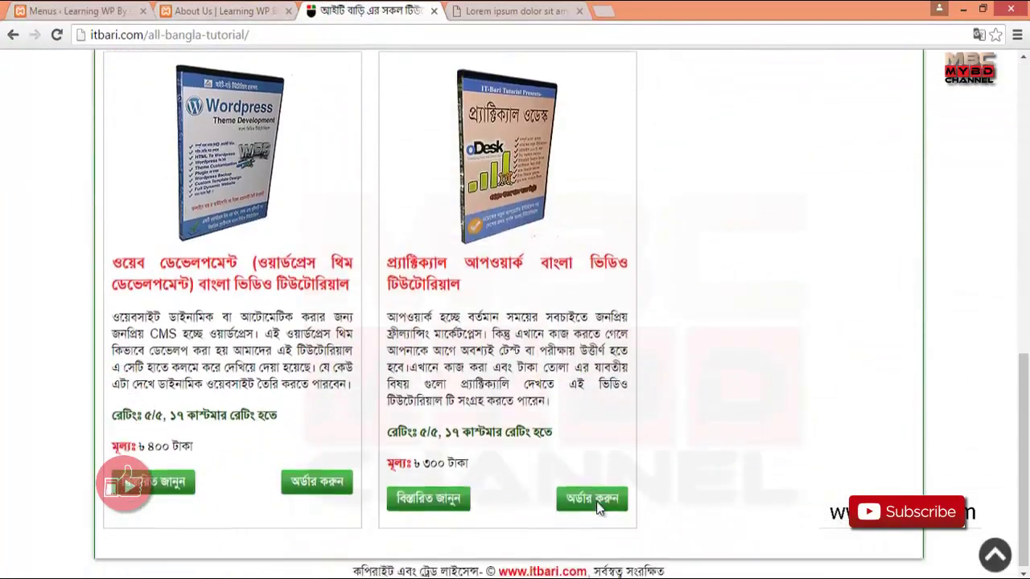
scroll(551, 432, "up", 15)
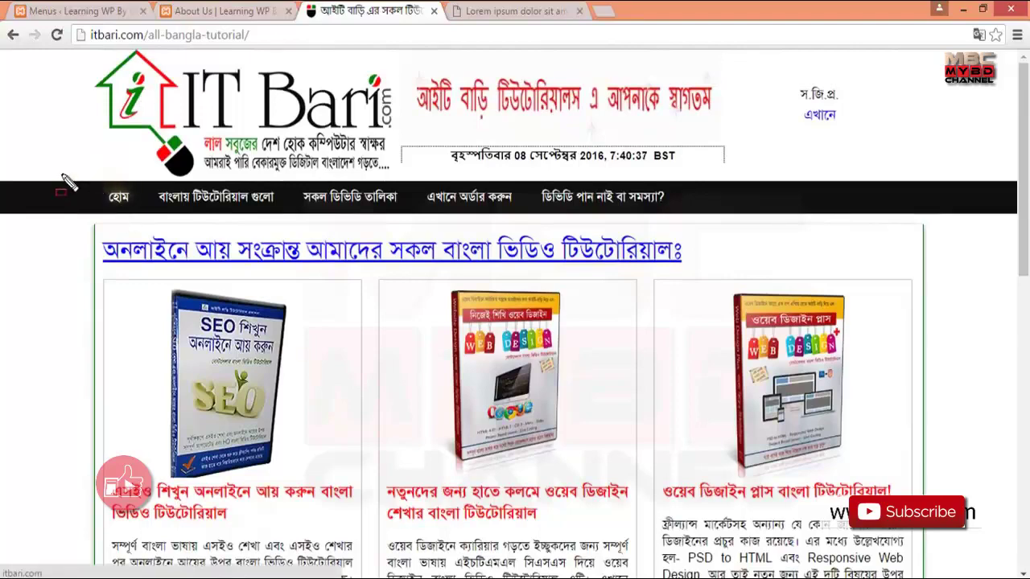
left_click_drag(42, 164, 1013, 232)
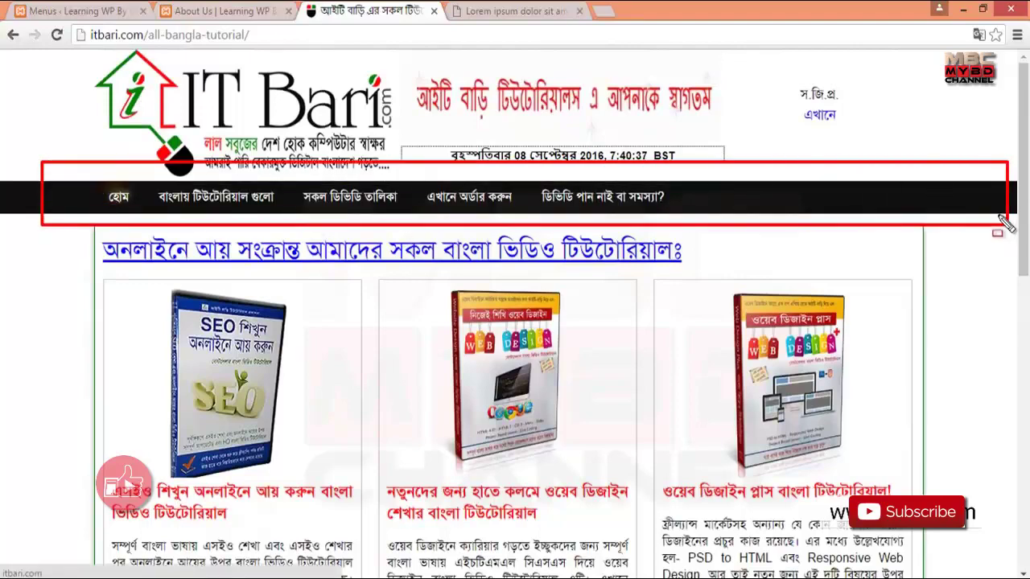
scroll(745, 274, "down", 10)
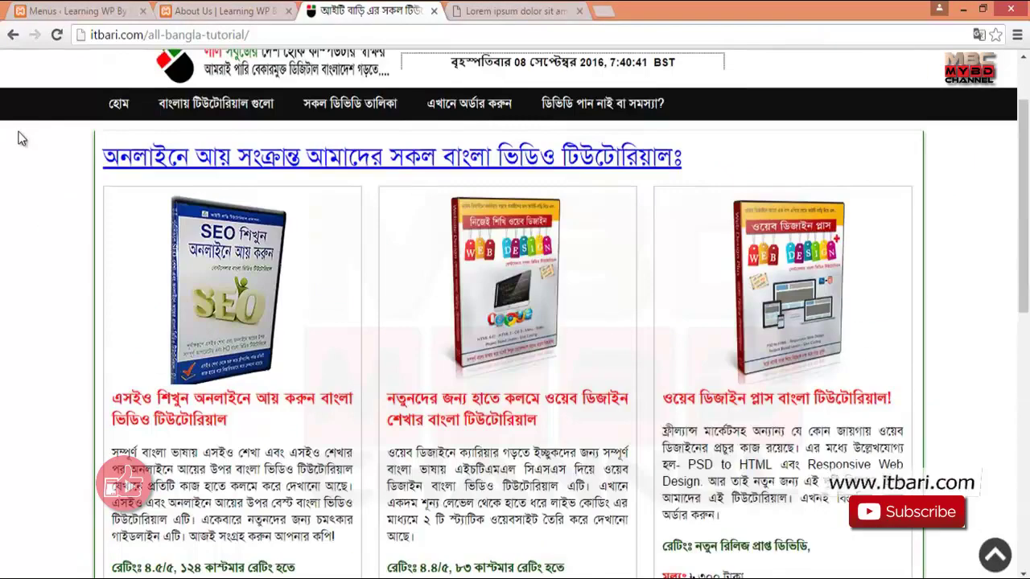
Open the itbari.com home page and examine the list of links in its footer.
left_click(276, 134)
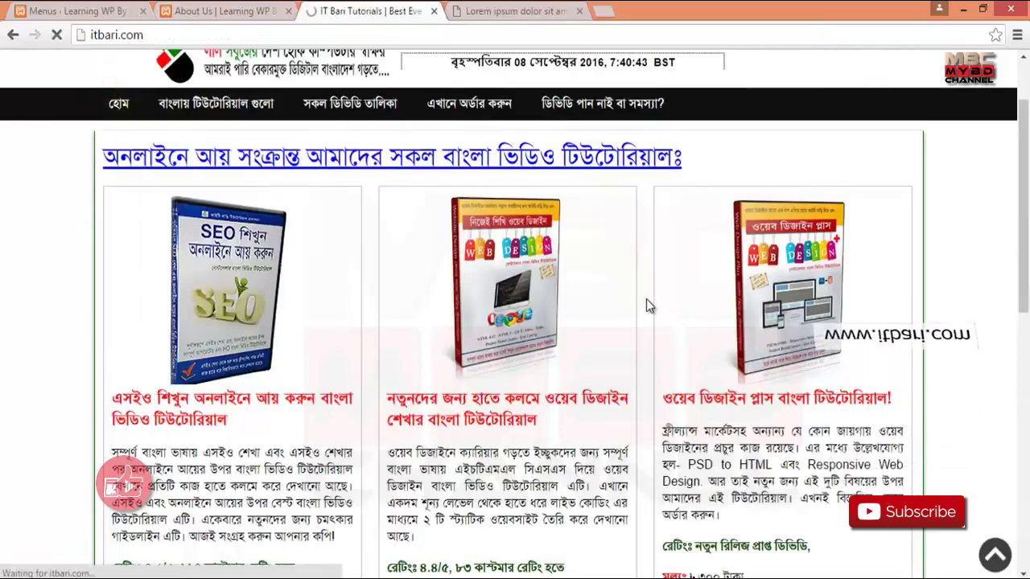
scroll(639, 285, "down", 5)
scroll(632, 280, "down", 20)
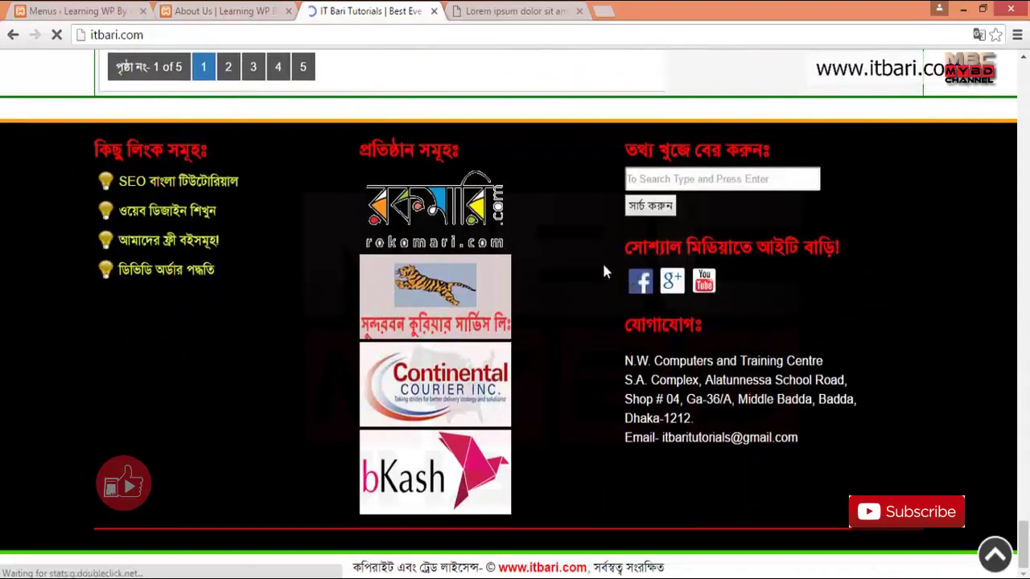
mouse_move(44, 121)
left_mouse_down()
mouse_move(241, 288)
mouse_move(261, 293)
left_mouse_up()
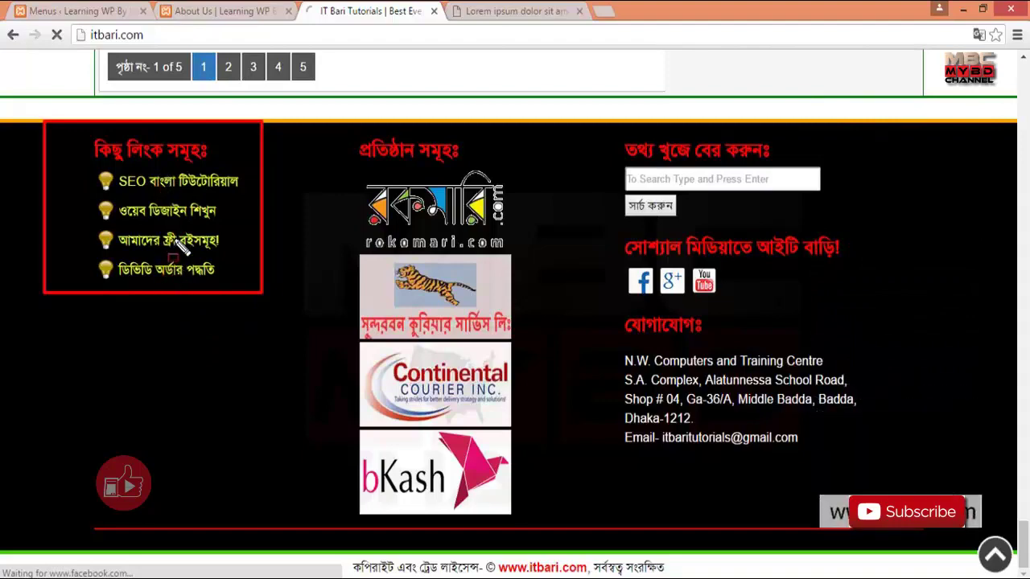
Name the new menu Main Menu and create it.
left_click(203, 9)
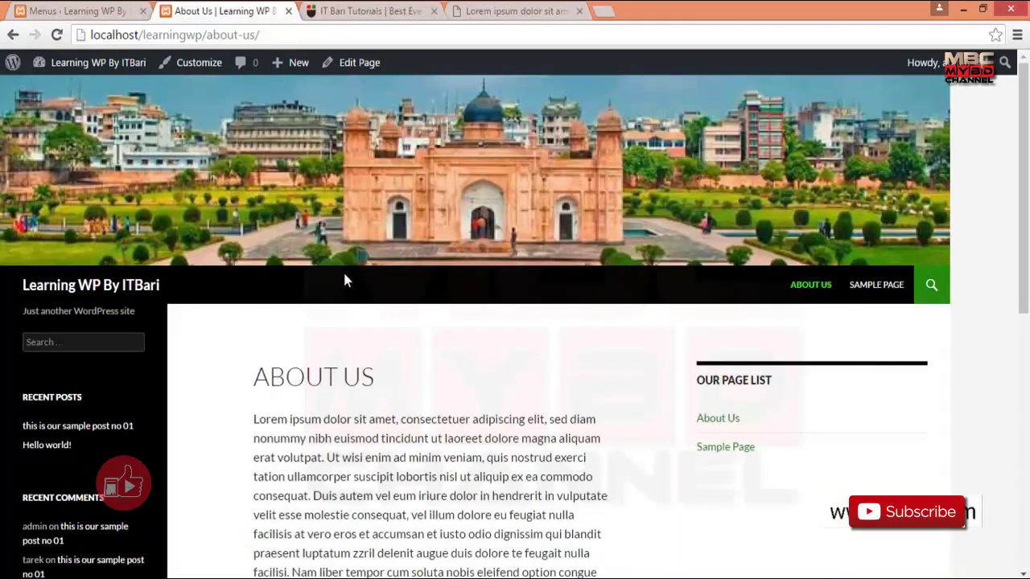
left_click(125, 10)
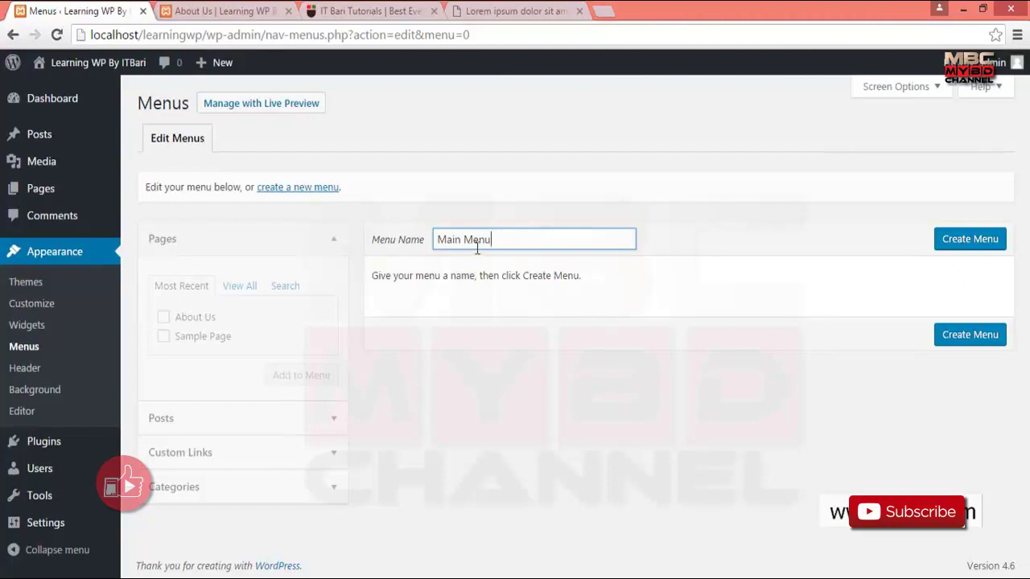
left_click(955, 246)
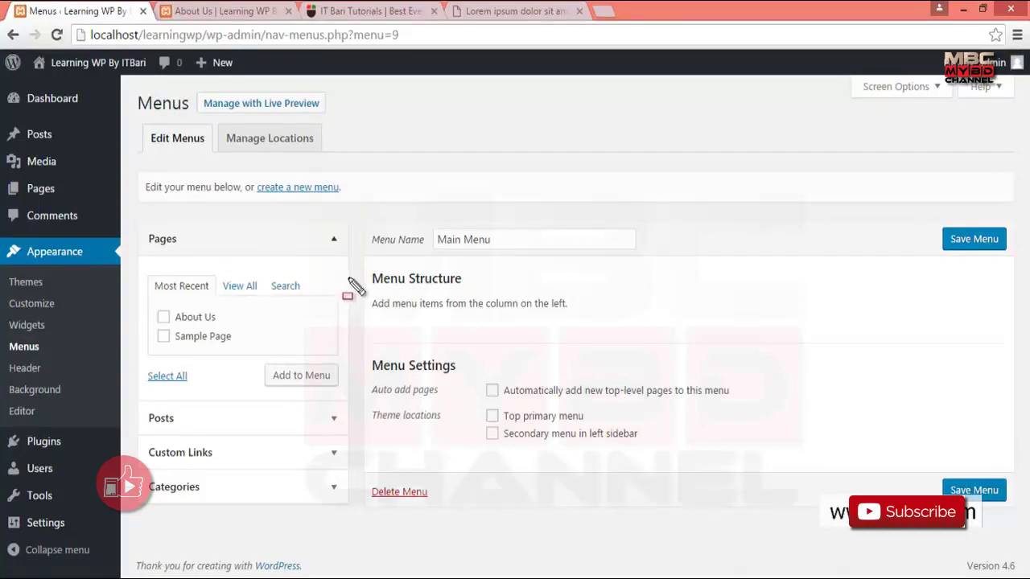
left_click_drag(354, 257, 587, 329)
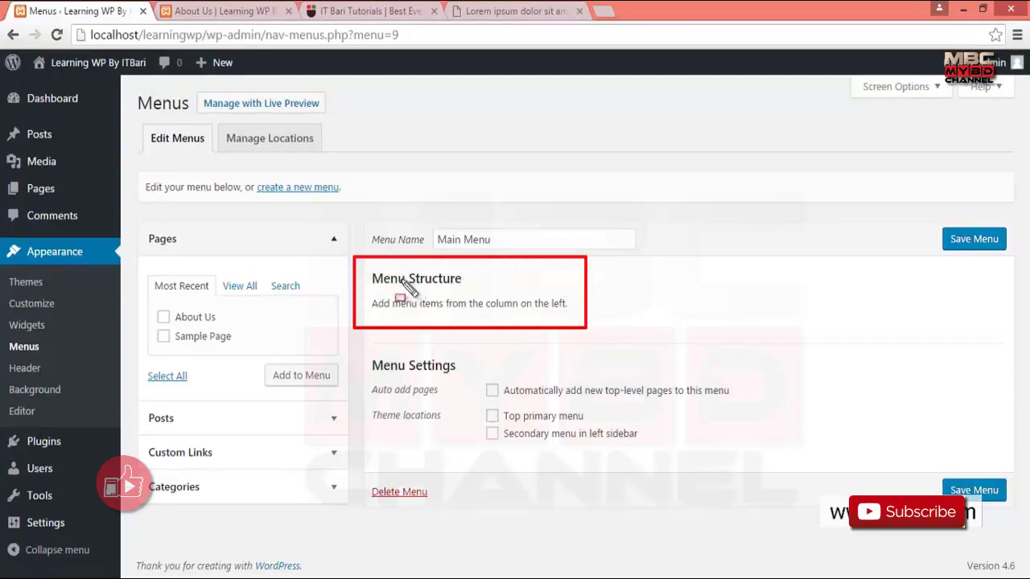
mouse_move(360, 294)
left_mouse_down()
mouse_move(540, 304)
mouse_move(575, 329)
mouse_move(567, 321)
left_mouse_up()
key("Escape")
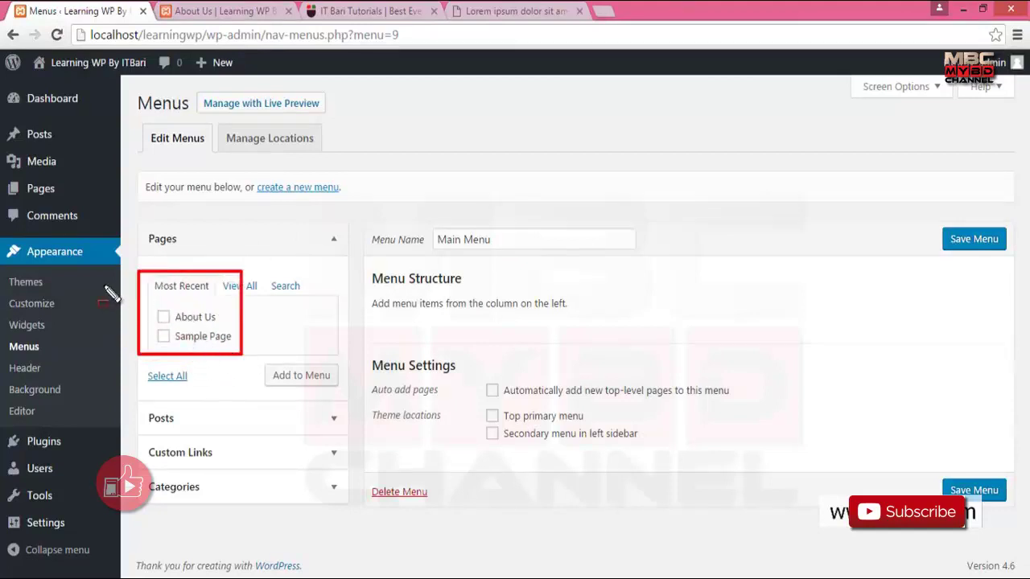
Open the Add New Page editor in a separate tab and get the placeholder text from loremipsum.net.
mouse_move(48, 190)
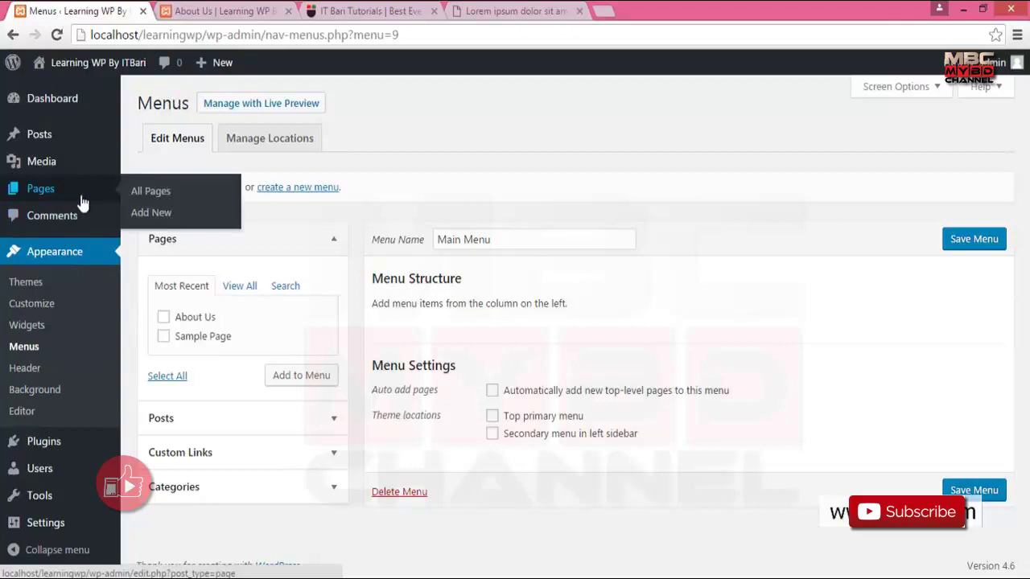
right_click(151, 221)
left_click(173, 226)
left_click(217, 11)
left_click(656, 11)
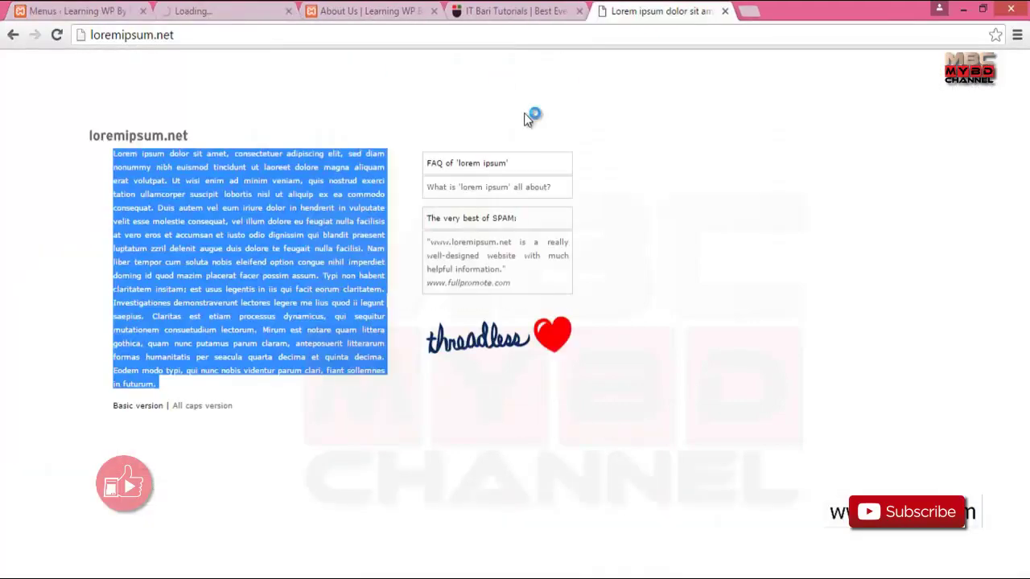
left_click(217, 11)
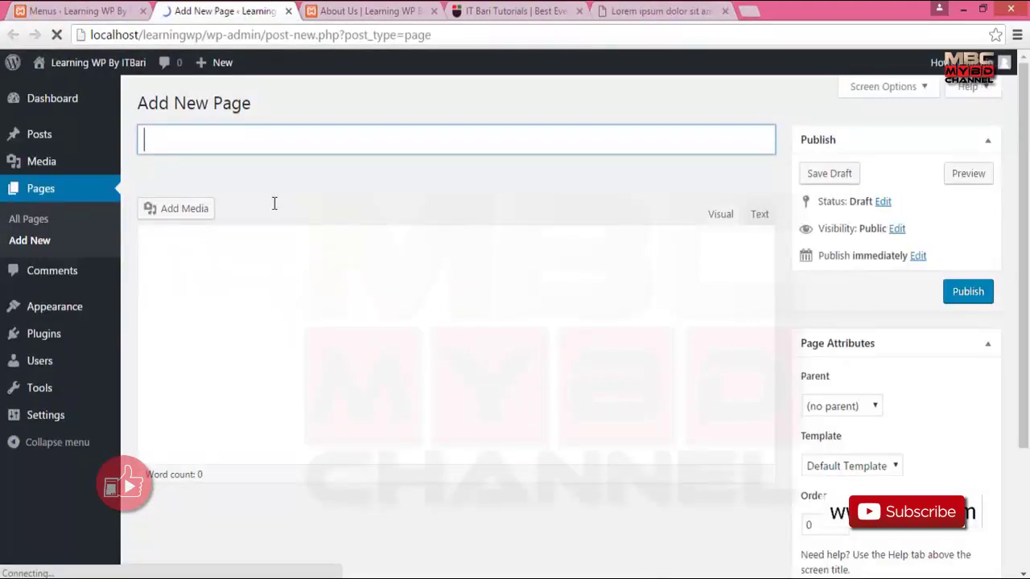
Title the new page Privacy Policy, paste the lorem ipsum text as its content and publish it.
type("Prica")
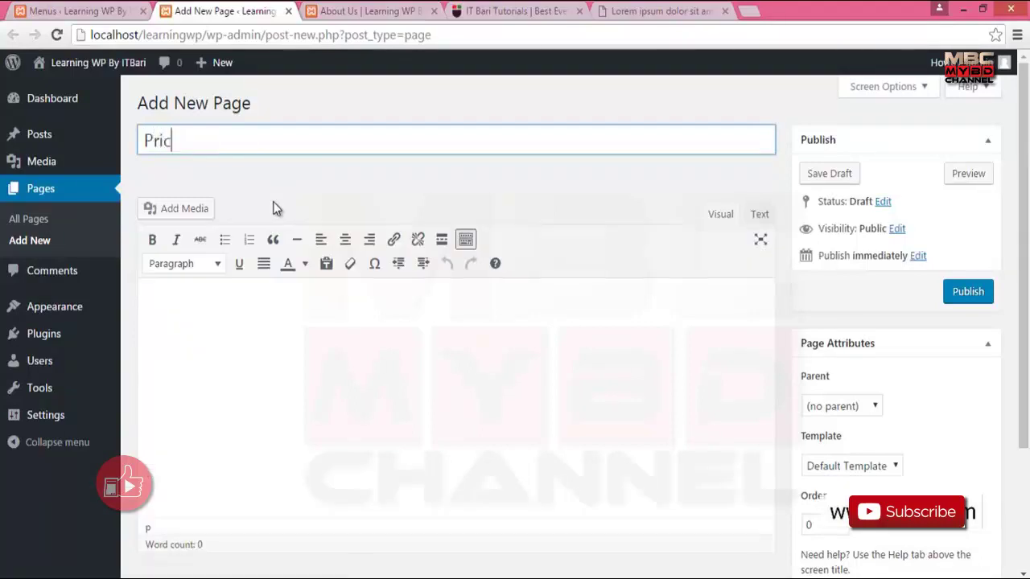
key("BackSpace")
type("var")
type("y Policy")
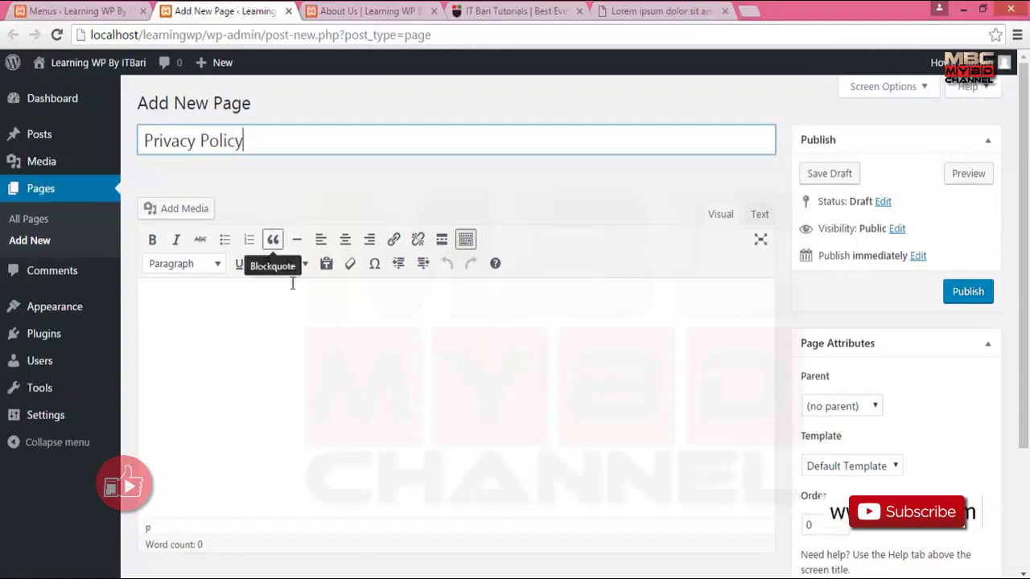
left_click(415, 375)
key("ctrl+v")
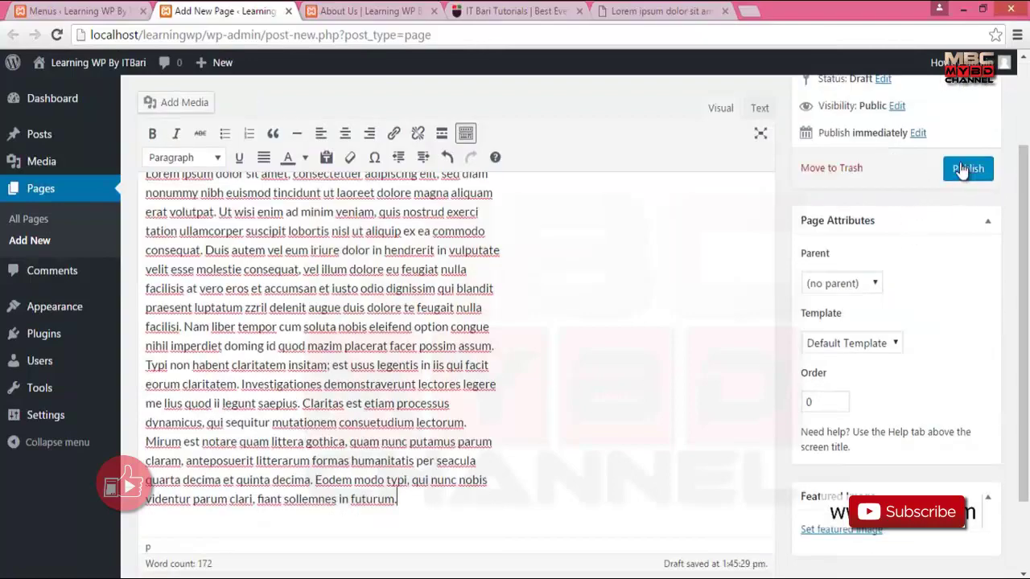
left_click(967, 168)
scroll(573, 287, "up", 2)
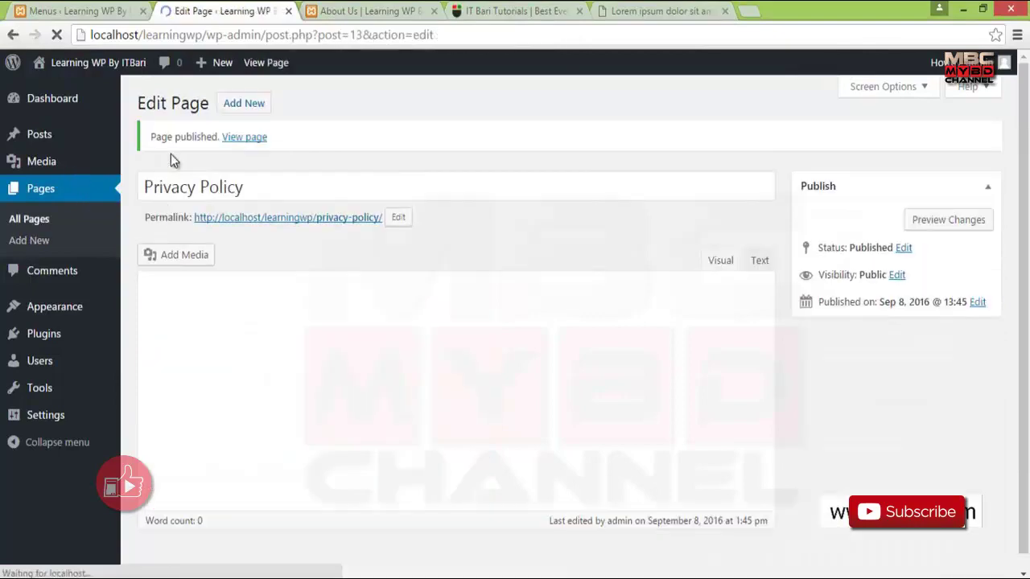
Add and publish another page titled Games with the same lorem ipsum text as its content.
left_click(259, 109)
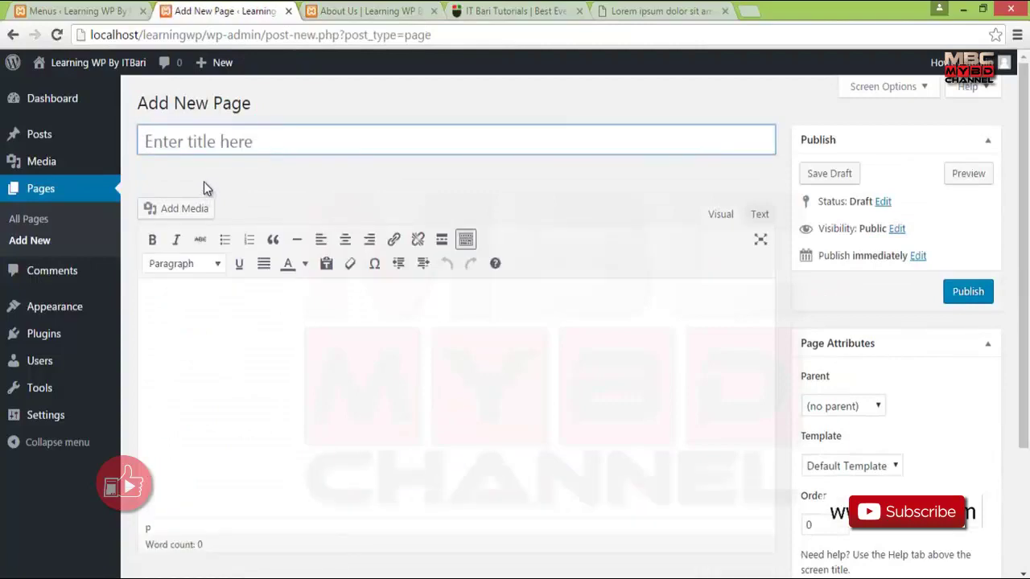
type("Games")
left_click(322, 409)
type("Lorem ipsum dolor sit amet, consectetuer adipiscing elit, sed diam nonummy nibh euismod tincidunt ut laoreet dolore magna aliquam erat volutpat. Ut wisi enim ad minim veniam, quis nostrud exerci tation ullamcorper suscipit lobortis nisl ut aliquip ex ea commodo consequat. Duis autem vel eum iriure dolor in hendrerit in vulputate velit esse molestie consequat, vel illum dolore eu feugiat nulla facilisis at vero eros et accumsan et iusto odio dignissim qui blandit praesent luptatum zzril delenit augue duis dolore te feugait nulla facilisi. Nam liber tempor cum soluta nobis eleifend option congue nihil imperdiet doming id quod mazim placerat facer possim assum. Typi non habent claritatem insitam; est usus legentis in iis qui facit eorum claritatem. Investigationes demonstraverunt lectores legere me lius quod ii legunt saepius. Claritas est etiam processus dynamicus, qui sequitur mutationem consuetudium lectorum. Mirum est notare quam littera gothica, quam nunc putamus parum claram, anteposuerit litterarum formas humanitatis per seacula quarta decima et quinta decima. Eodem modo typi, qui nunc nobis videntur parum clari, fiant sollemnes in futurum.")
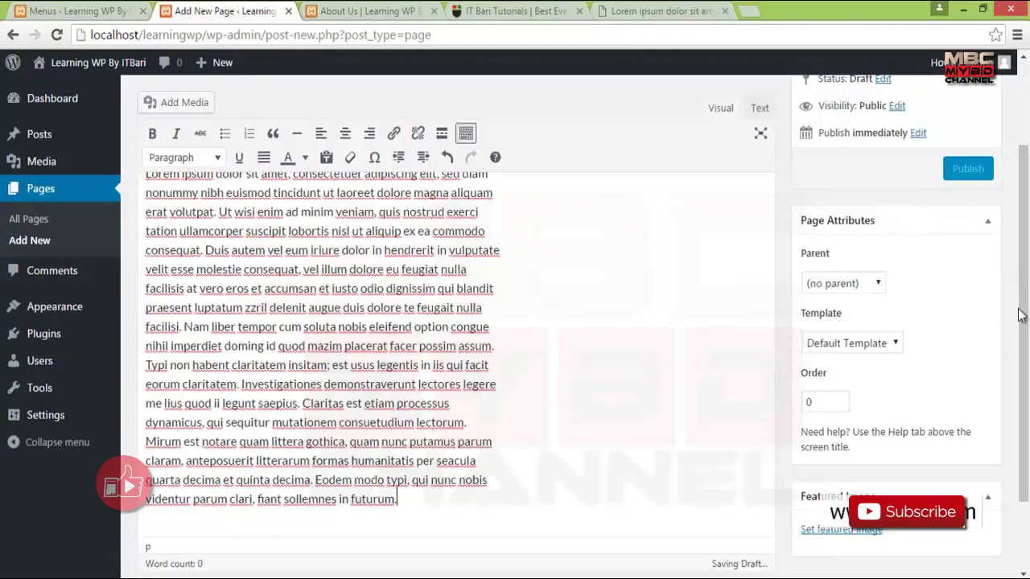
left_click(967, 171)
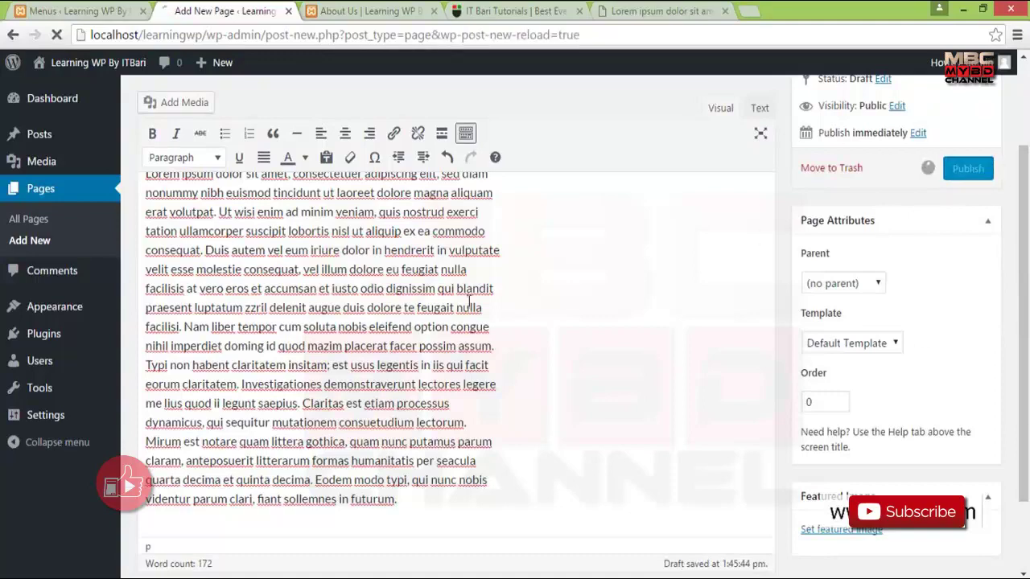
scroll(254, 207, "up", 3)
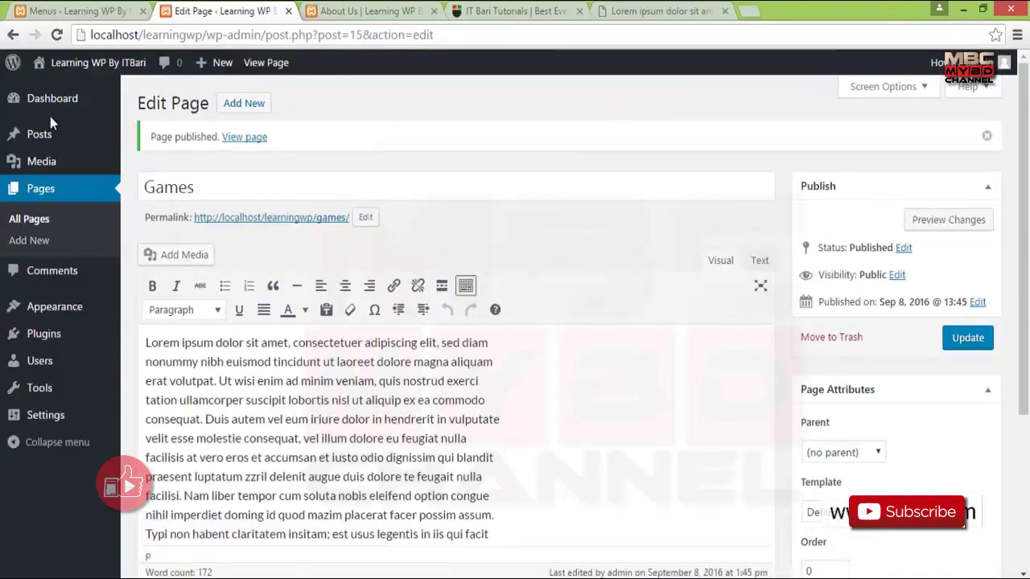
Reload the Menus admin page to refresh its page list, and close the page editor's tab.
left_click(79, 12)
left_click(69, 62)
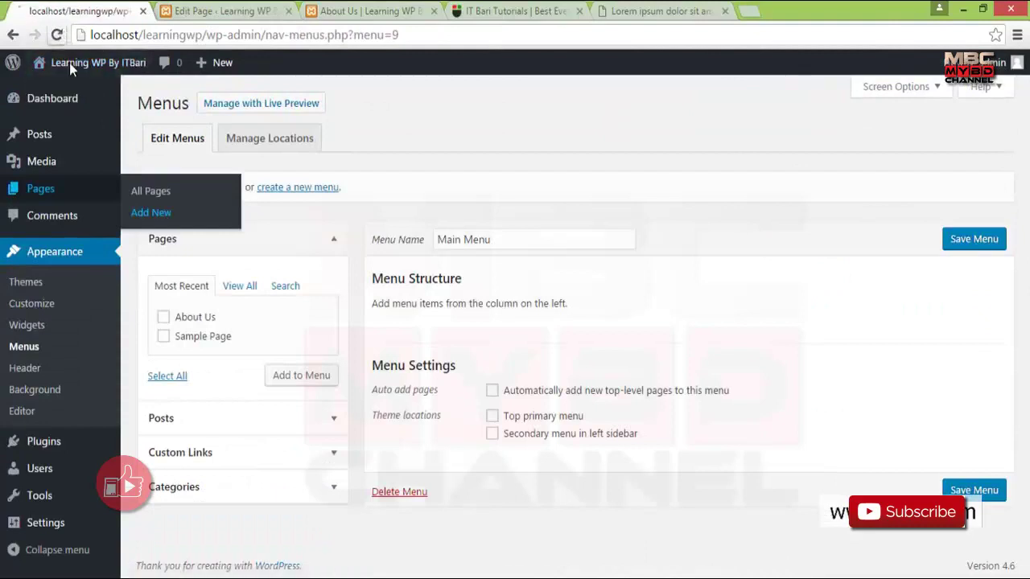
left_click(288, 11)
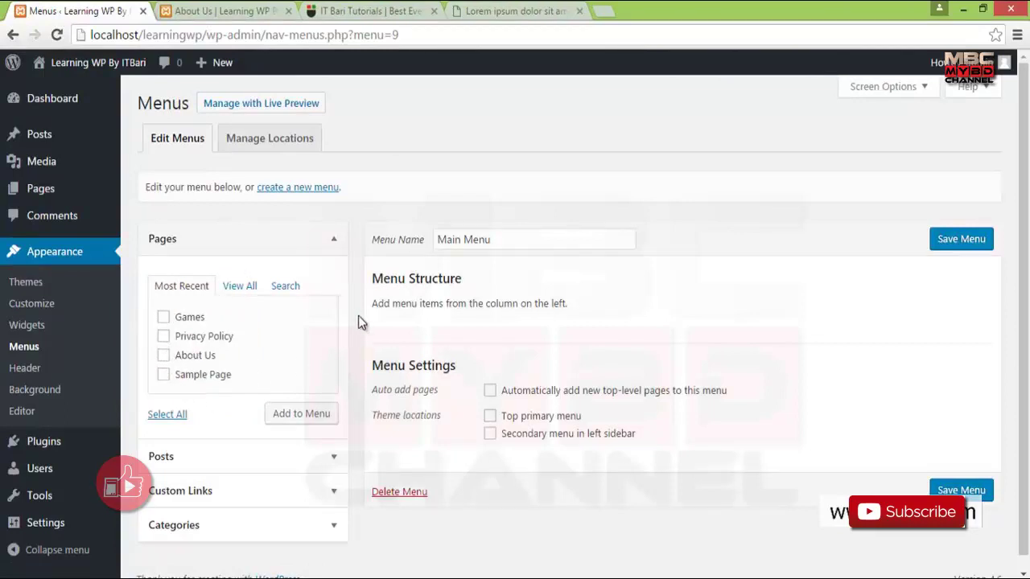
Add the Sample Page, Privacy Policy and About Us pages to the Main Menu and save the menu.
left_click(165, 374)
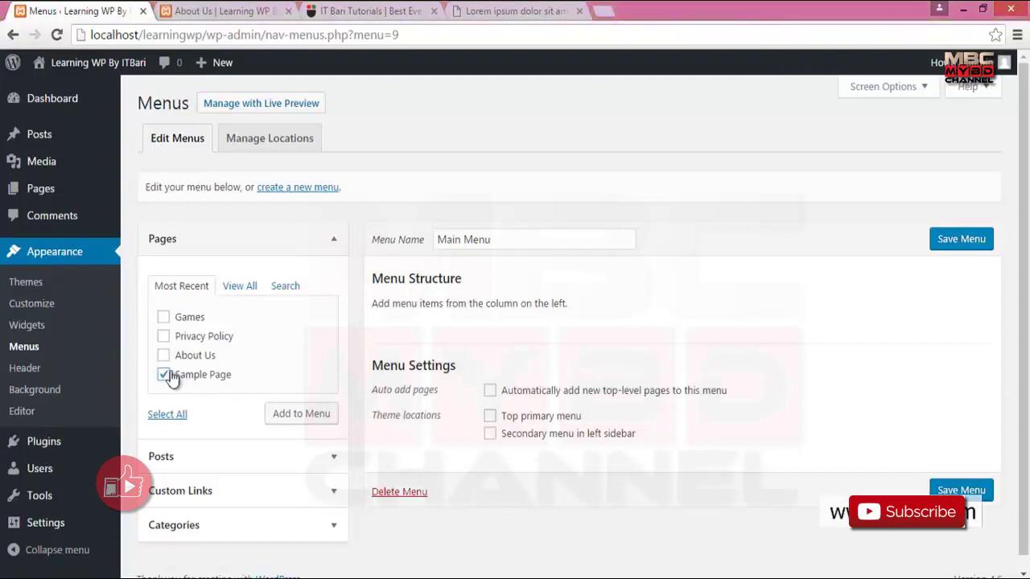
left_click(163, 337)
left_click(164, 356)
left_click(308, 413)
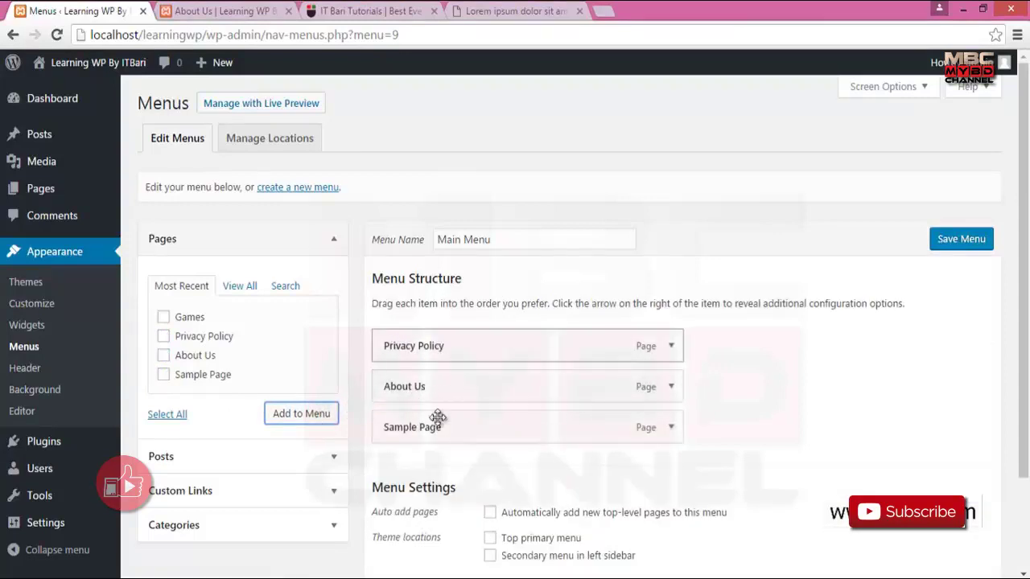
left_click(975, 248)
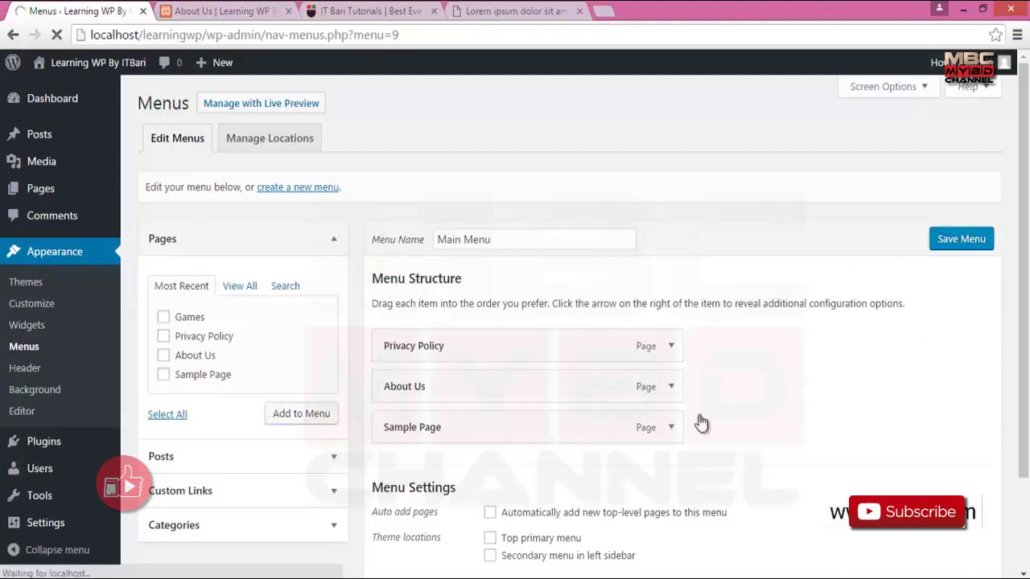
scroll(471, 210, "down", 2)
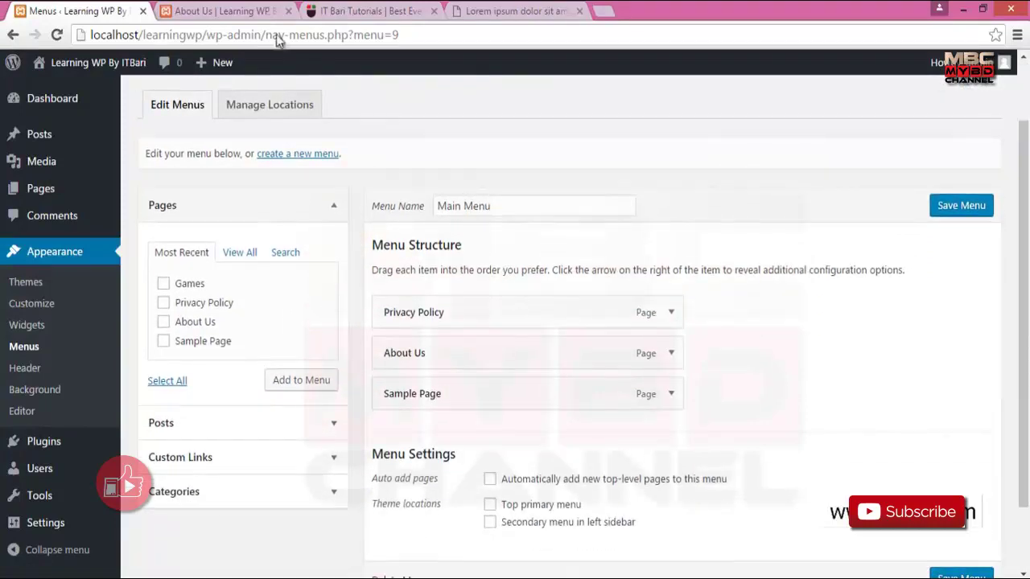
Open the site's home page and compare its header navigation with the items in the Main Menu structure.
left_click(263, 9)
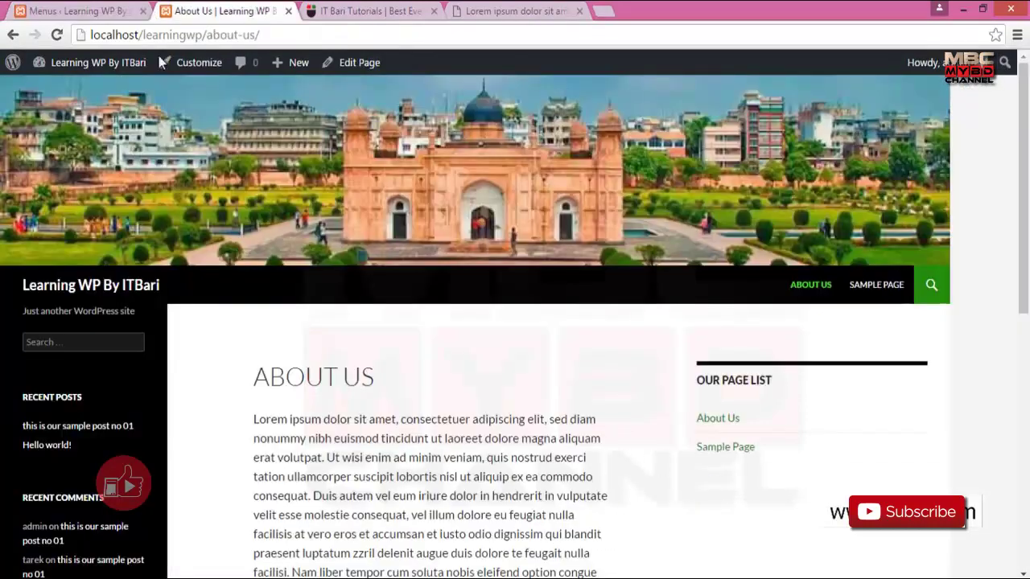
left_click(108, 289)
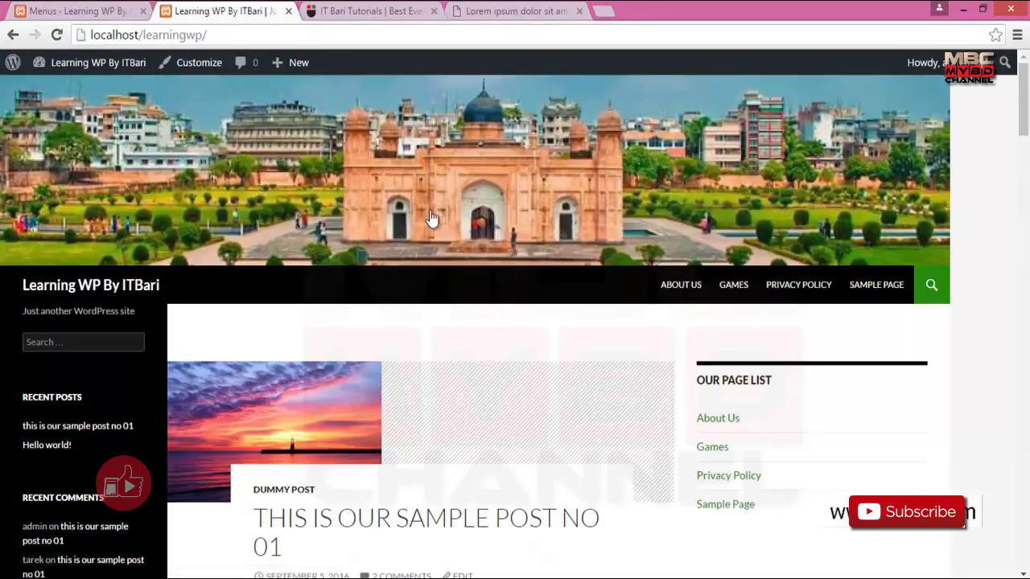
mouse_move(595, 234)
left_mouse_down()
mouse_move(931, 305)
mouse_move(929, 316)
left_mouse_up()
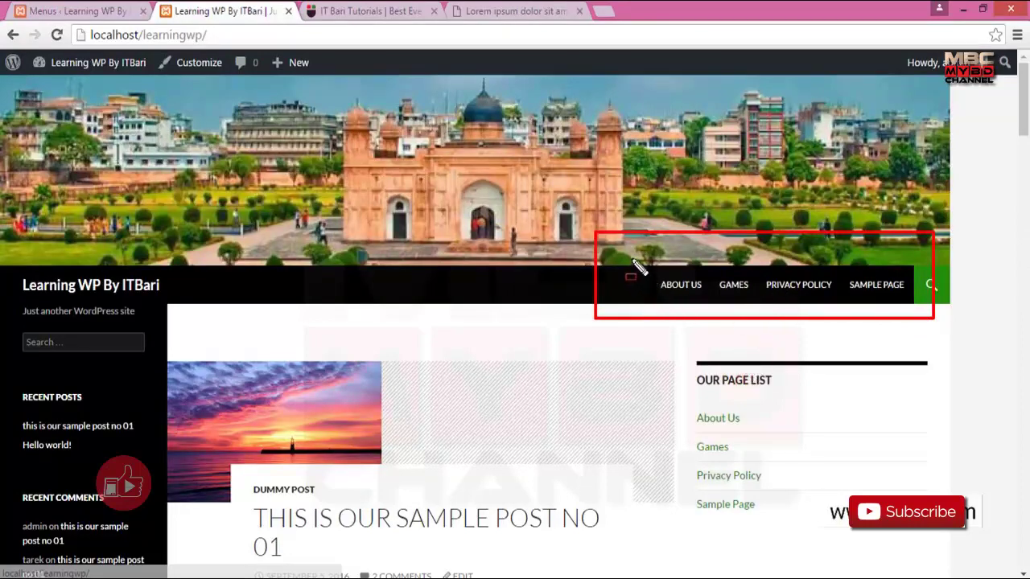
mouse_move(633, 261)
left_mouse_down()
mouse_move(855, 312)
mouse_move(924, 305)
left_mouse_up()
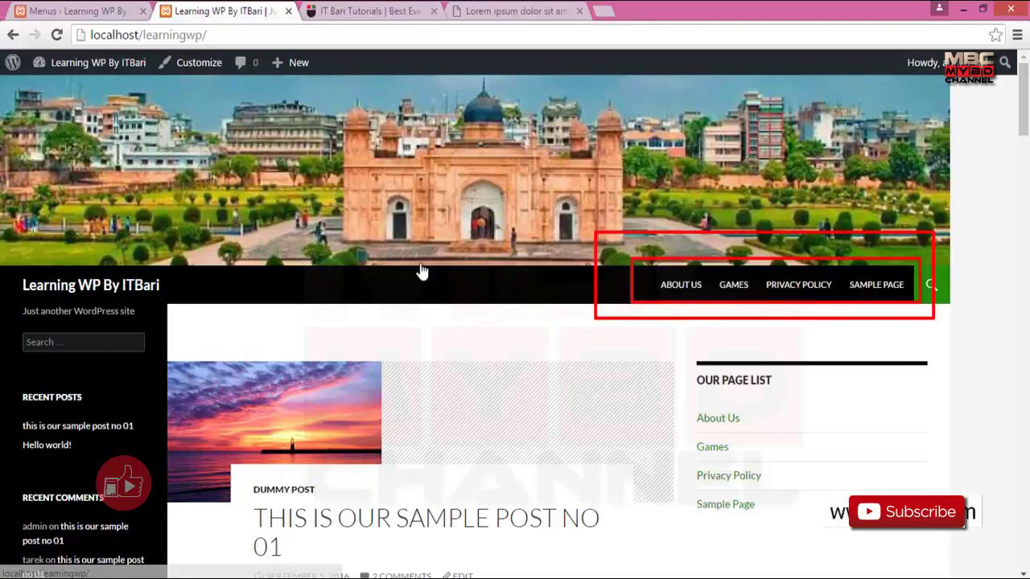
key("Escape")
left_click(92, 10)
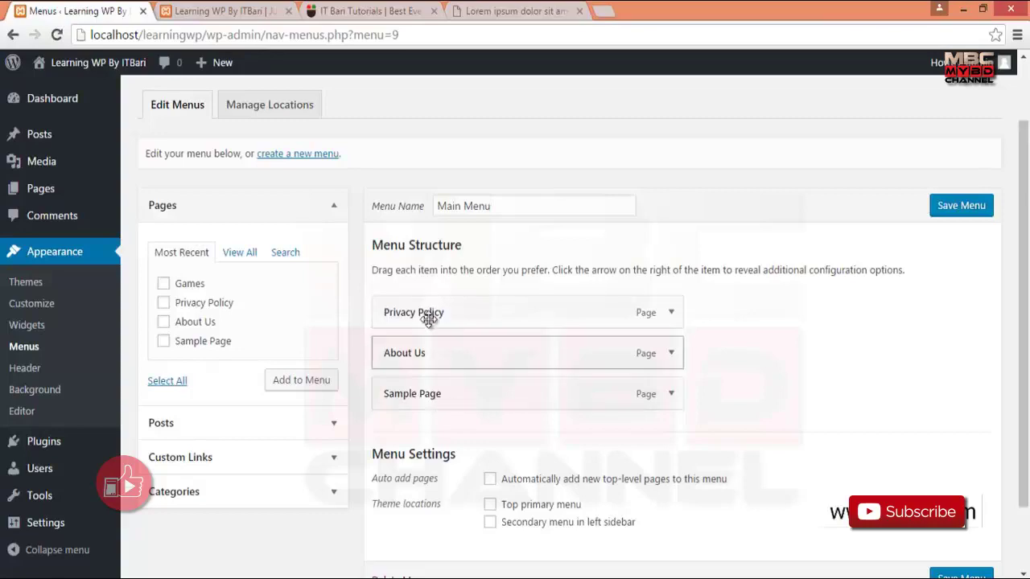
left_click(241, 11)
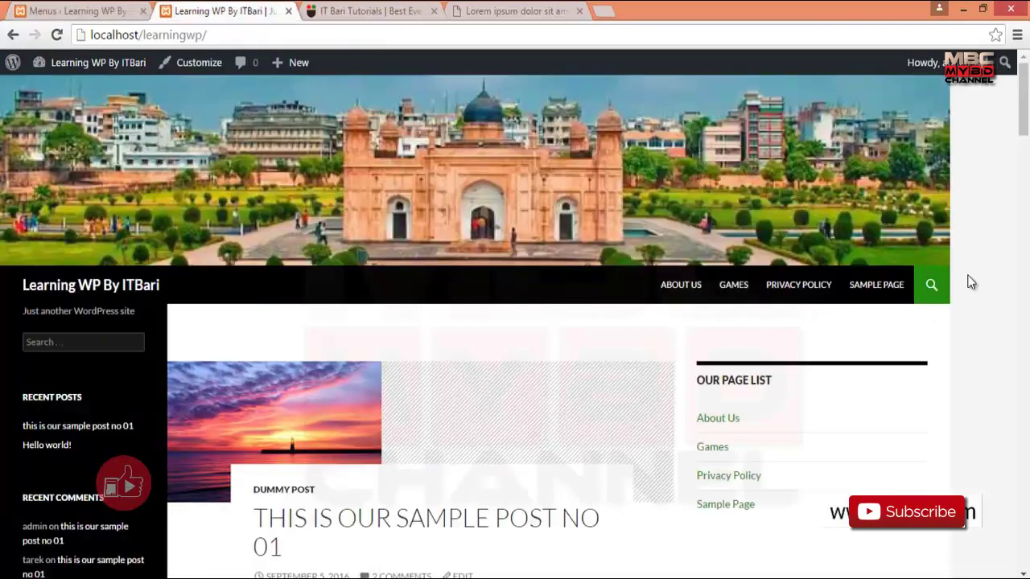
mouse_move(632, 257)
left_mouse_down()
mouse_move(913, 320)
mouse_move(925, 311)
left_mouse_up()
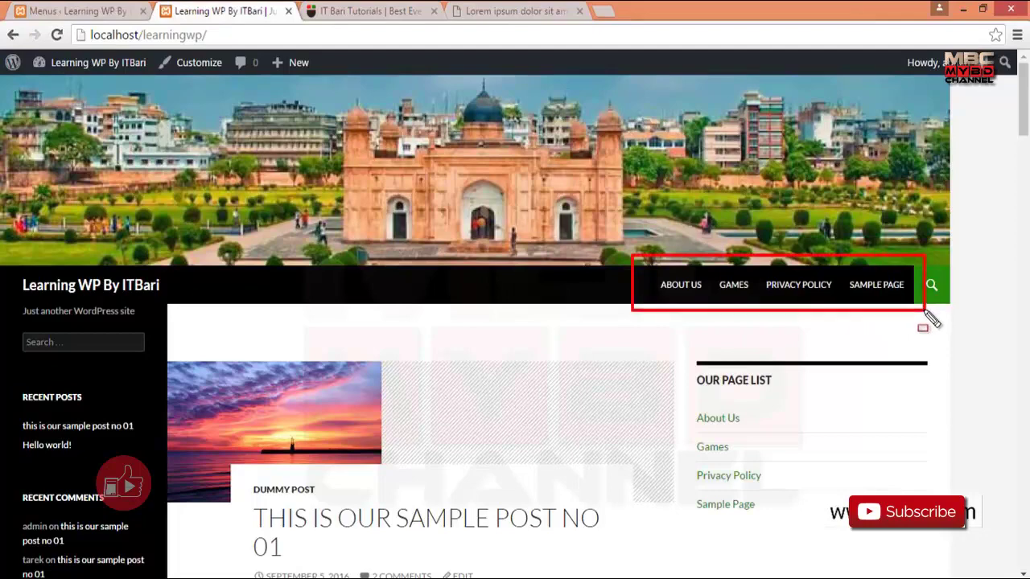
key("Escape")
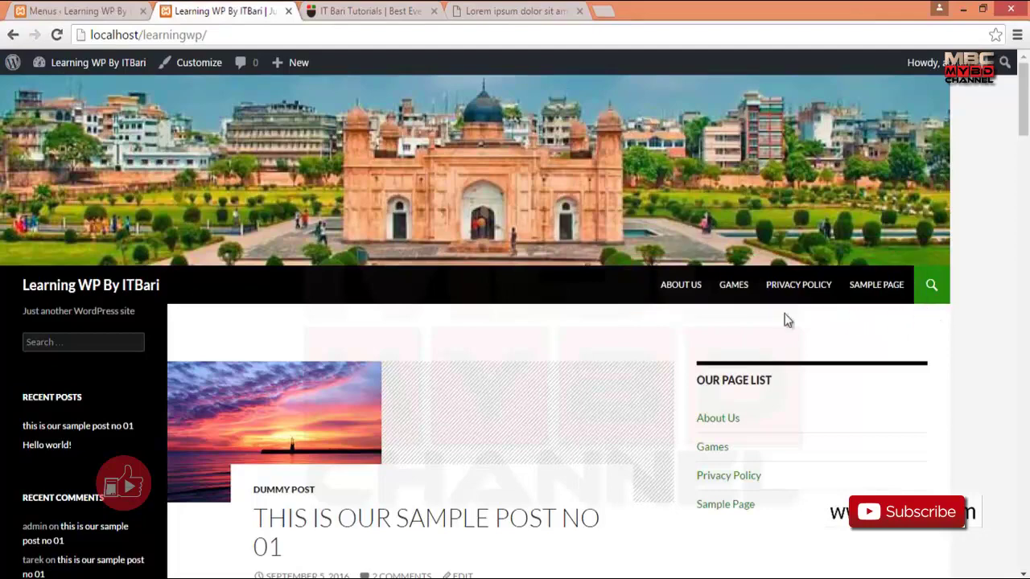
left_click(103, 8)
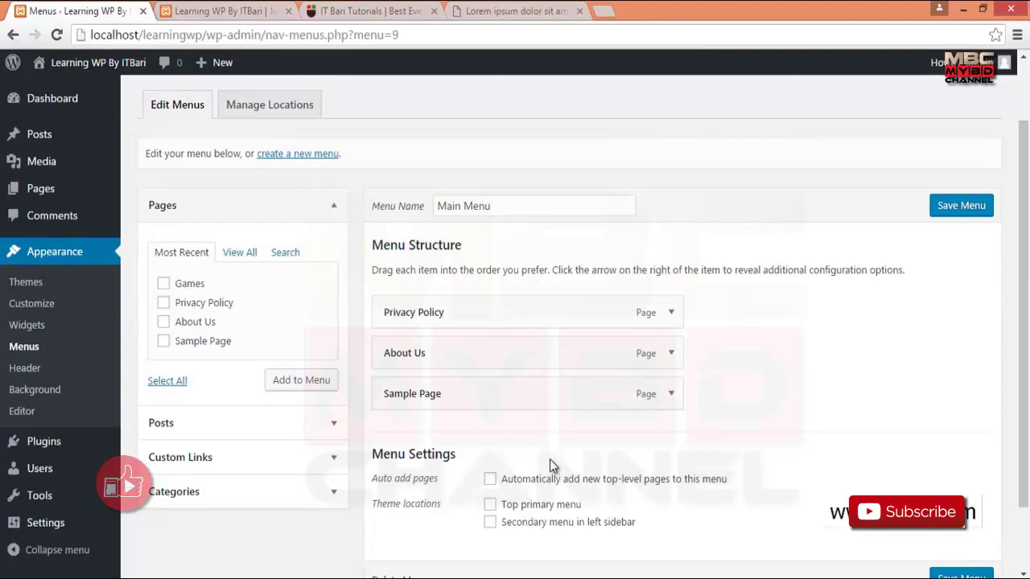
left_click(205, 11)
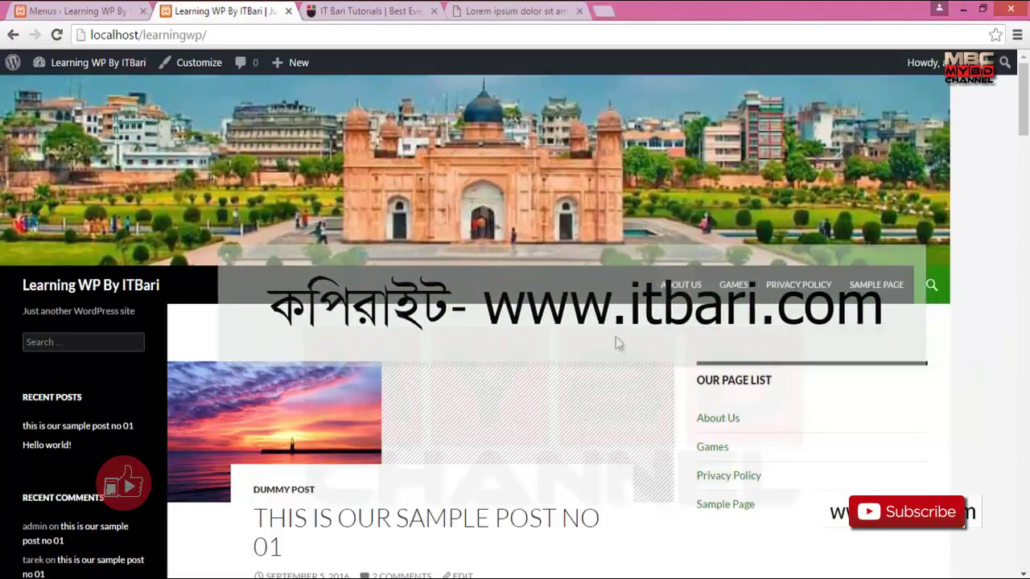
scroll(816, 394, "down", 10)
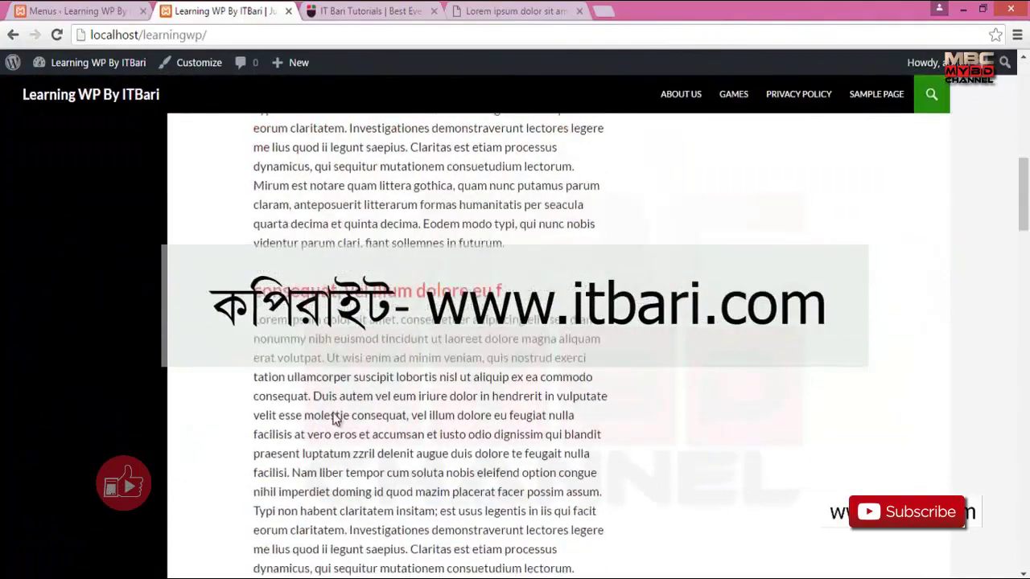
scroll(333, 415, "up", 10)
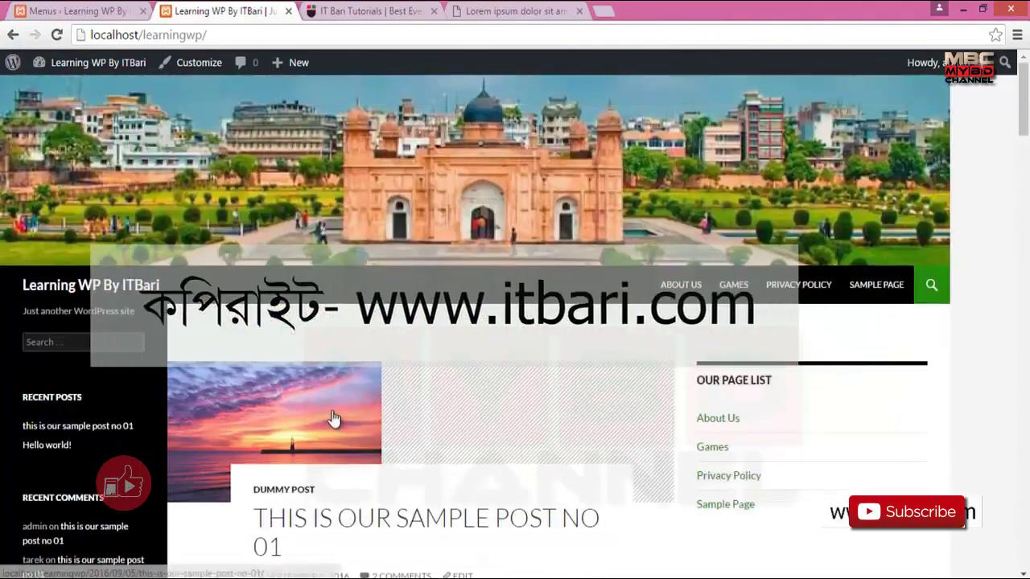
Assign Main Menu to the Top primary menu theme location and save the location changes.
left_click(73, 11)
left_click(278, 108)
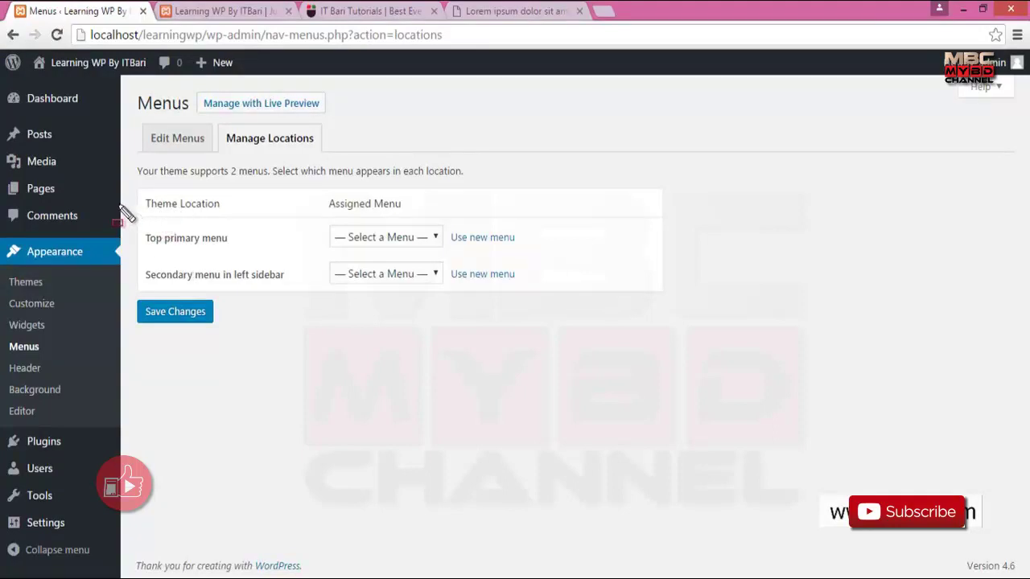
left_click_drag(119, 204, 740, 306)
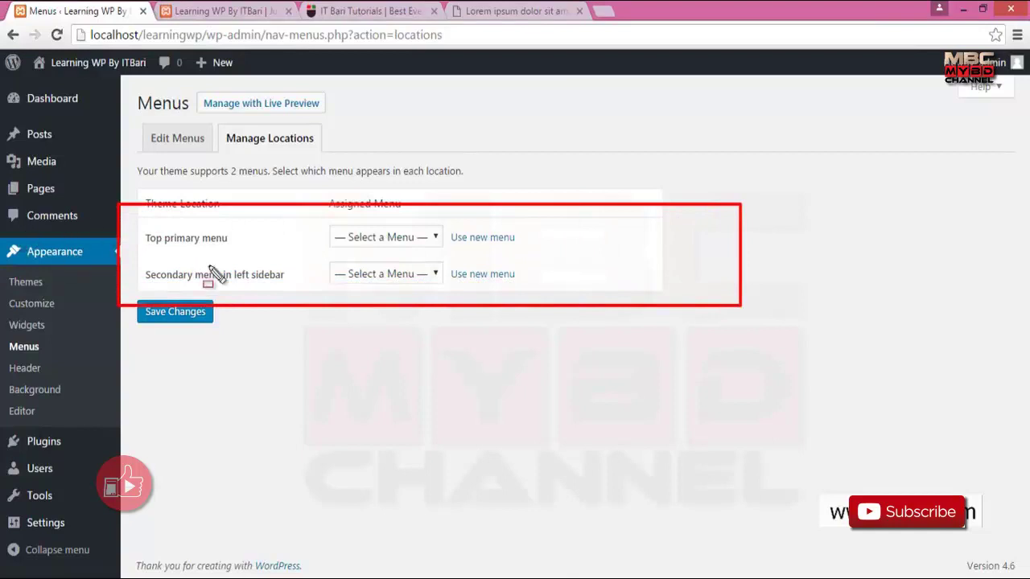
left_click_drag(138, 225, 256, 254)
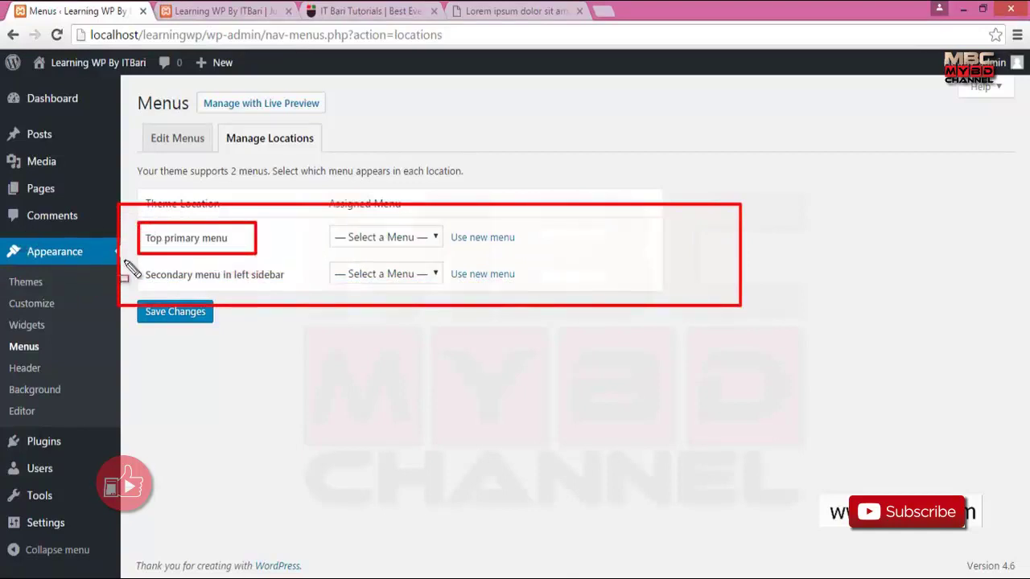
left_click_drag(123, 260, 320, 307)
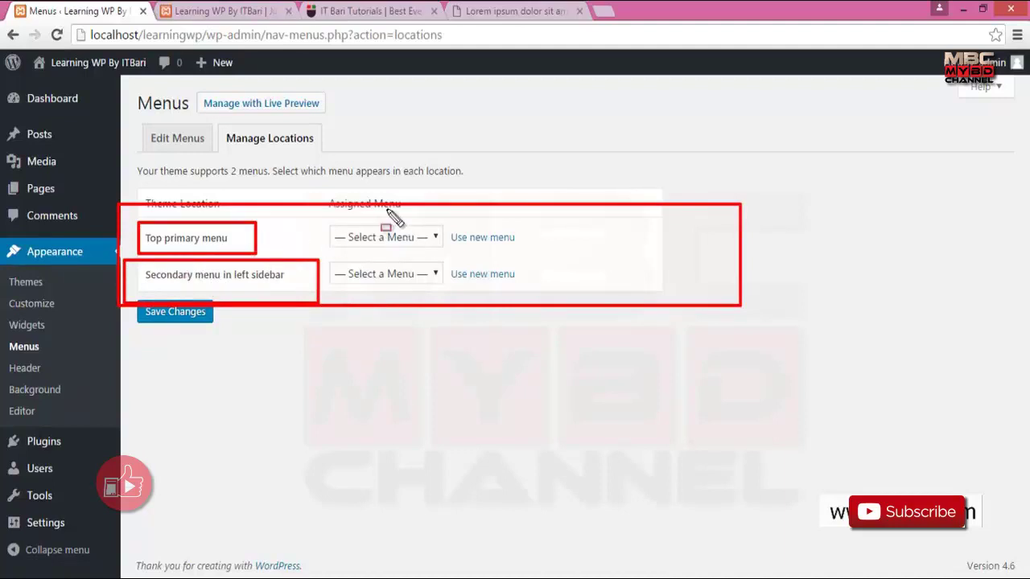
key("Escape")
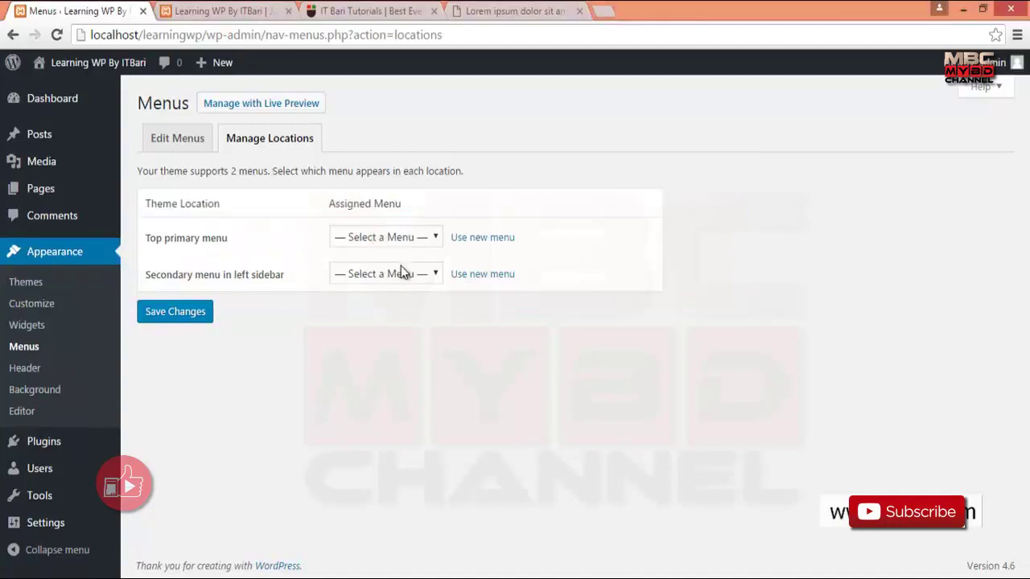
left_click(363, 245)
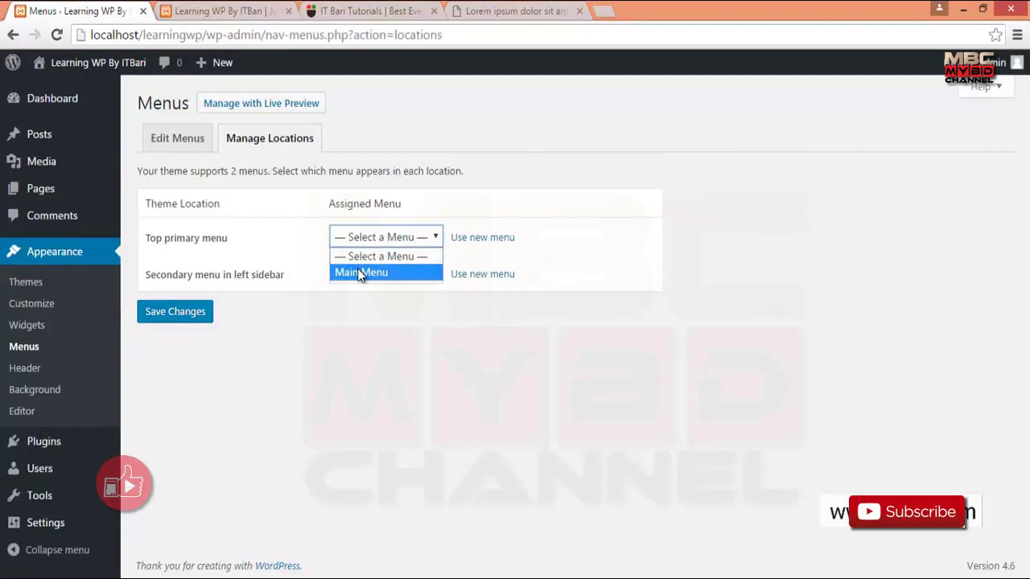
left_click(375, 273)
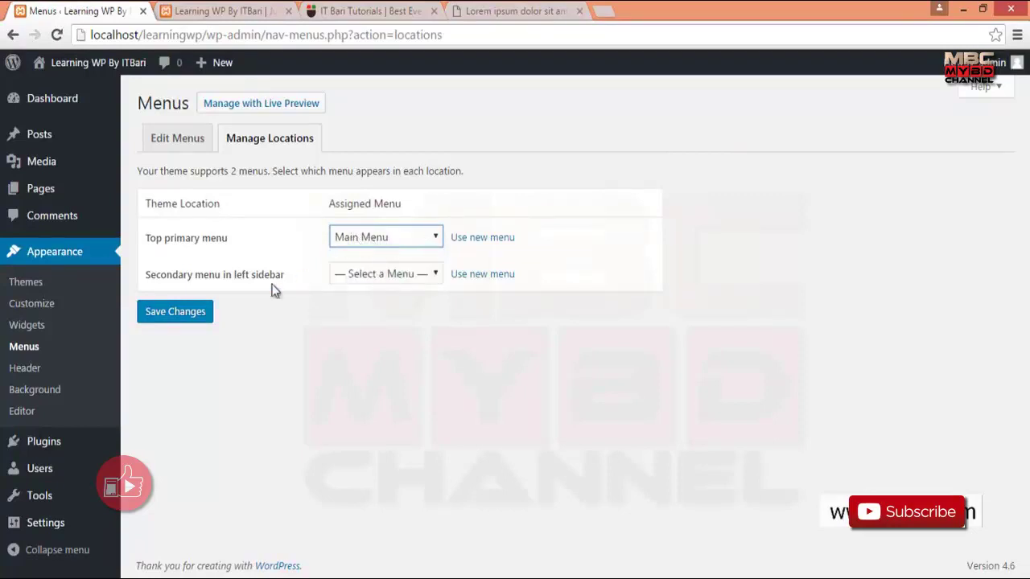
left_click(172, 313)
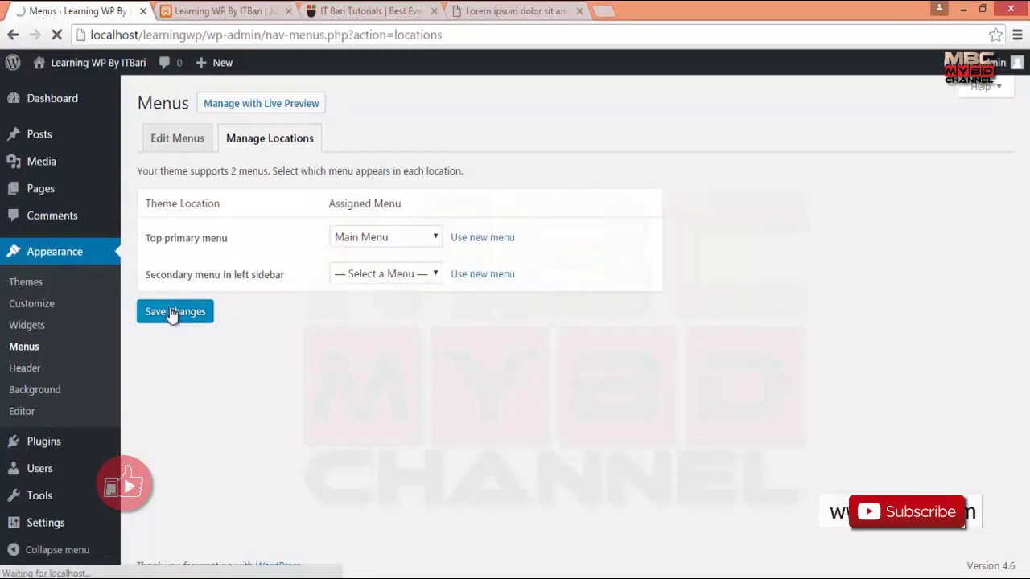
Reload the site's home page and check the page links in its header navigation.
left_click(226, 10)
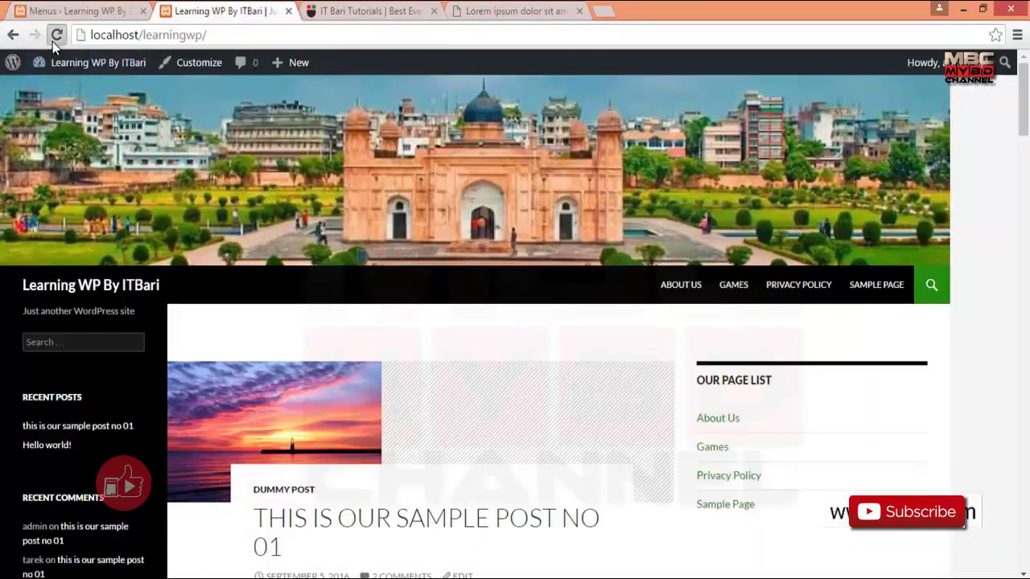
left_click(56, 37)
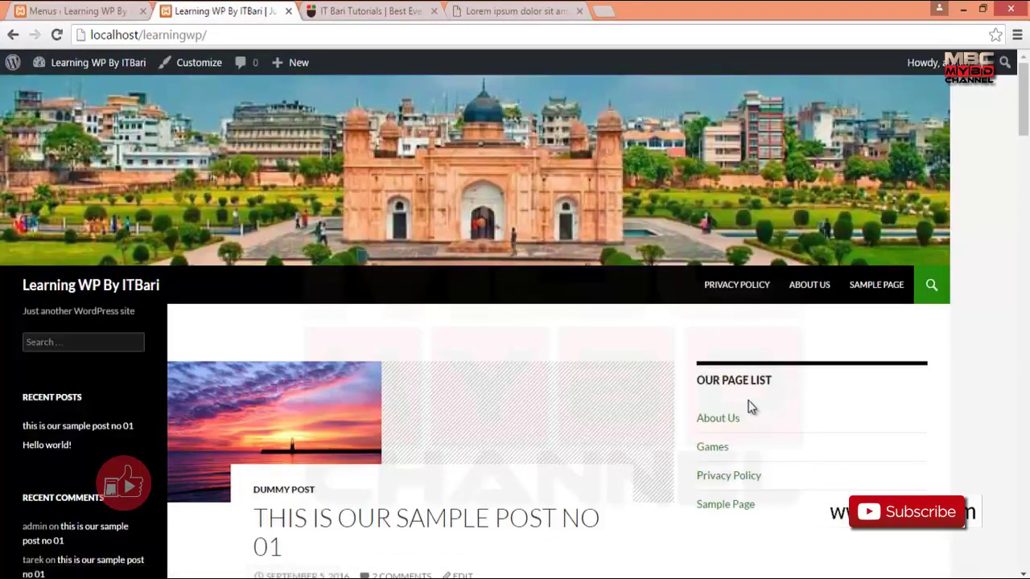
left_click_drag(683, 256, 932, 311)
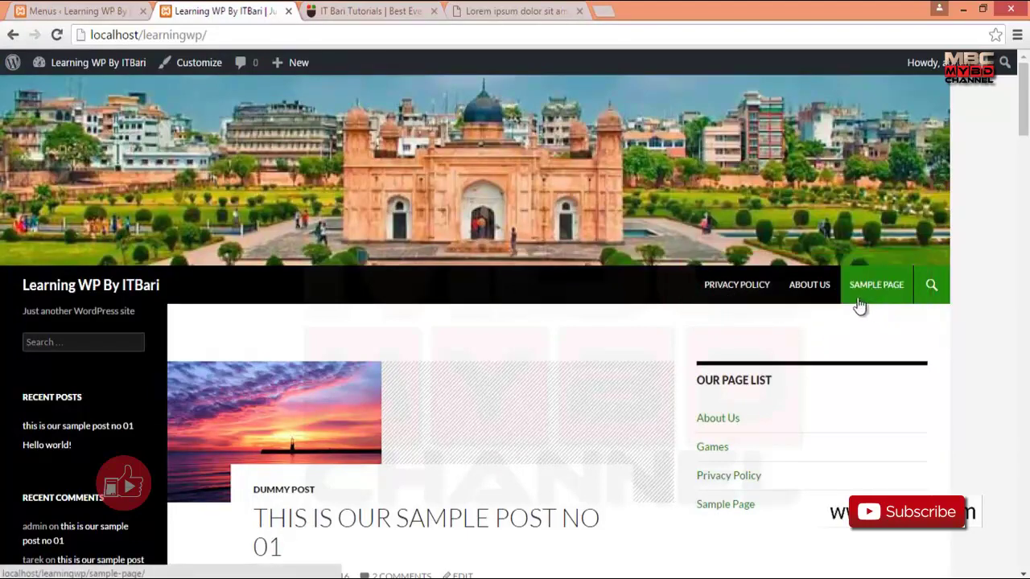
left_click(81, 11)
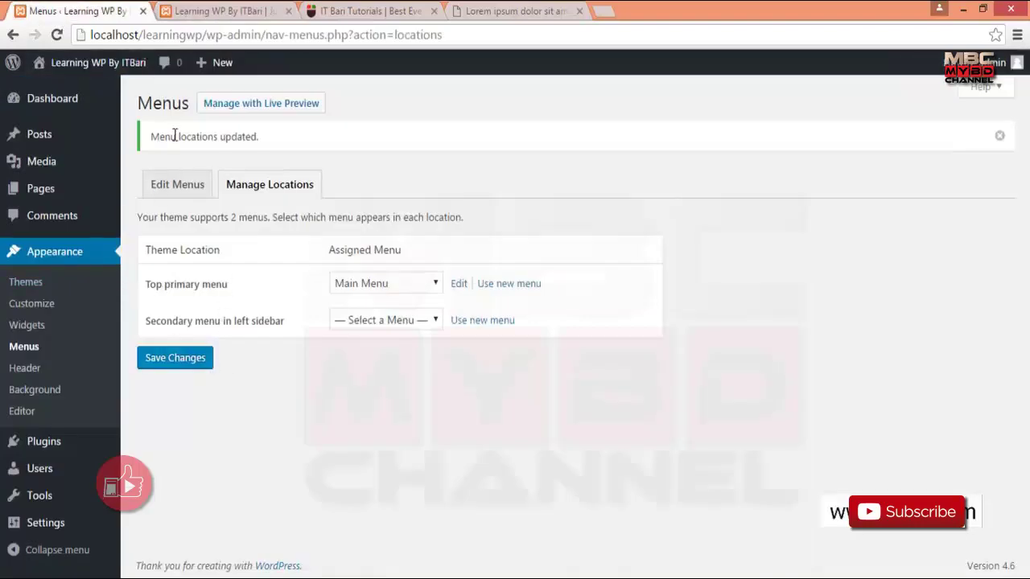
left_click(182, 189)
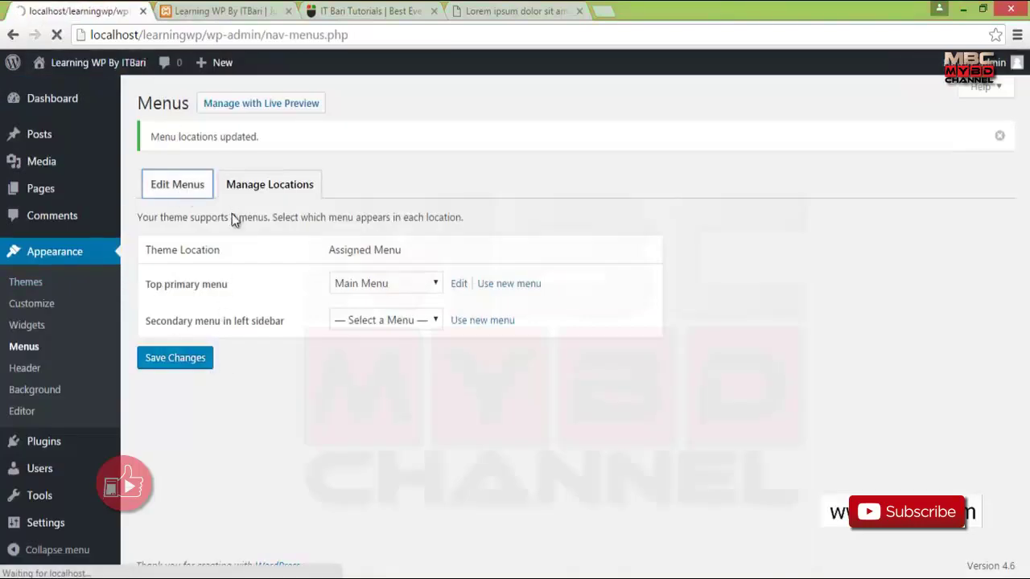
scroll(394, 366, "down", 1)
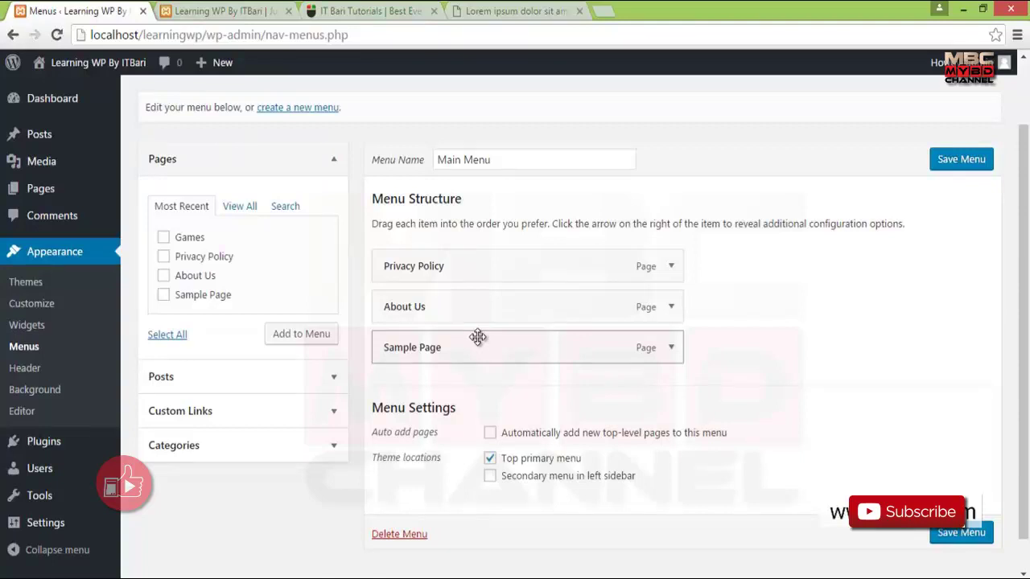
scroll(241, 346, "down", 1)
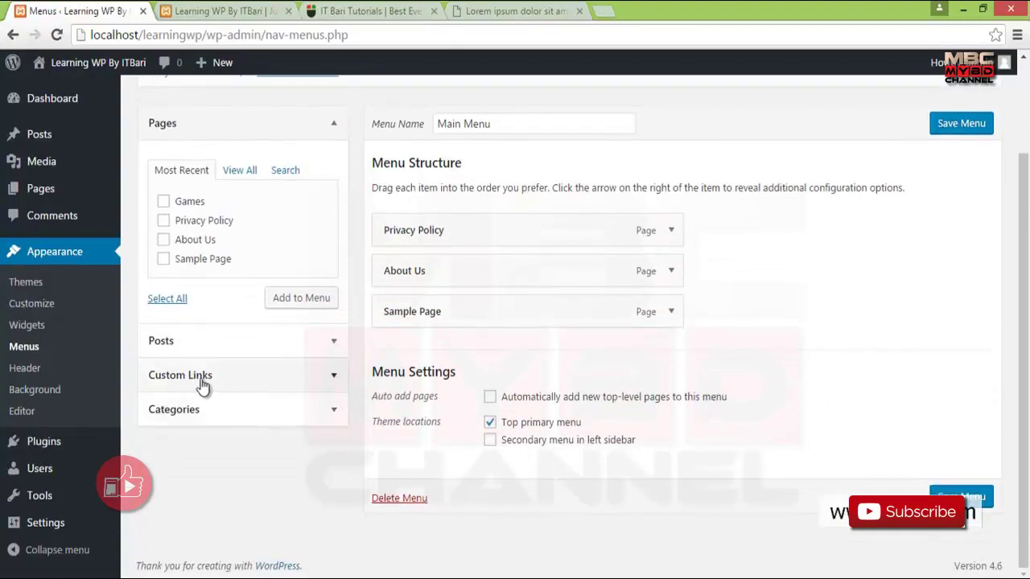
left_click(330, 380)
left_click(267, 280)
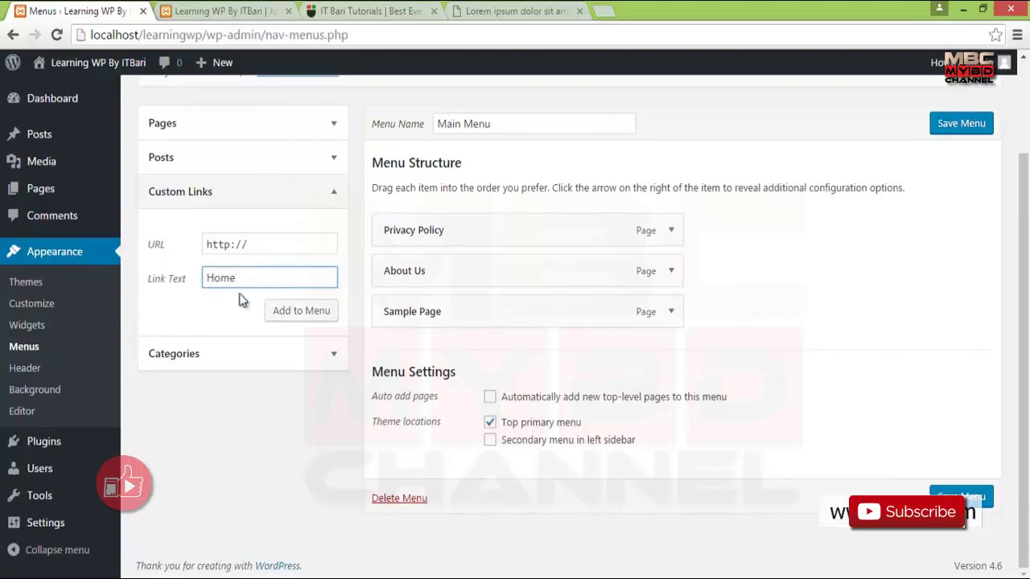
double_click(249, 274)
left_click(263, 244)
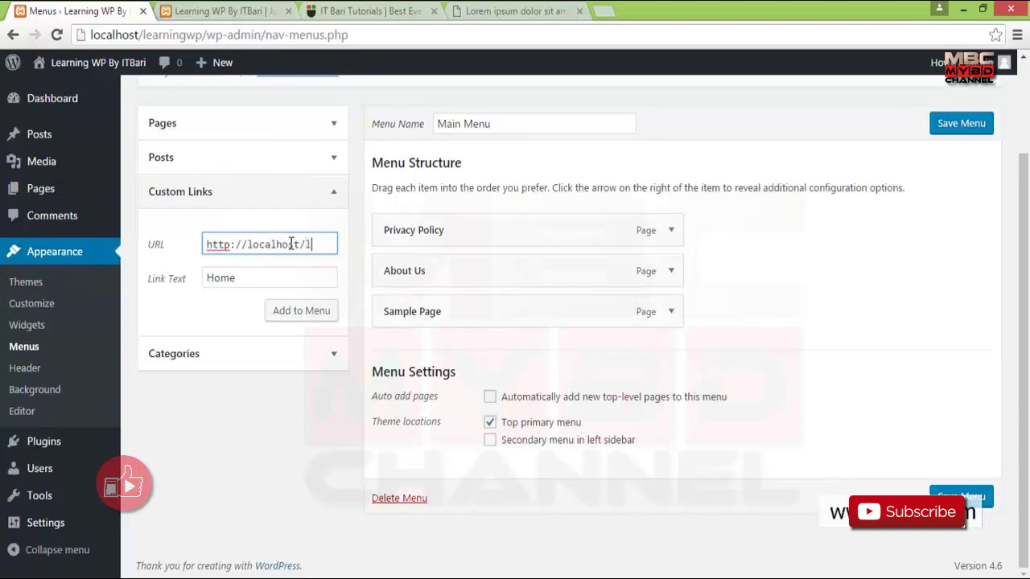
type("localhost/learningwp")
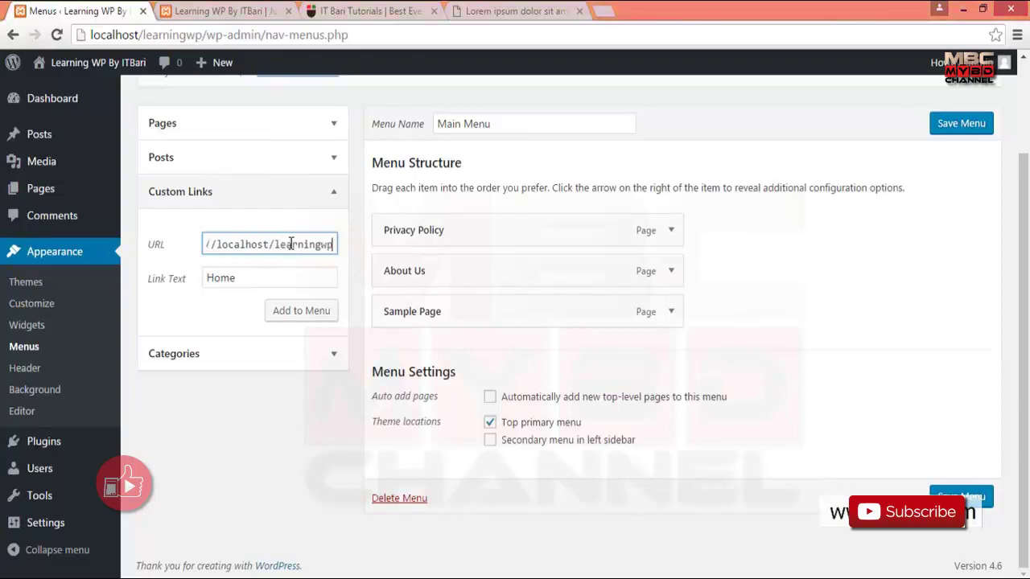
left_click(327, 313)
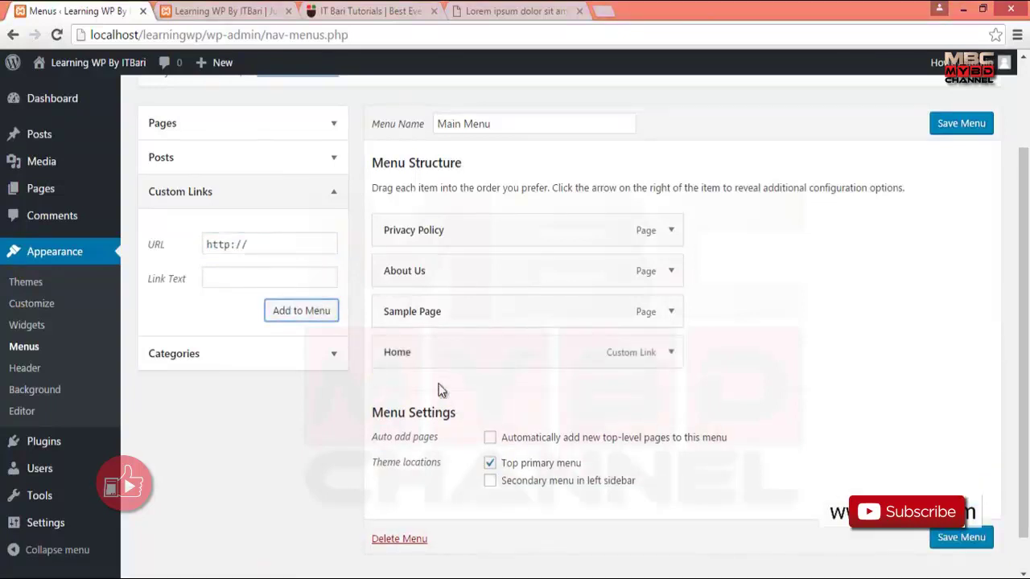
Save the Main Menu with its new Home link and reload the site's home page to check the header navigation.
left_click(961, 128)
left_click(232, 18)
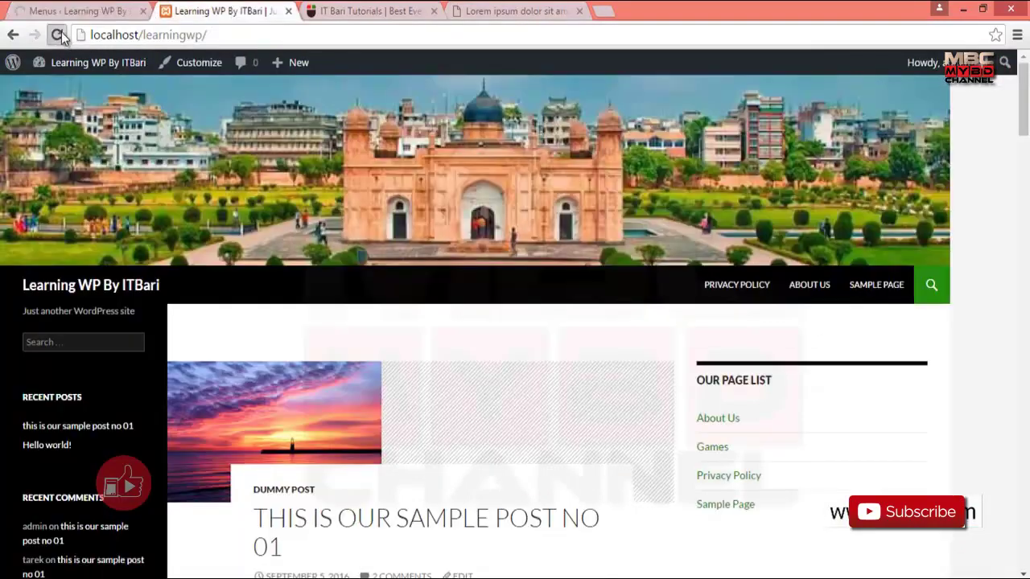
left_click(61, 33)
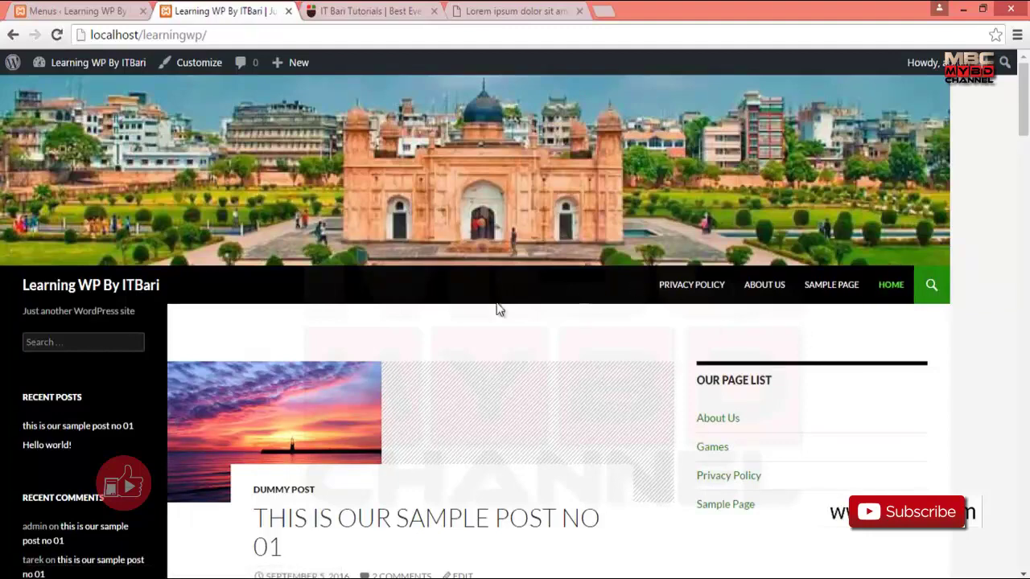
Move the Home link to the first position in the Main Menu structure and save the menu.
left_click(38, 14)
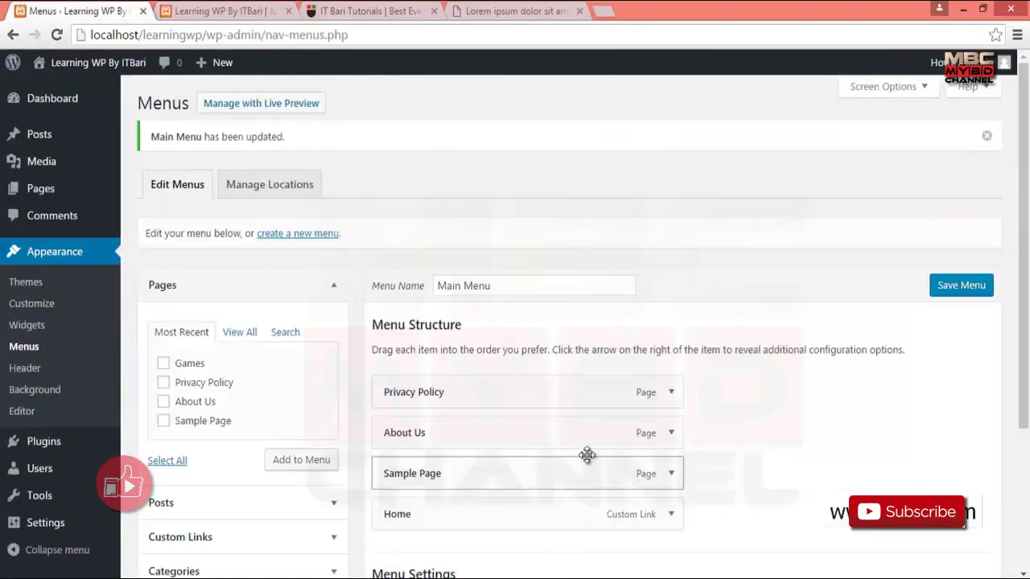
scroll(526, 373, "down", 2)
left_click_drag(469, 363, 414, 351)
left_click_drag(425, 393, 409, 393)
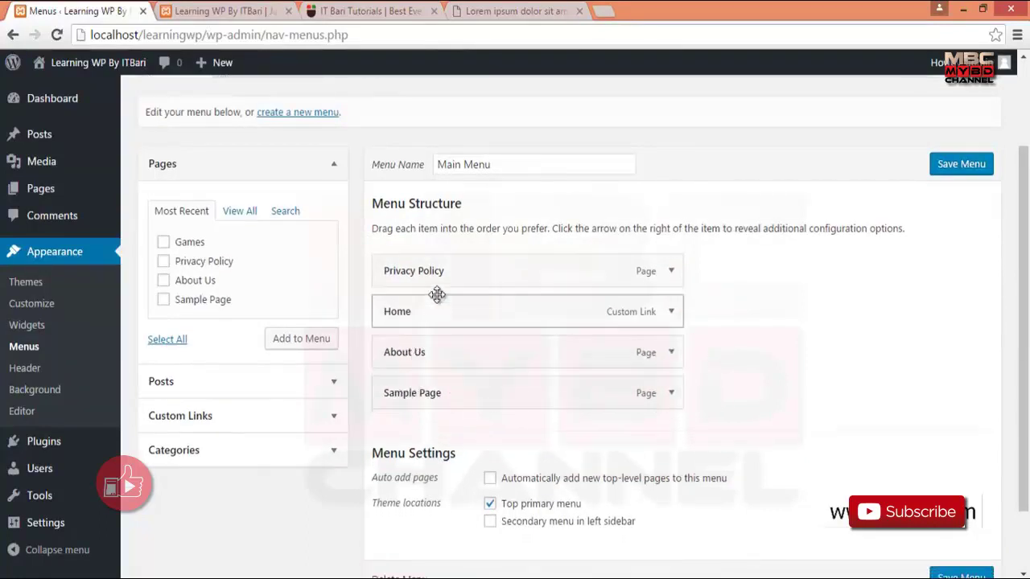
left_click_drag(430, 310, 425, 261)
left_click(949, 168)
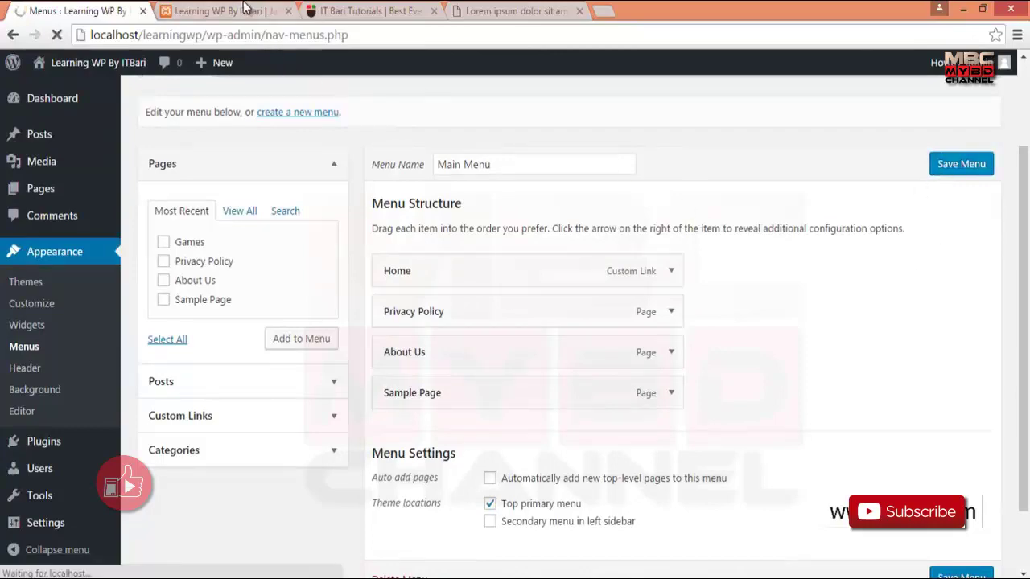
Reload the site's home page, then open About Us from the header navigation and look through that page.
left_click(246, 8)
left_click(60, 39)
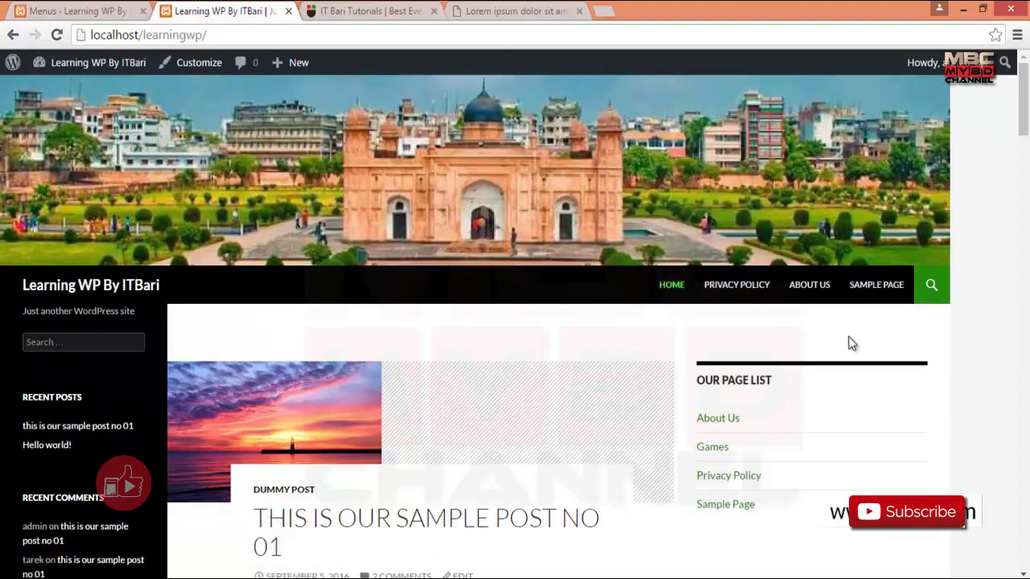
left_click(813, 295)
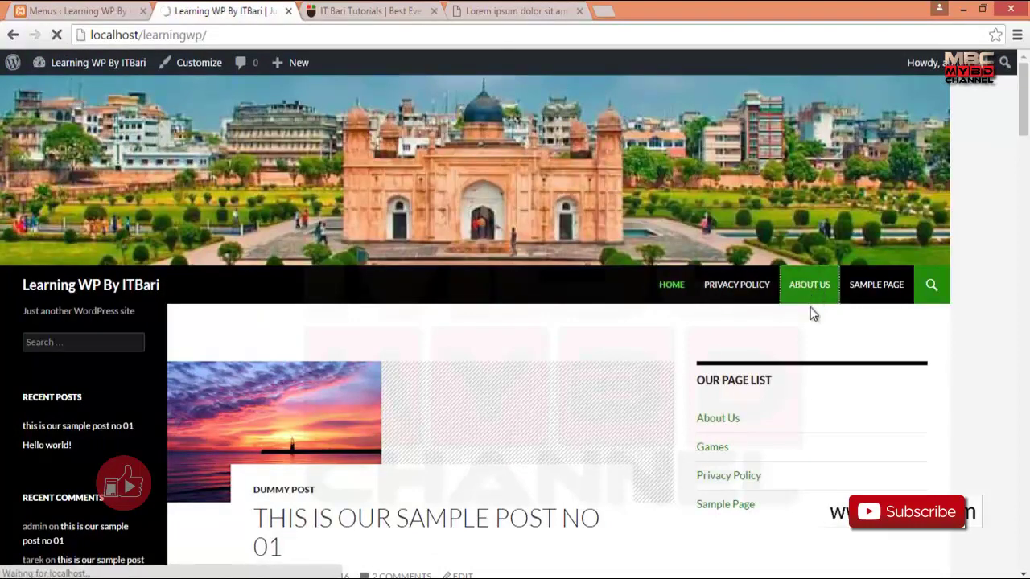
scroll(820, 403, "down", 10)
scroll(820, 402, "up", 10)
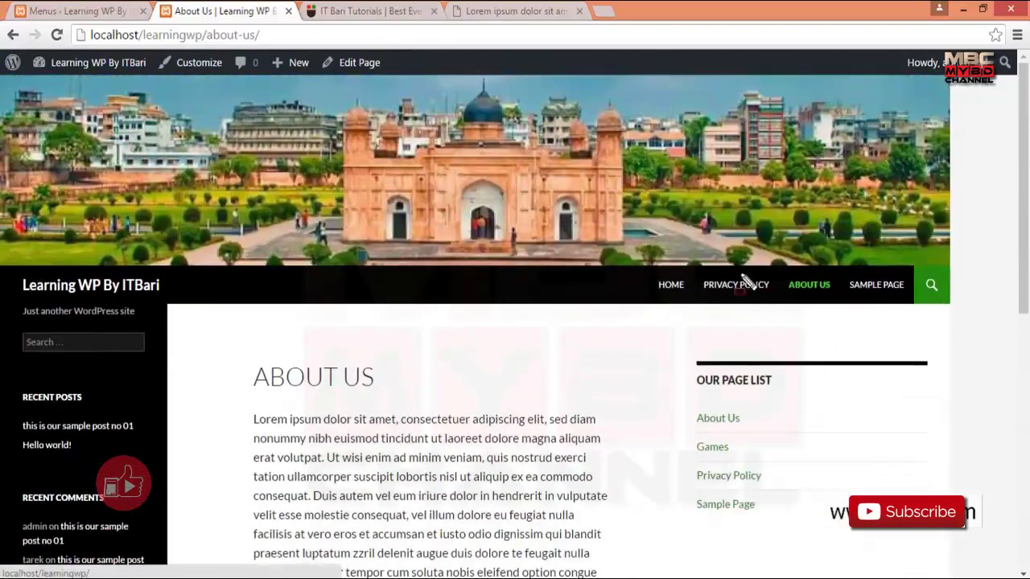
left_click_drag(771, 259, 840, 309)
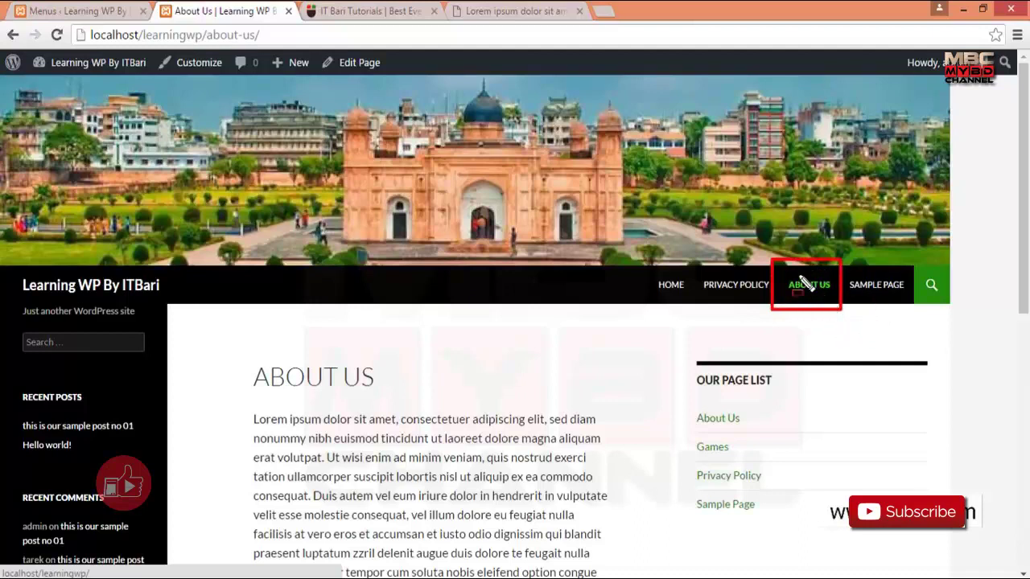
mouse_move(705, 283)
left_mouse_down()
mouse_move(751, 326)
mouse_move(775, 319)
left_mouse_up()
key("ctrl+z")
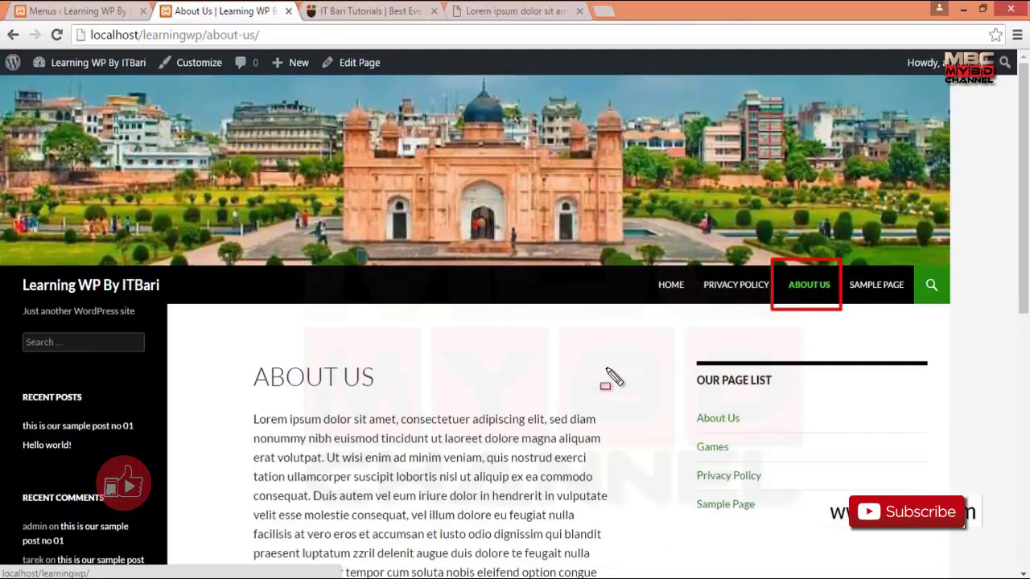
key("Escape")
Follow the header navigation links back to the home page and look through its content.
left_click(896, 288)
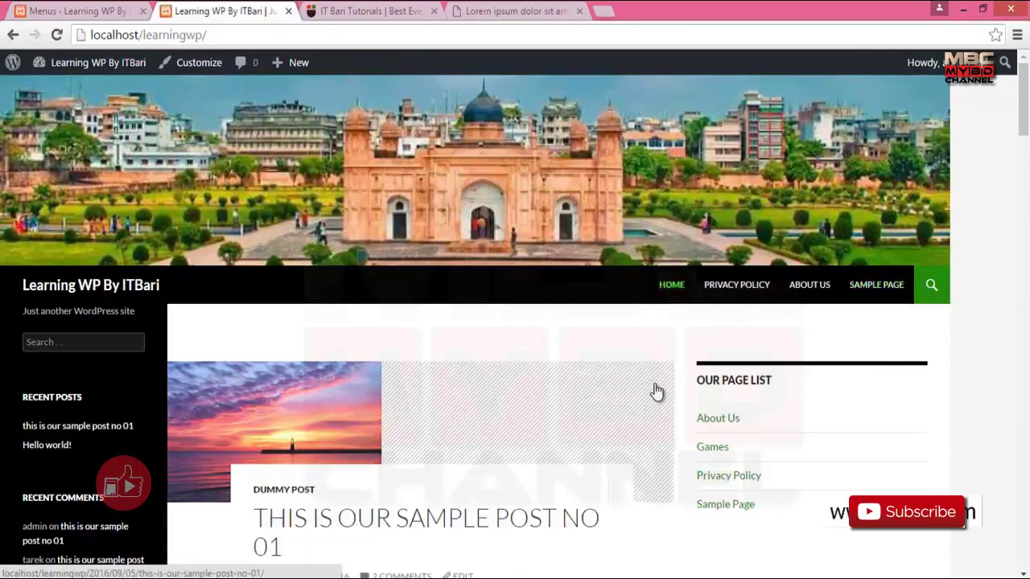
scroll(647, 380, "down", 5)
scroll(645, 373, "up", 5)
Nest Privacy Policy as a sub item under Home in the Main Menu structure and save the menu.
left_click(103, 8)
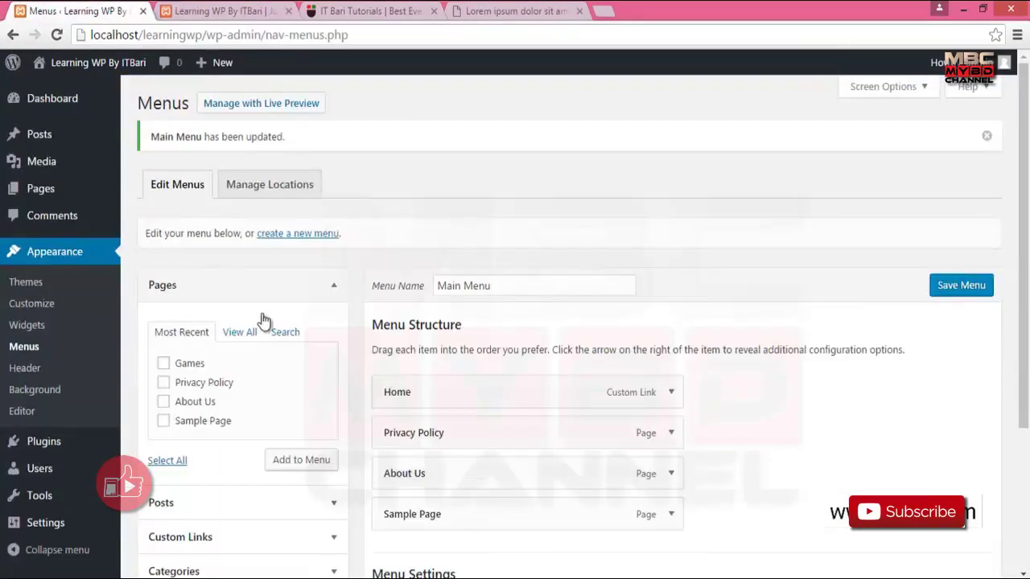
scroll(500, 402, "down", 1)
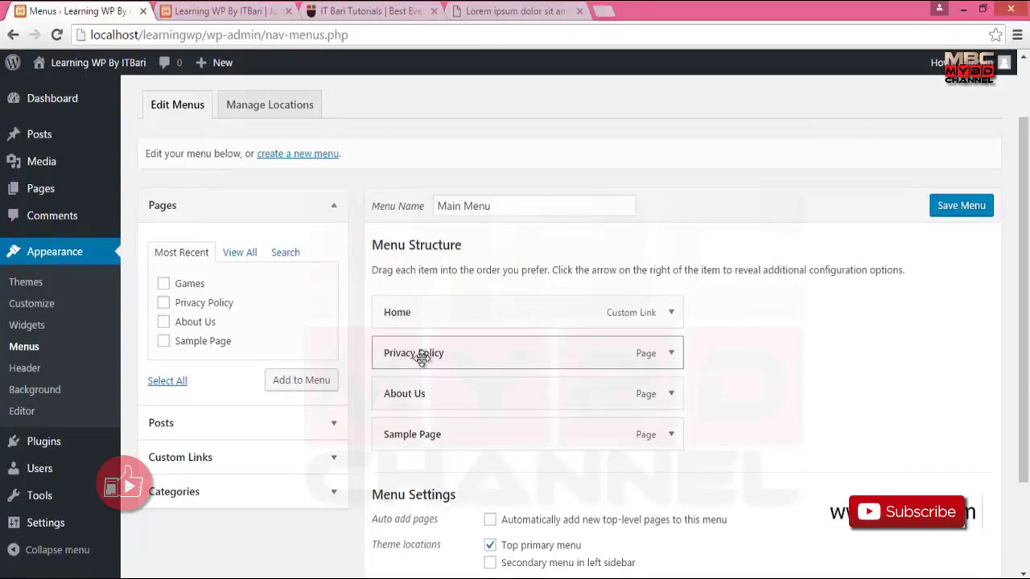
left_click_drag(421, 349, 447, 356)
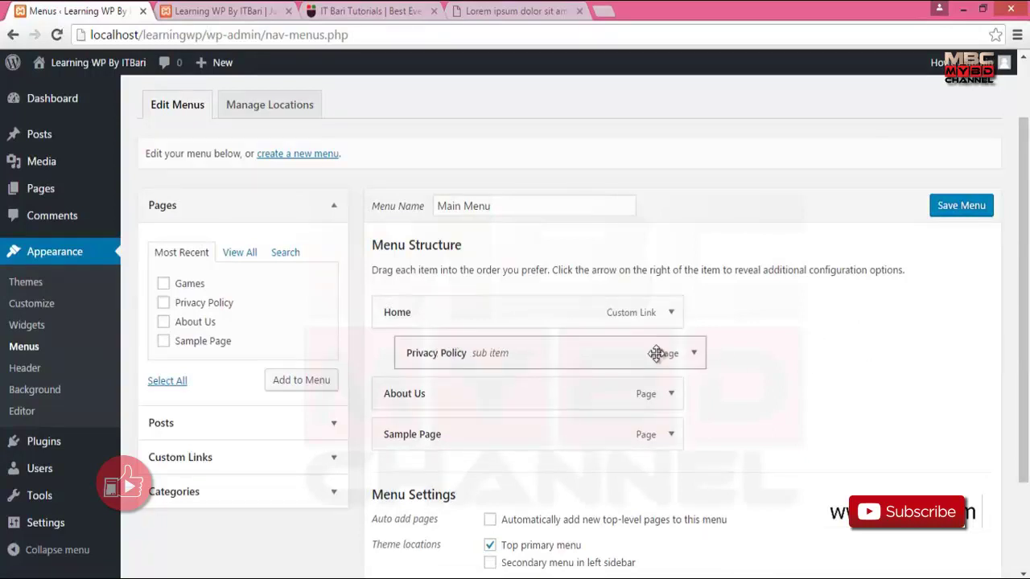
left_click(958, 206)
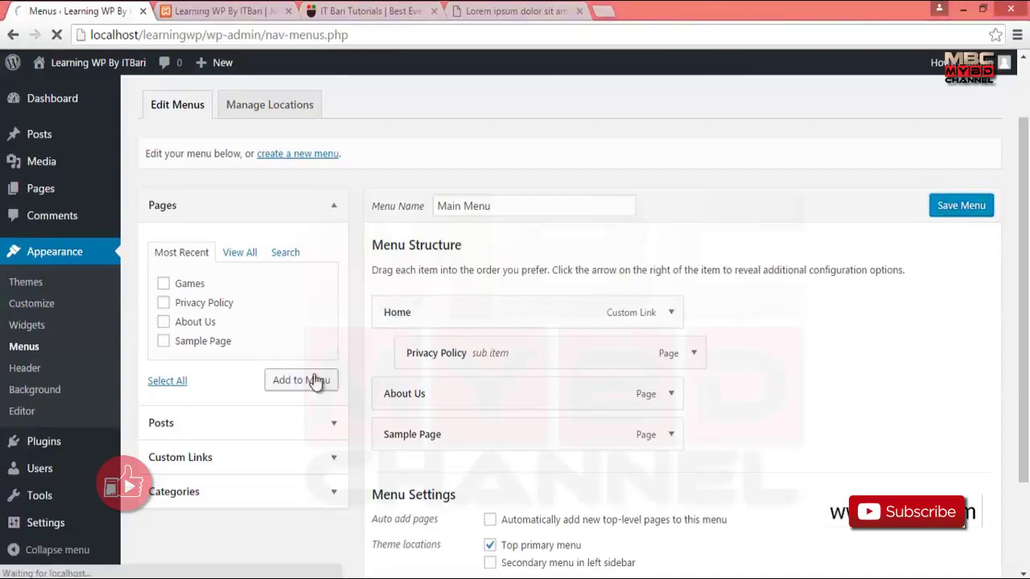
Reload the site's home page and check the dropdown under Home in the header navigation.
left_click(201, 11)
left_click(58, 35)
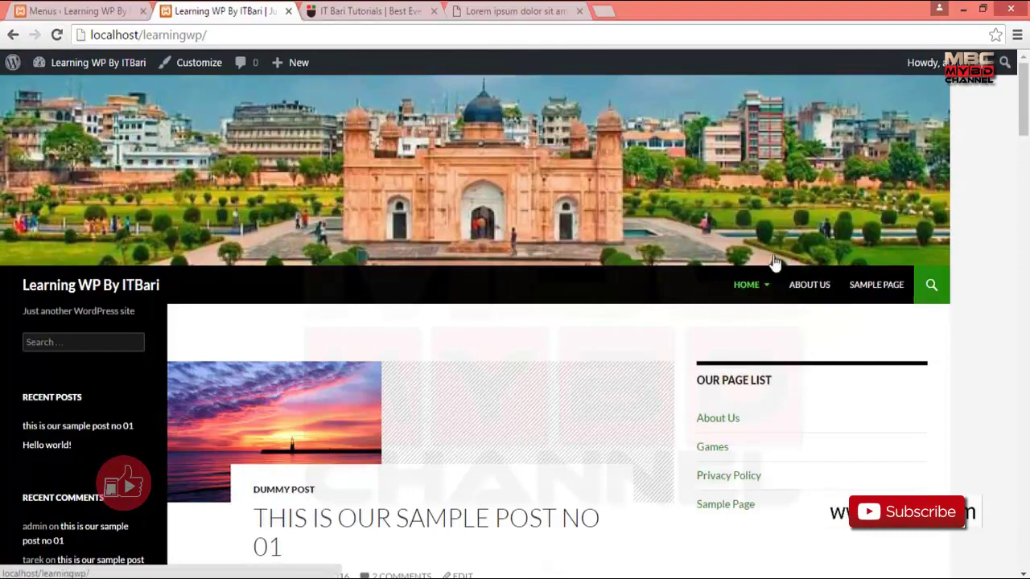
mouse_move(762, 293)
Return Privacy Policy to the top level of the Main Menu, save the menu, and reload the site's home page.
left_click(104, 12)
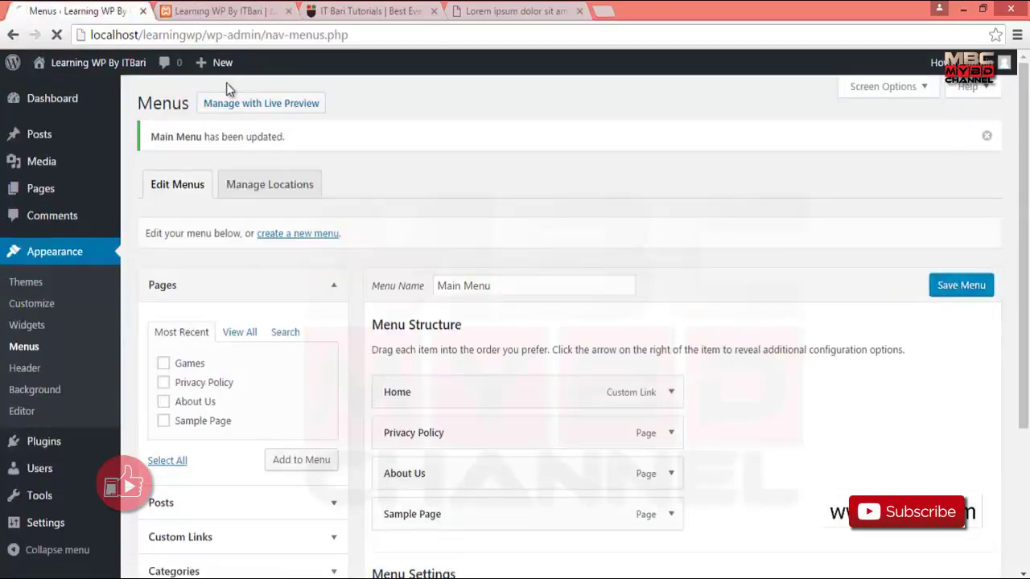
left_click(229, 11)
left_click(58, 35)
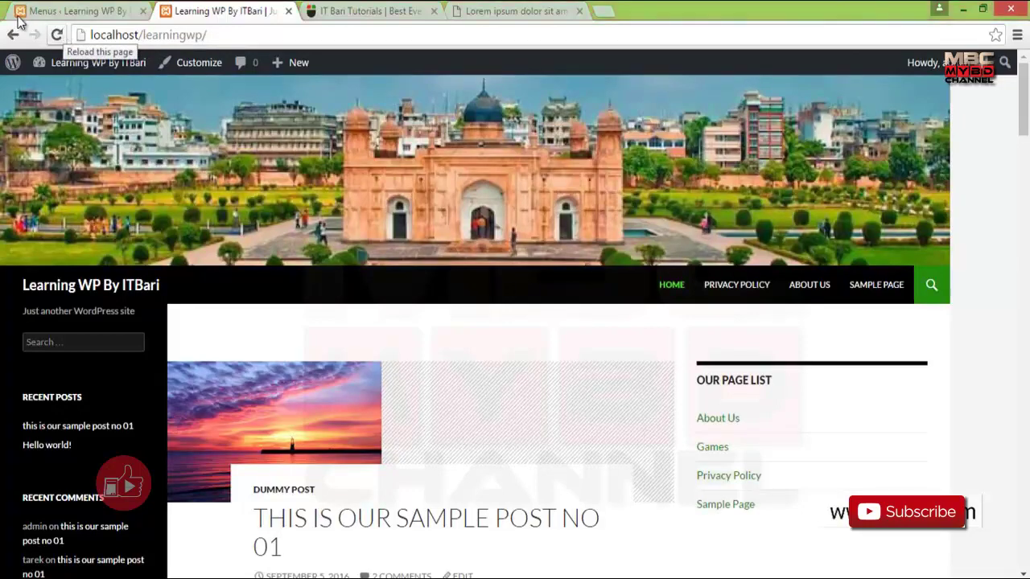
Return to the admin area, open the theme's Header Image settings, and review the site preview.
left_click(54, 11)
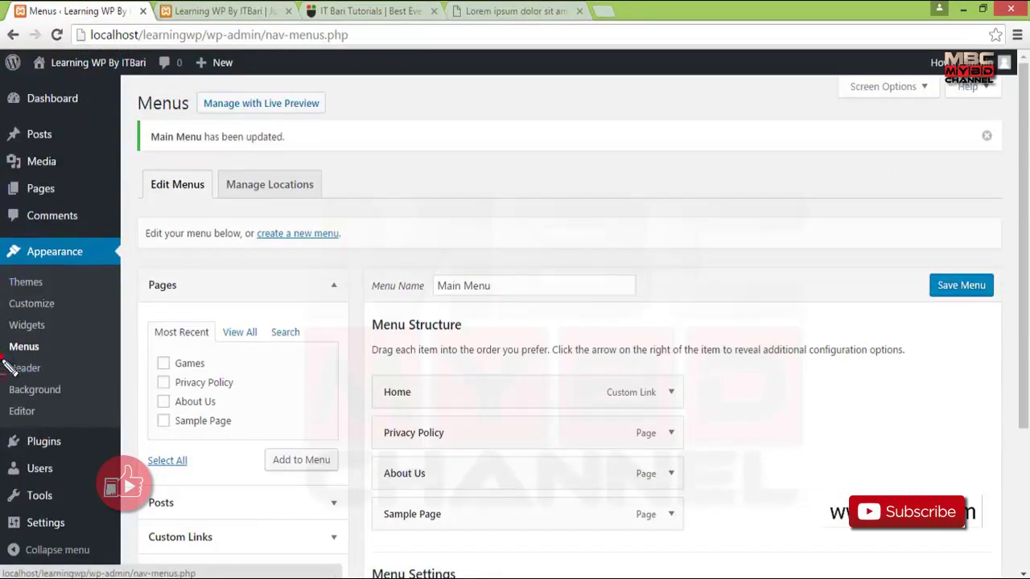
left_click_drag(4, 359, 64, 427)
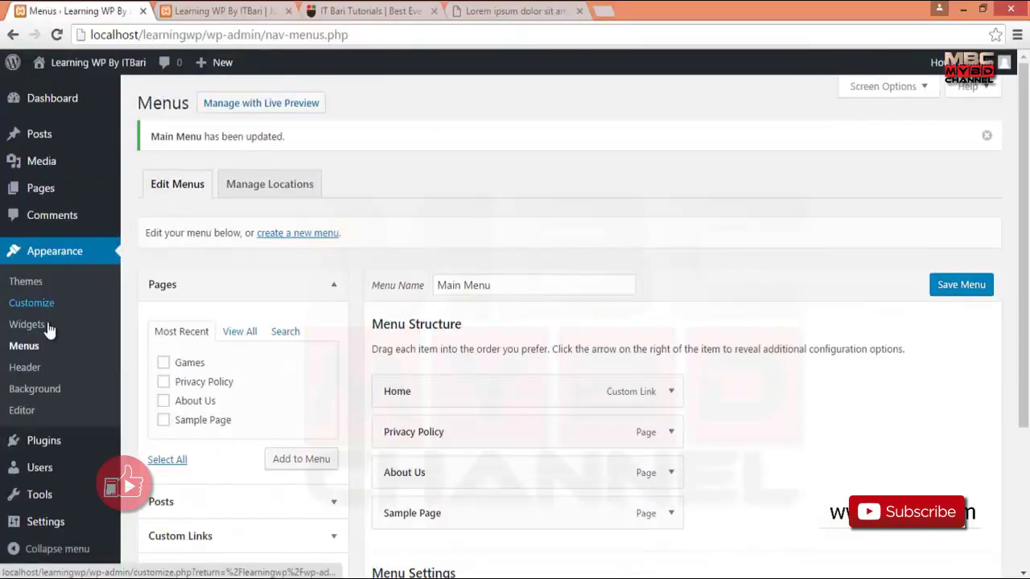
scroll(48, 338, "down", 2)
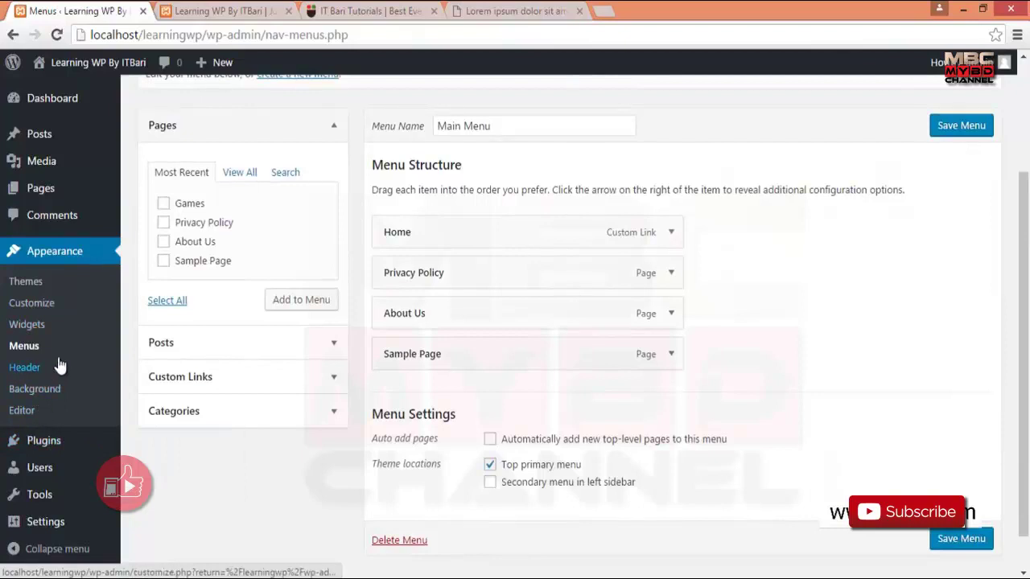
left_click(34, 370)
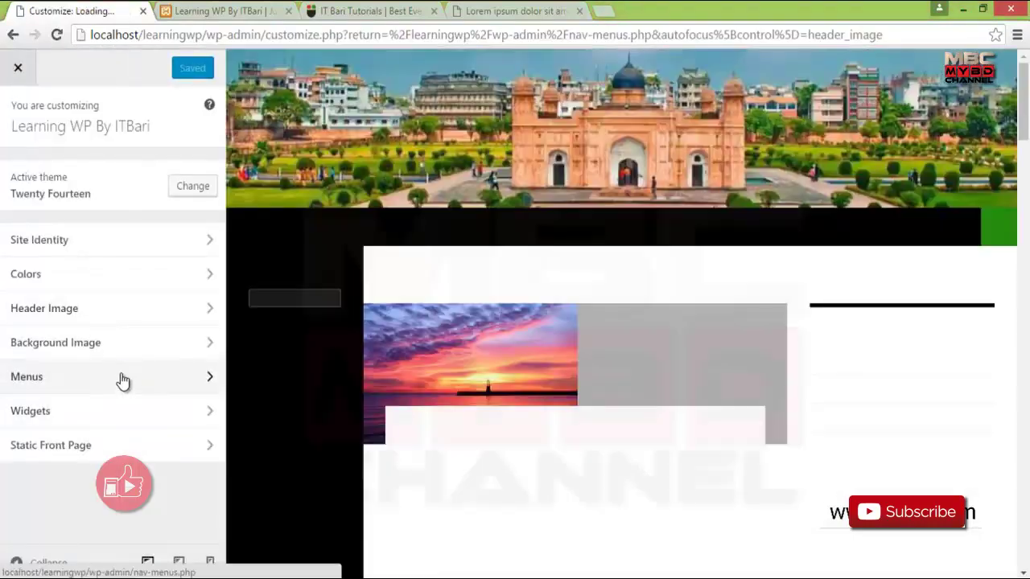
scroll(636, 363, "down", 5)
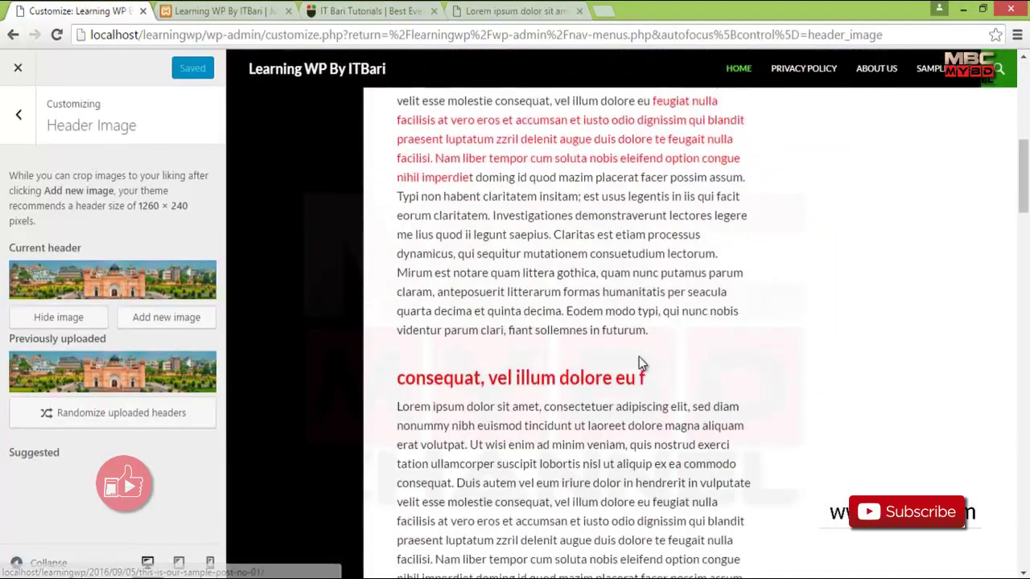
scroll(644, 366, "up", 5)
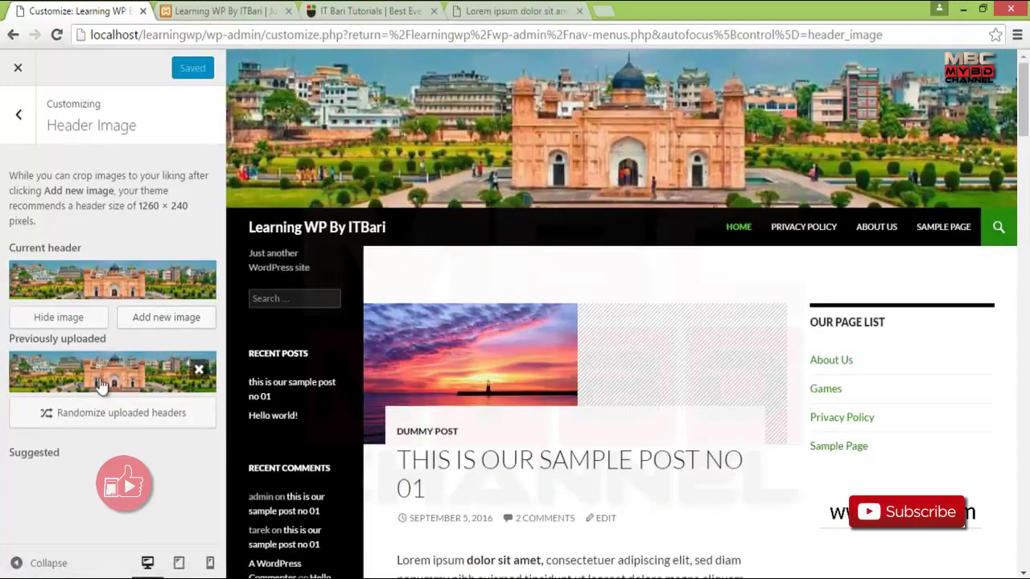
Hide the current header image, publish the change, and close the customizer.
left_click(76, 319)
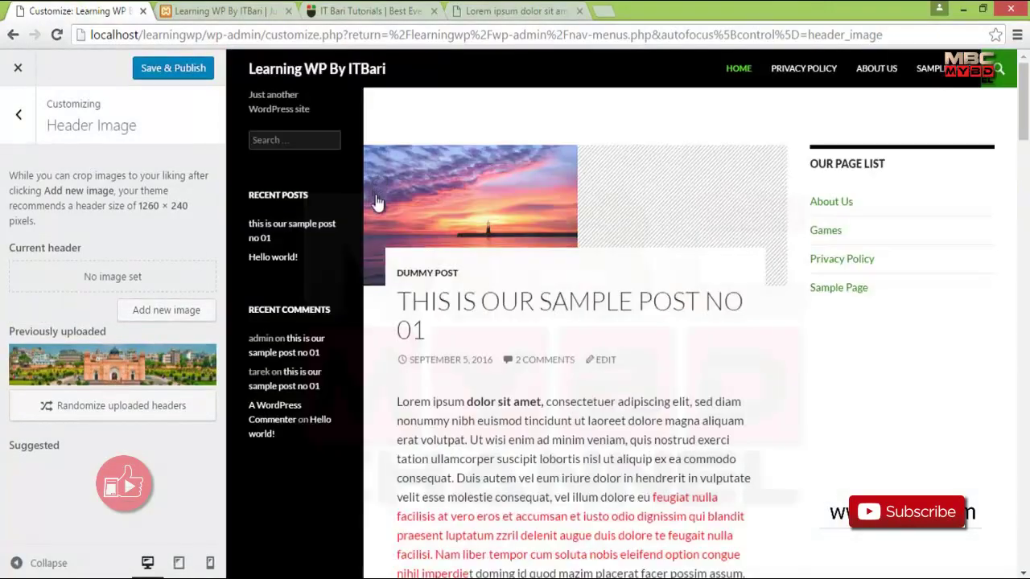
scroll(759, 274, "down", 7)
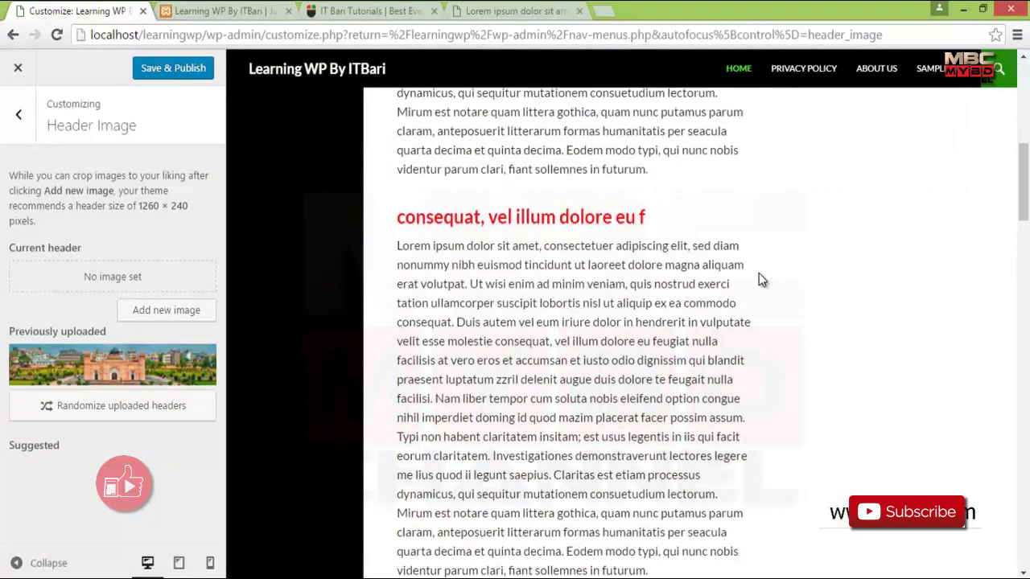
scroll(759, 274, "up", 7)
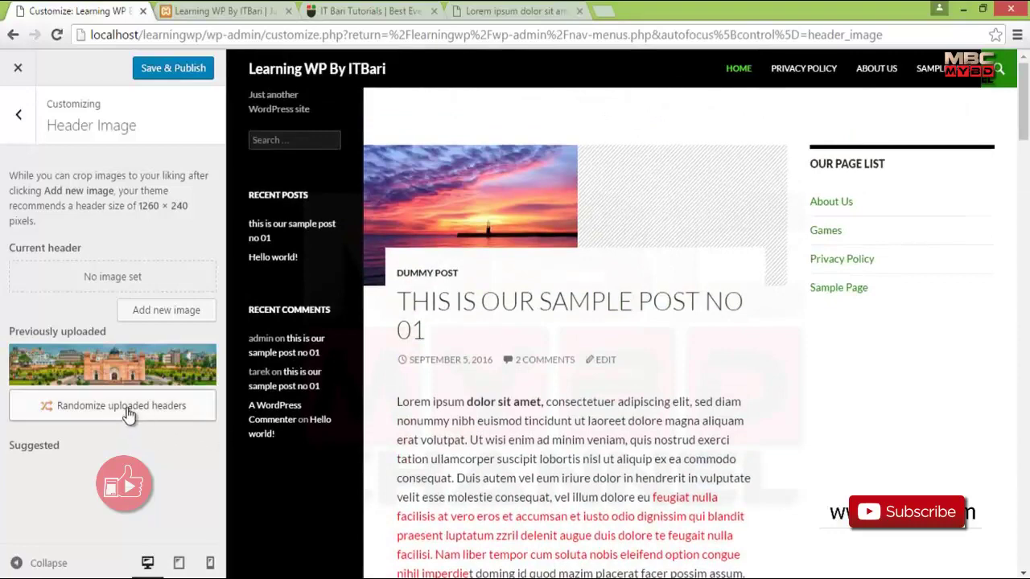
left_click(163, 73)
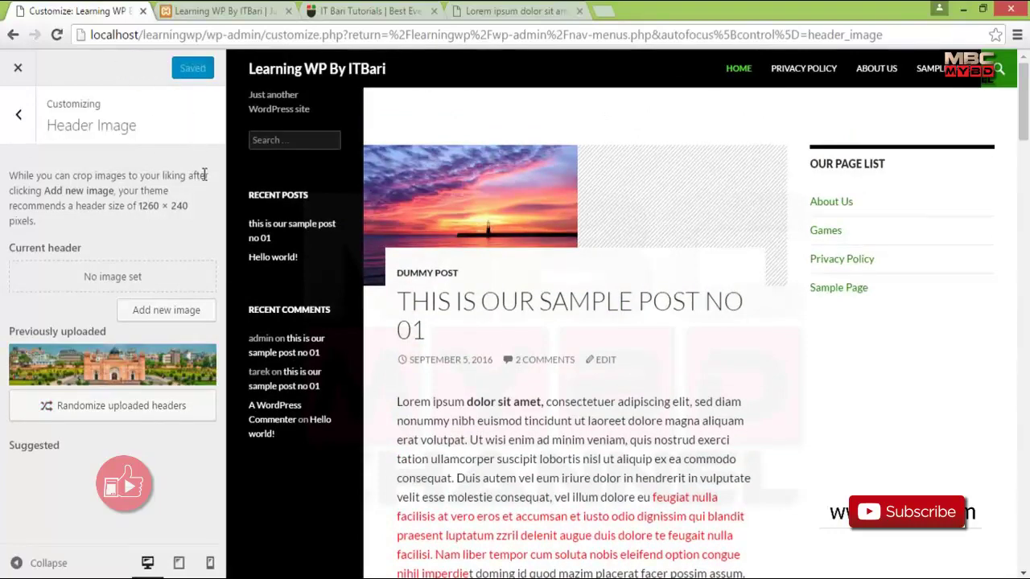
left_click(18, 66)
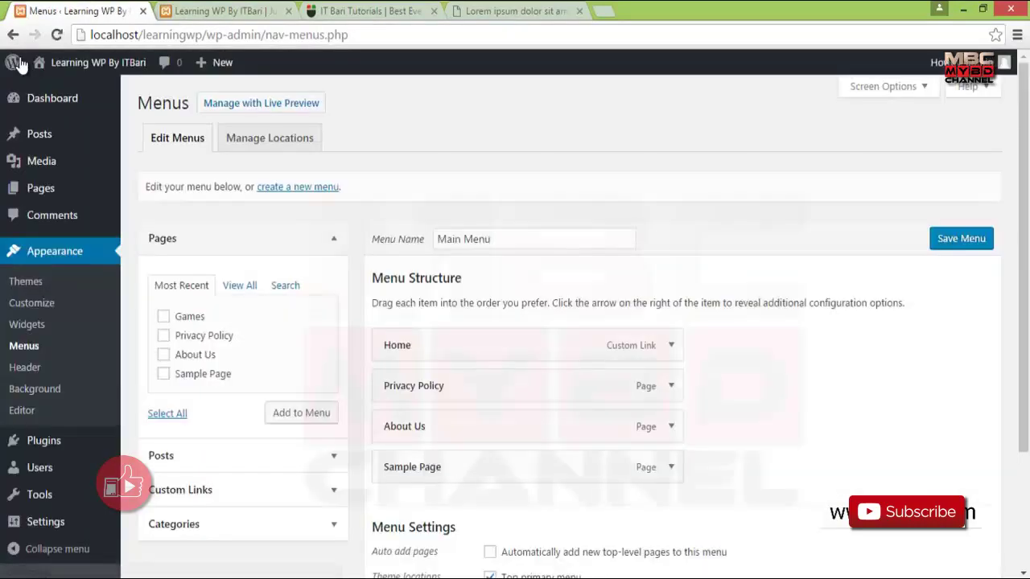
Set the brown mountain landscape photo from the Media Library as the site's background image, publish it, and switch to the home page.
mouse_move(14, 63)
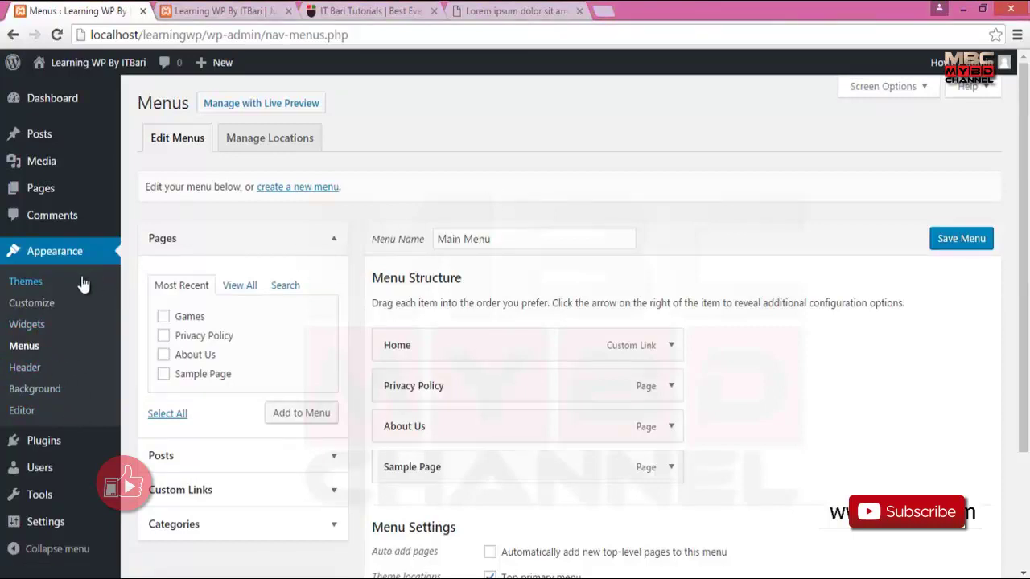
left_click(46, 392)
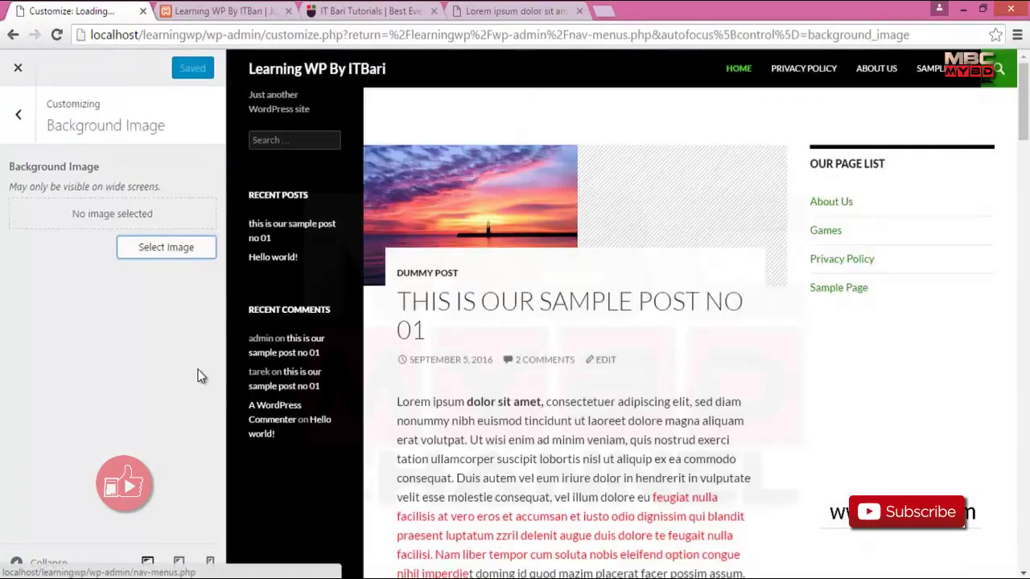
left_click(153, 250)
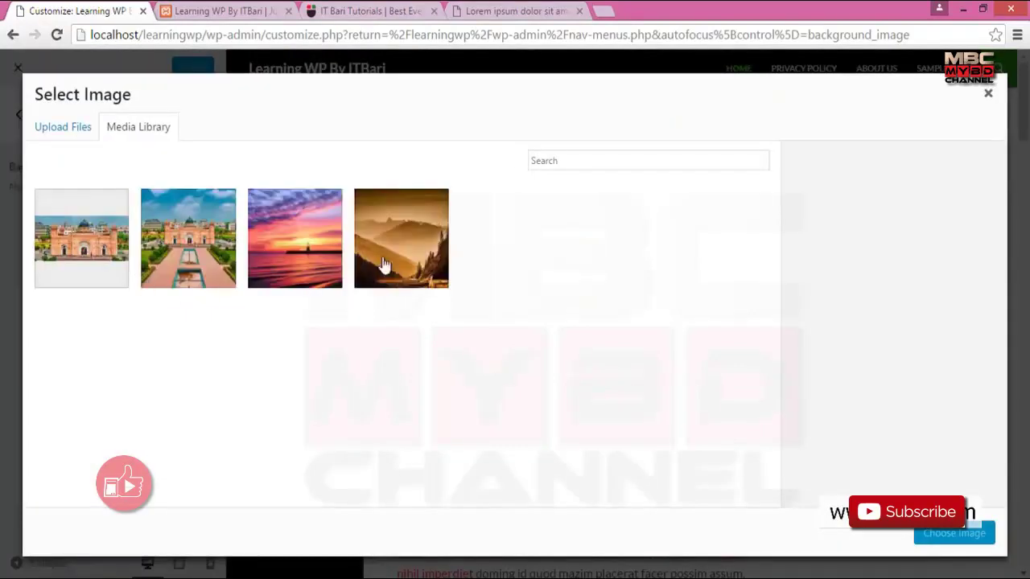
left_click(399, 258)
left_click(949, 535)
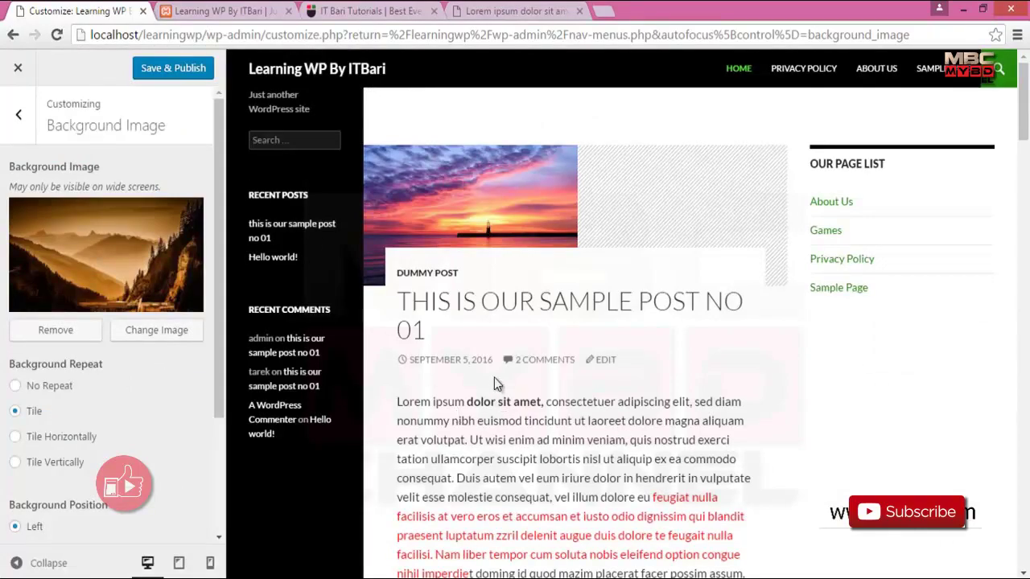
scroll(494, 384, "down", 10)
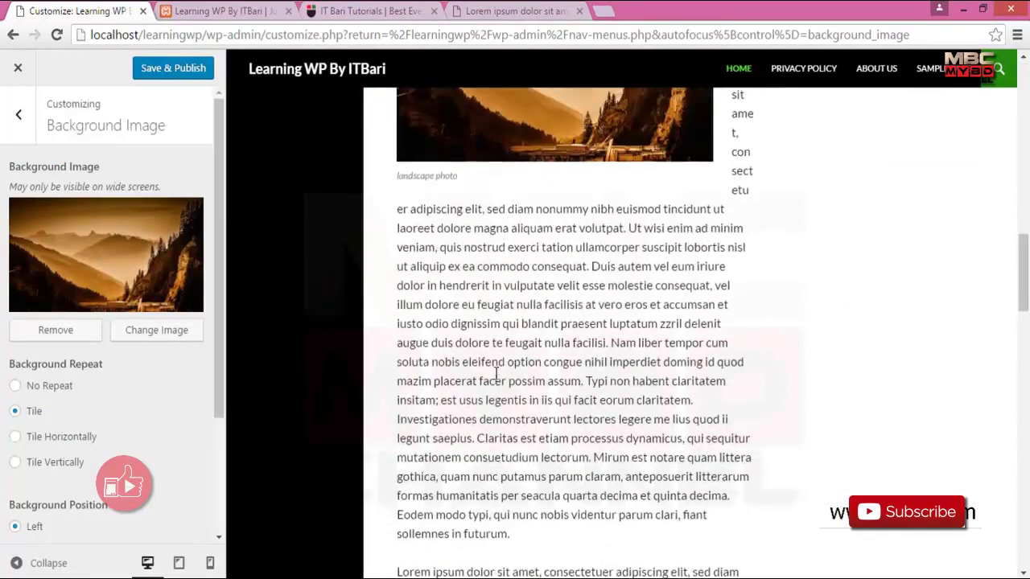
left_click(172, 67)
left_click(213, 10)
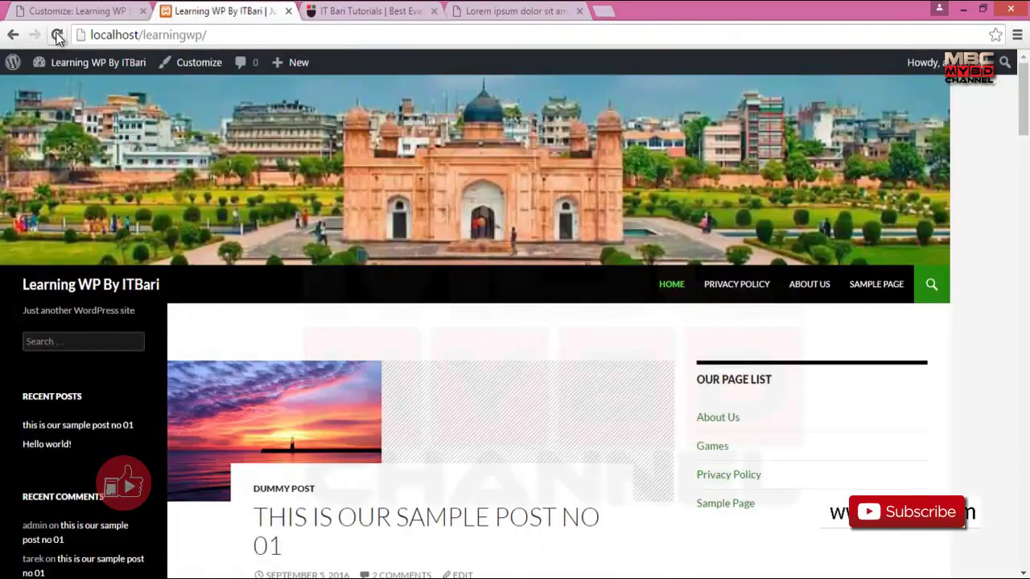
Reload the site's home page and examine how the background image fills the area around the content.
left_click(56, 36)
mouse_move(94, 70)
scroll(94, 72, "down", 2)
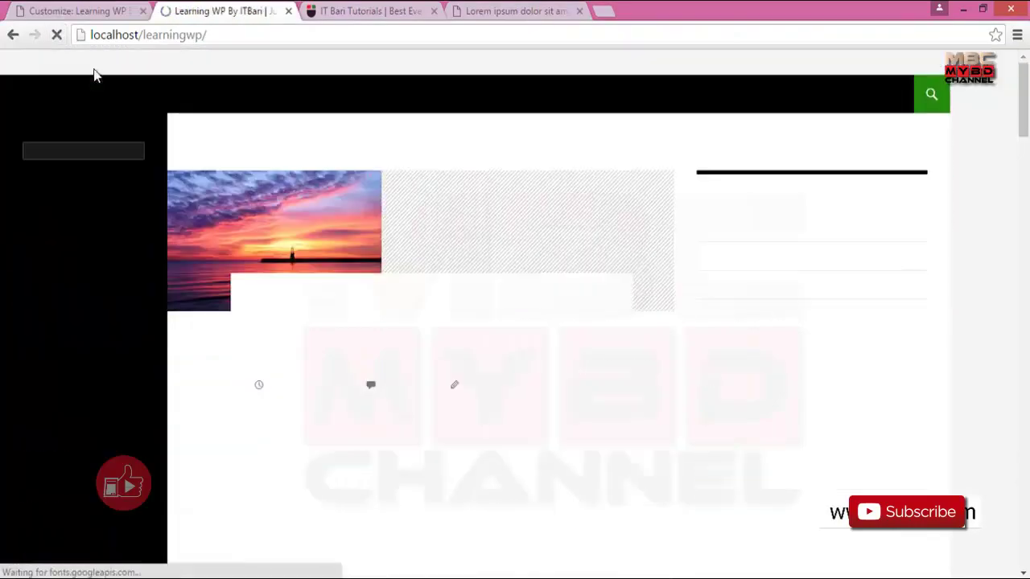
scroll(718, 246, "down", 8)
scroll(975, 286, "up", 3)
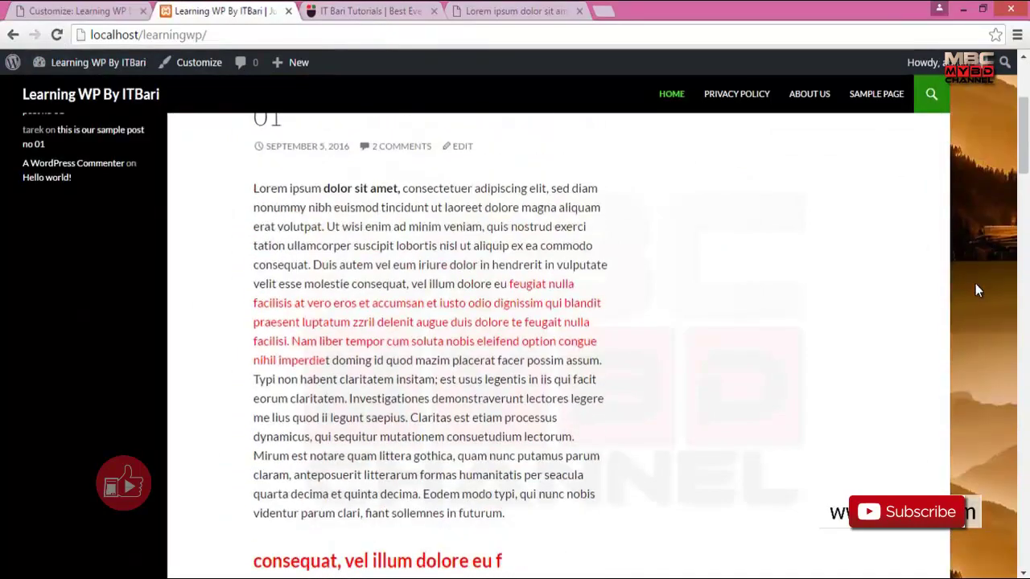
scroll(974, 276, "up", 3)
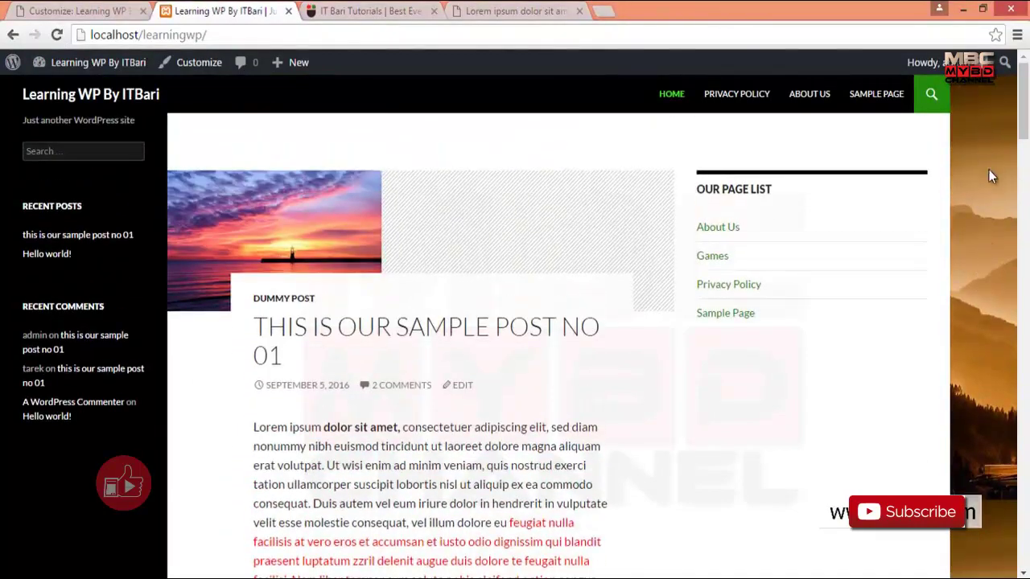
scroll(983, 170, "down", 6)
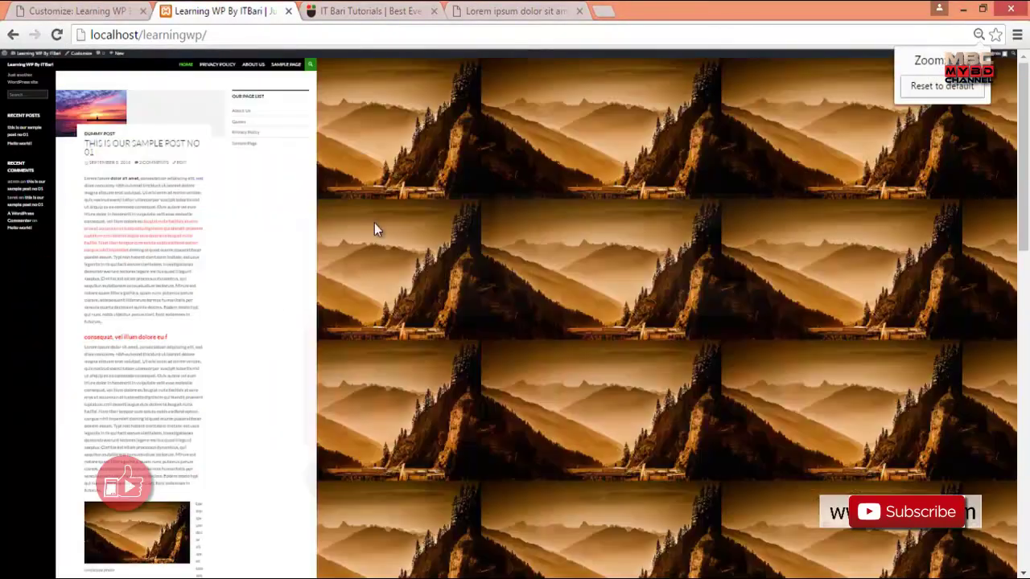
key("ctrl+0")
Return to the customizer, close it, and open the theme file editor from the admin area.
key("ctrl+shift+Tab")
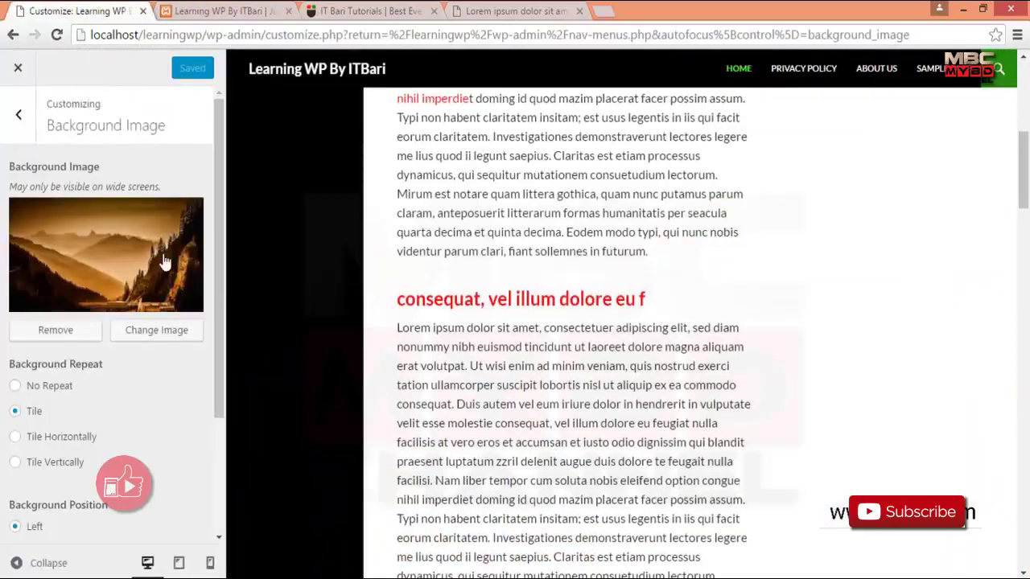
left_click(18, 78)
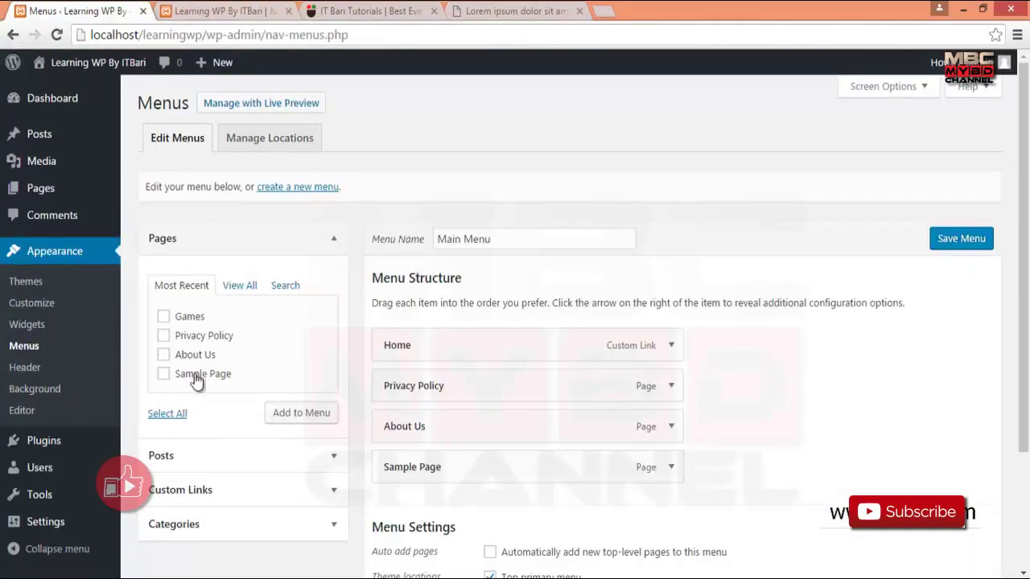
scroll(196, 380, "down", 2)
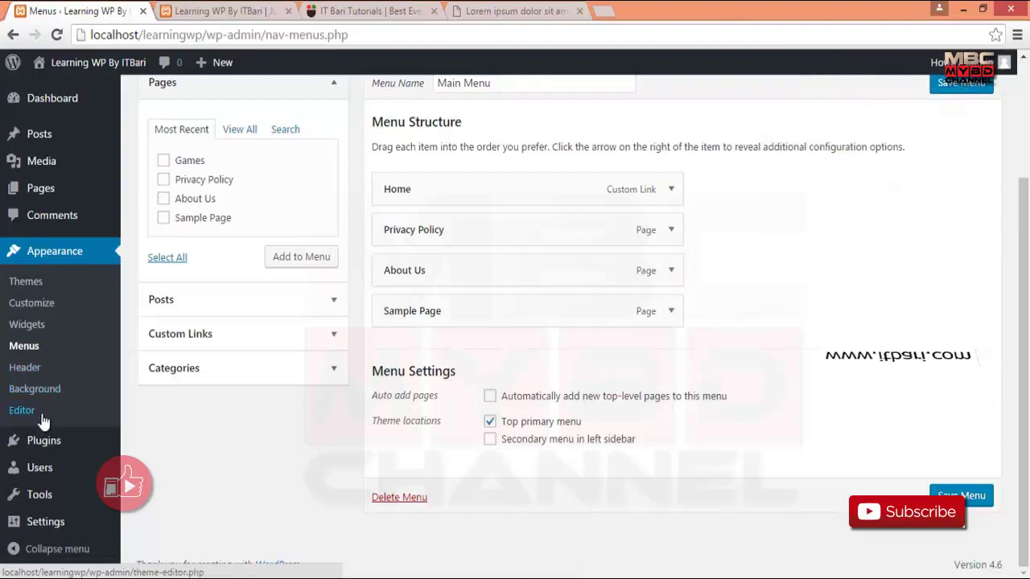
left_click(88, 414)
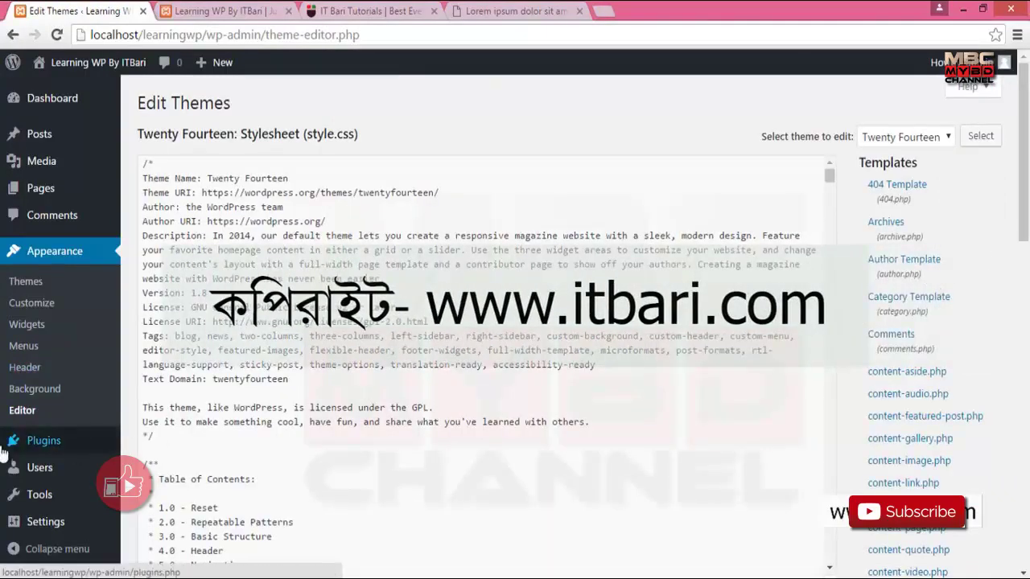
Look through the Twenty Fourteen stylesheet code, including the content sidebar list and calendar widget rules.
left_click(639, 208)
scroll(563, 351, "down", 20)
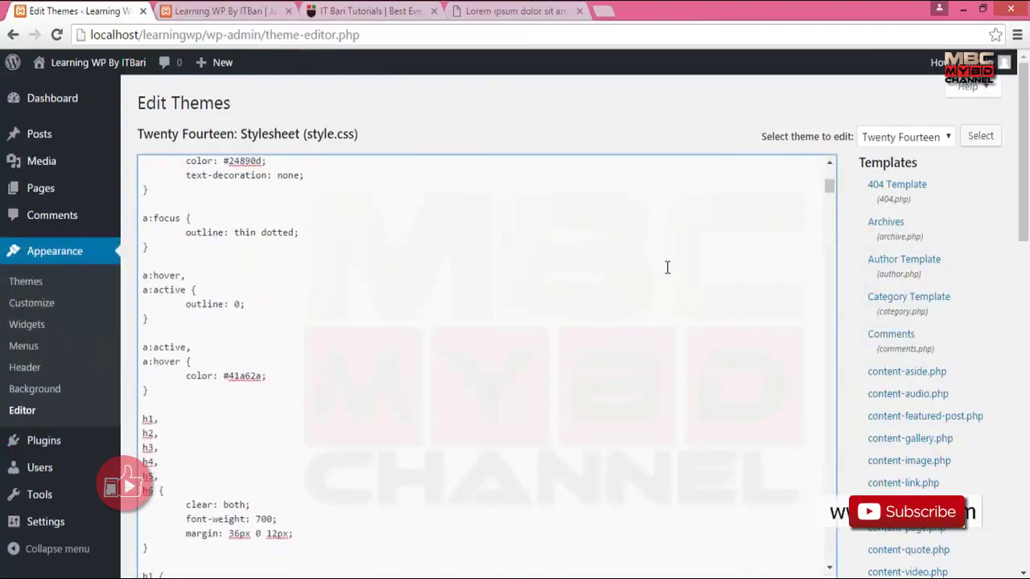
left_click_drag(832, 195, 834, 427)
left_click(403, 336)
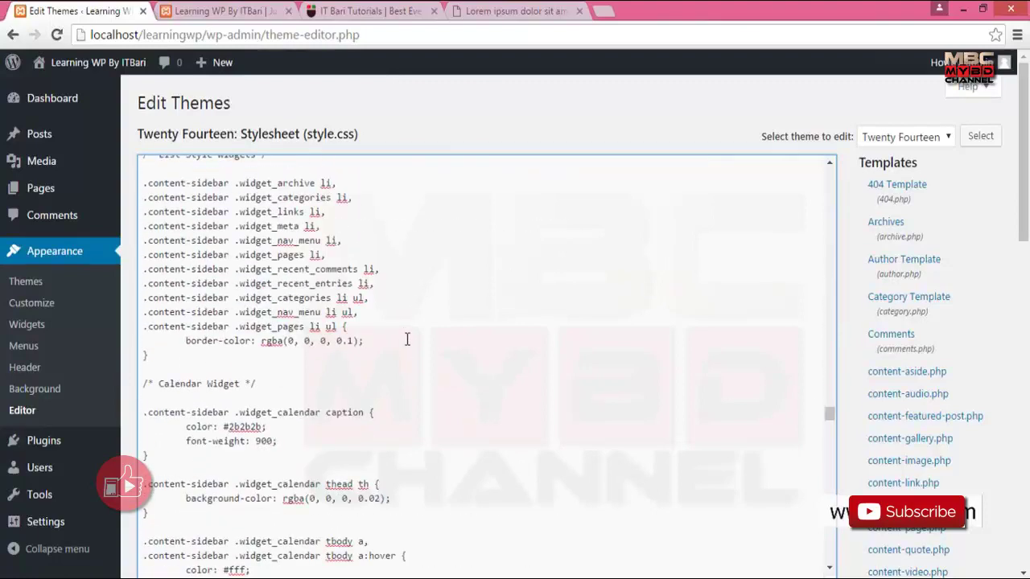
left_click_drag(347, 327, 268, 228)
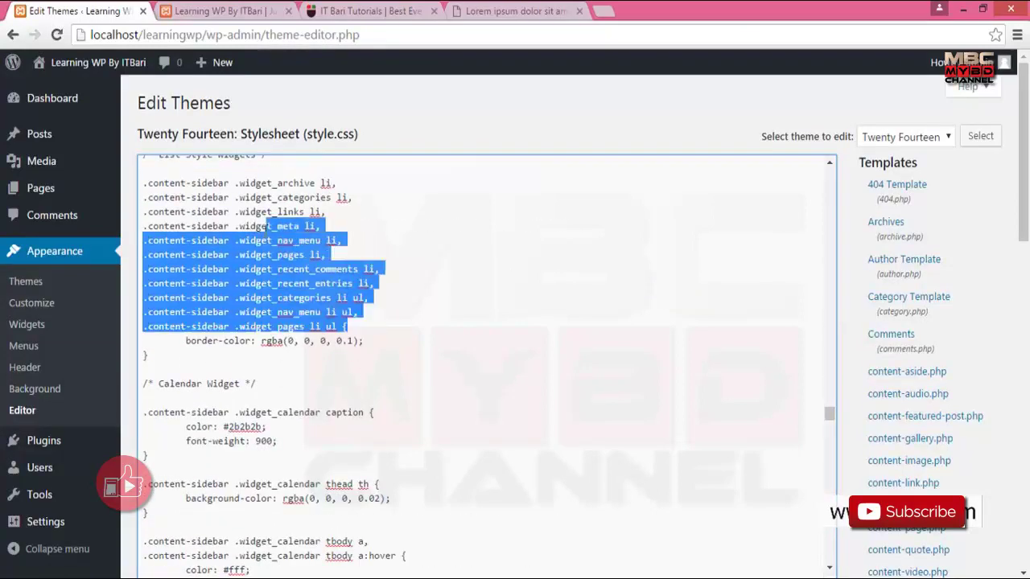
left_click(460, 288)
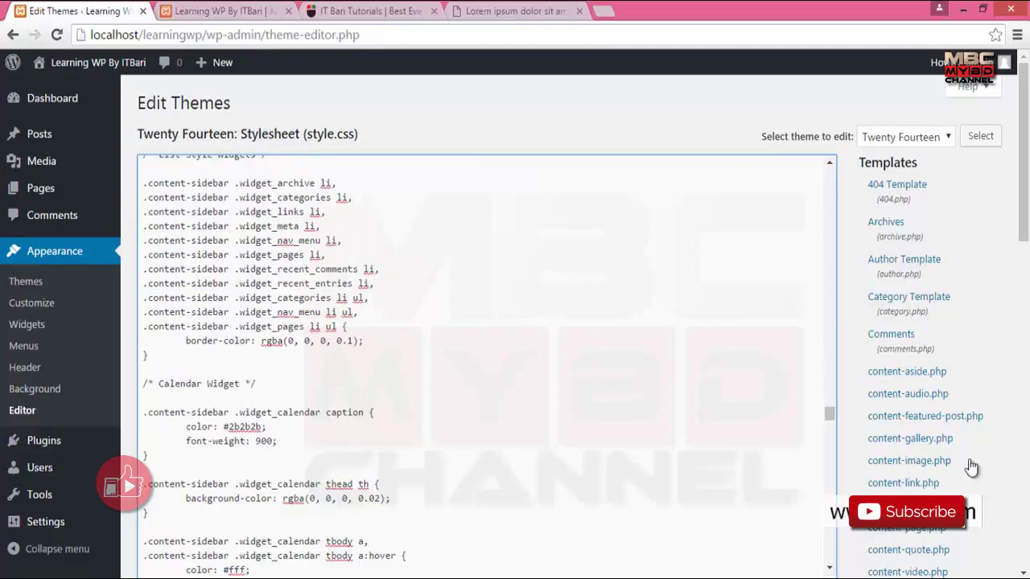
scroll(851, 418, "down", 6)
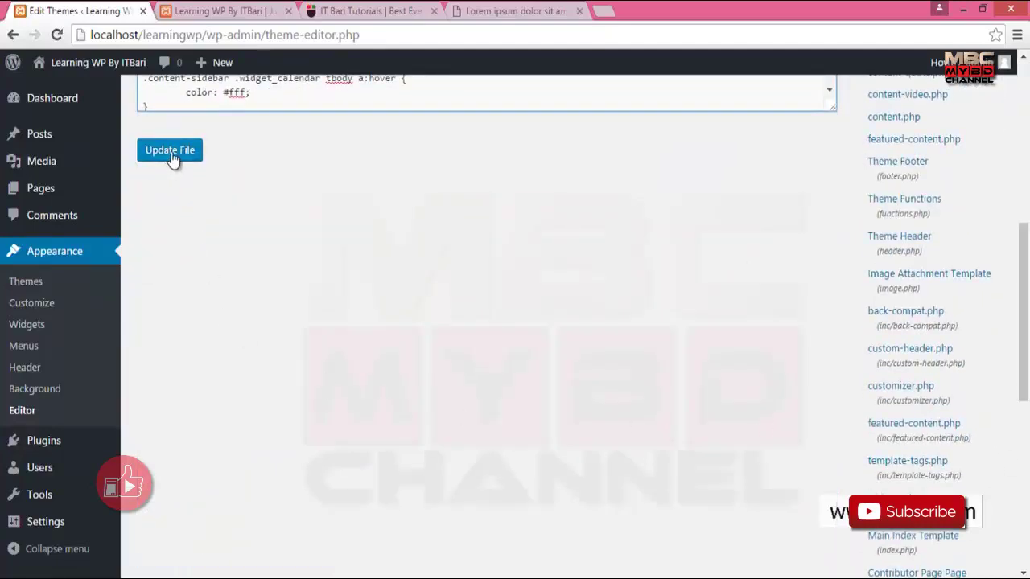
Examine the list of Twenty Fourteen template files available for editing.
scroll(970, 395, "up", 4)
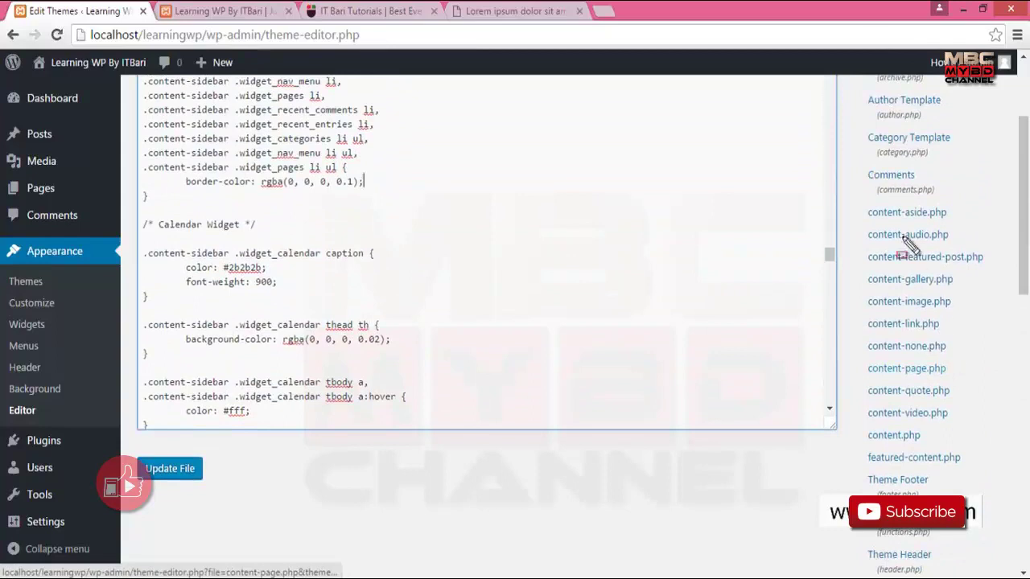
left_click_drag(855, 135, 938, 370)
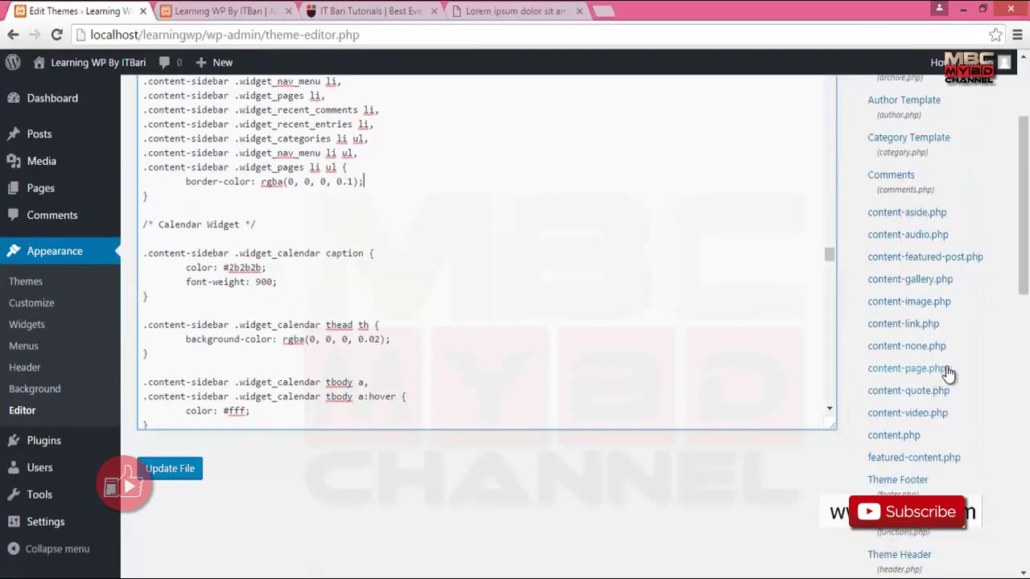
scroll(943, 370, "down", 10)
scroll(943, 370, "up", 7)
scroll(945, 370, "up", 4)
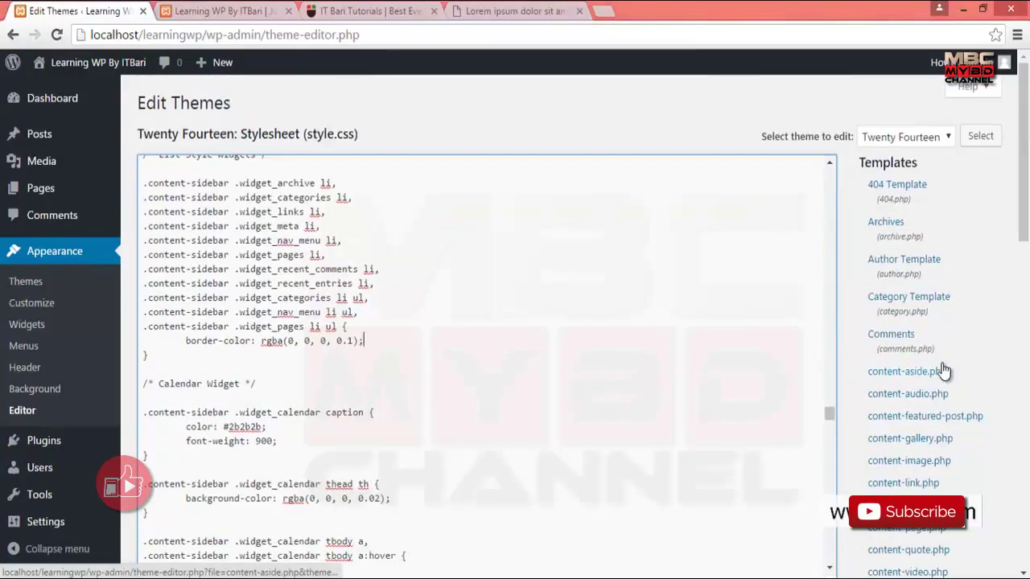
Open the content-aside.php template and review its code, including the entry-content section.
left_click(900, 373)
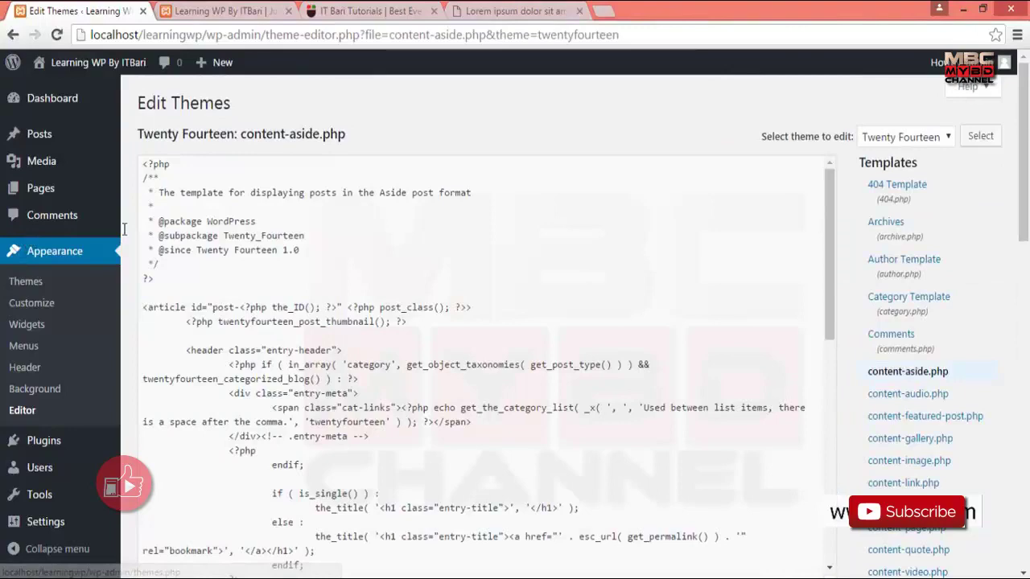
left_click(350, 266)
scroll(388, 374, "down", 7)
left_click(377, 339)
left_click_drag(332, 295, 403, 363)
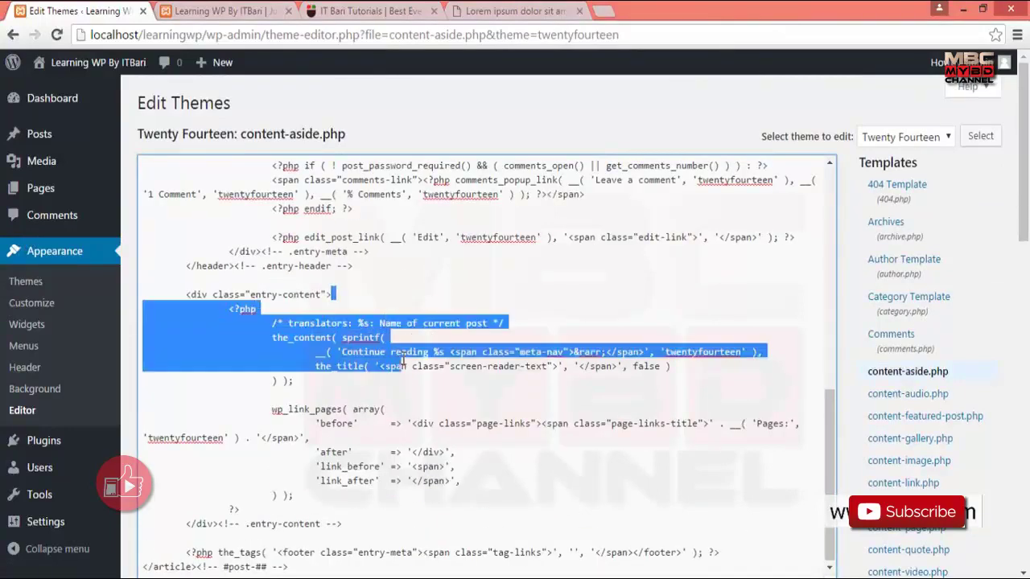
scroll(963, 333, "down", 4)
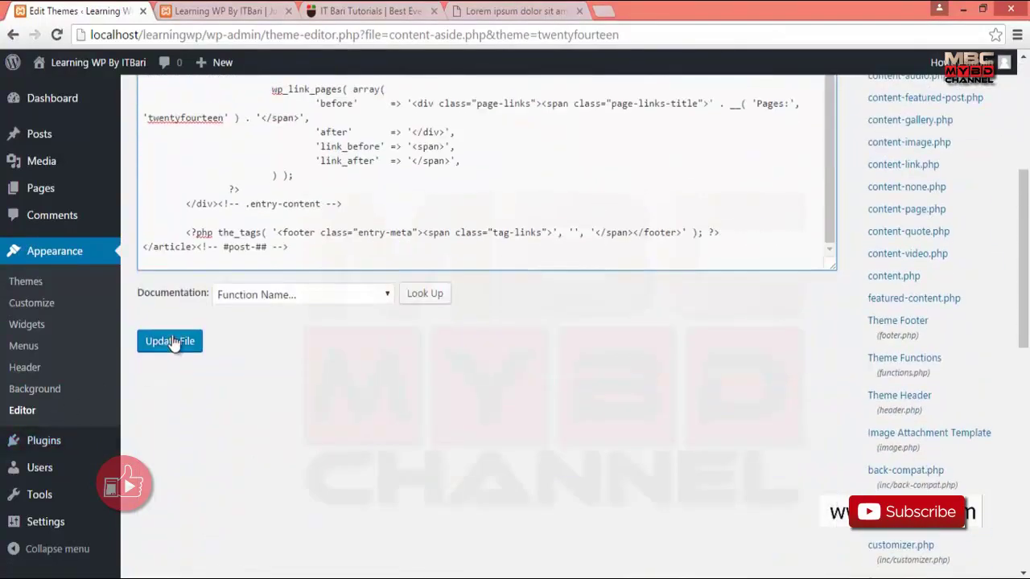
scroll(719, 364, "up", 5)
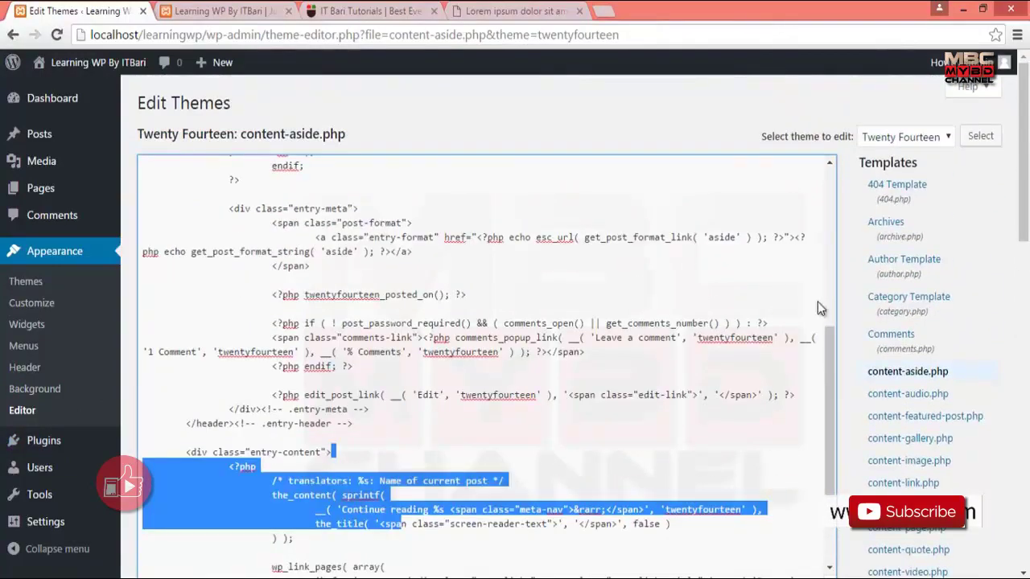
left_click(779, 100)
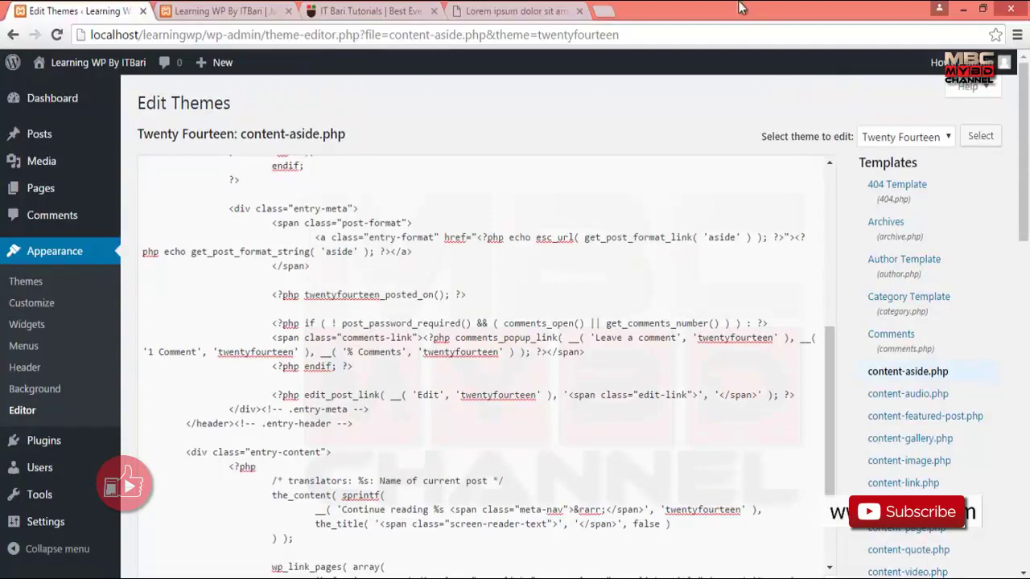
scroll(838, 326, "down", 3)
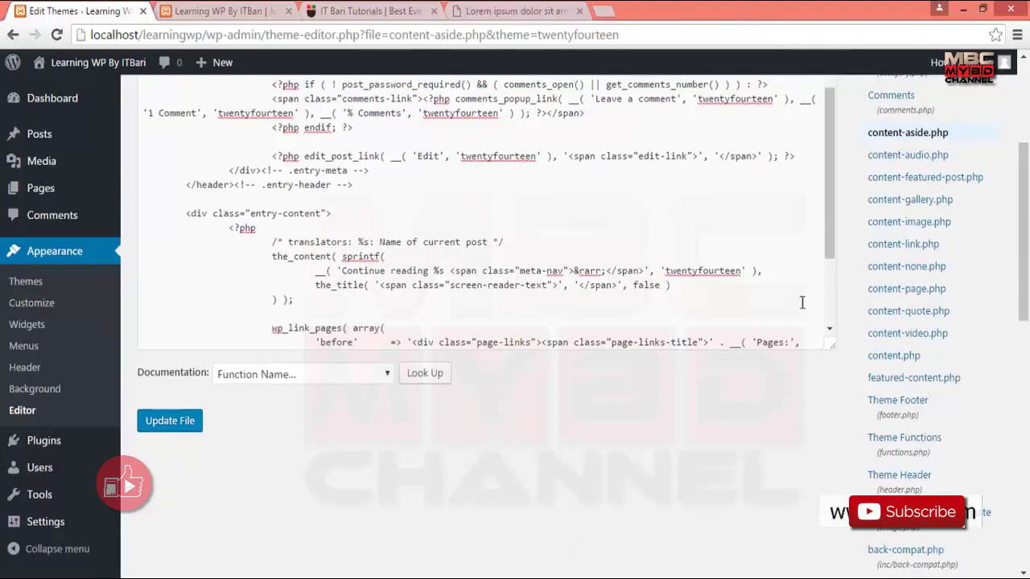
left_click(455, 177)
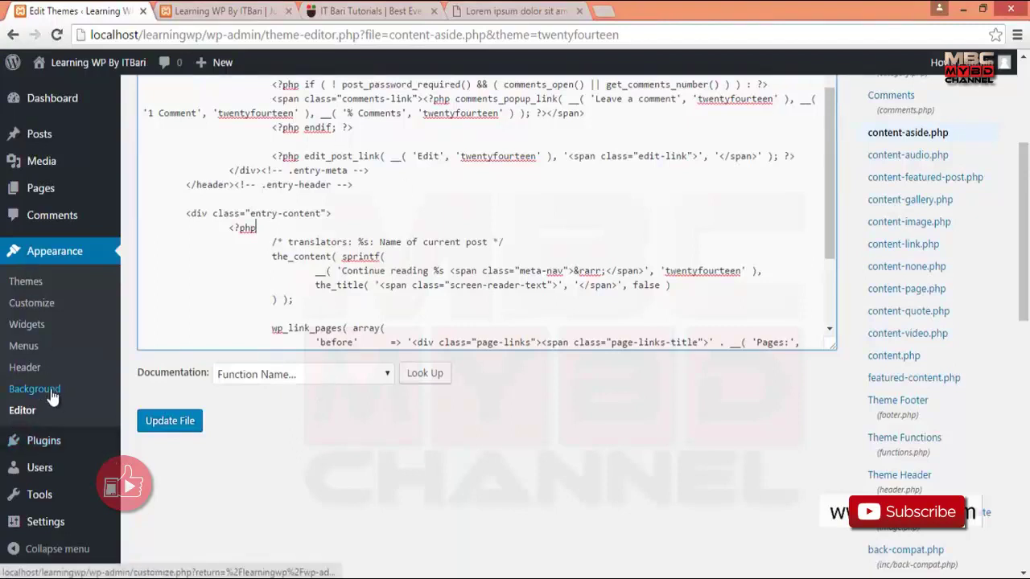
scroll(72, 402, "down", 3)
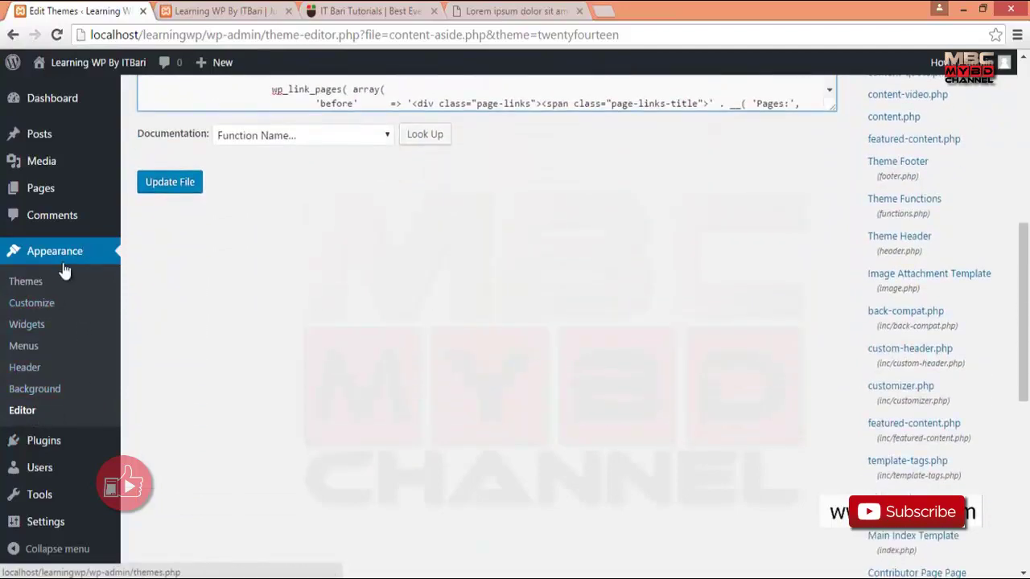
scroll(395, 374, "up", 5)
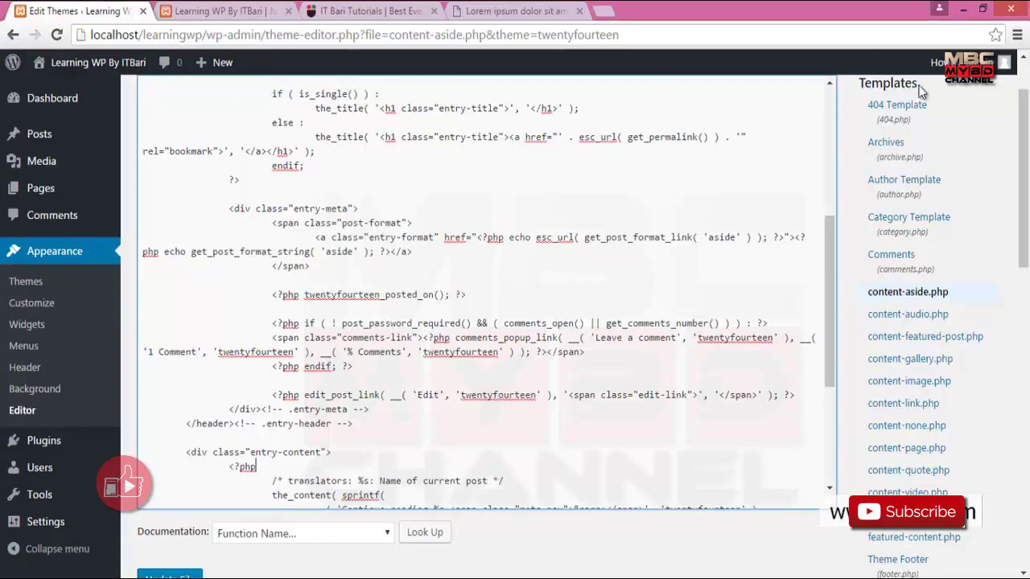
scroll(427, 336, "down", 4)
Open the list of installed plugins in the admin area.
mouse_move(44, 458)
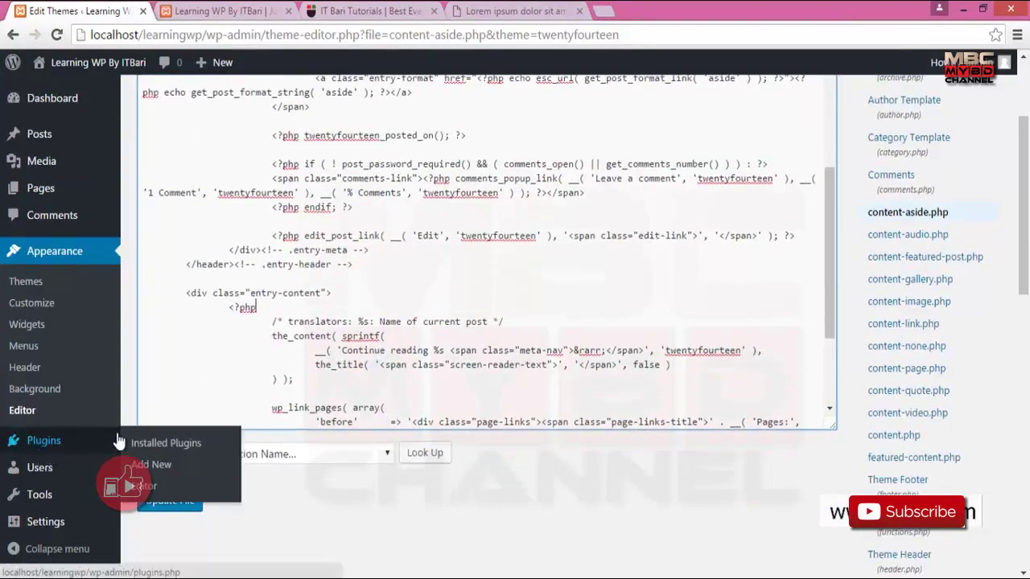
scroll(45, 459, "down", 3)
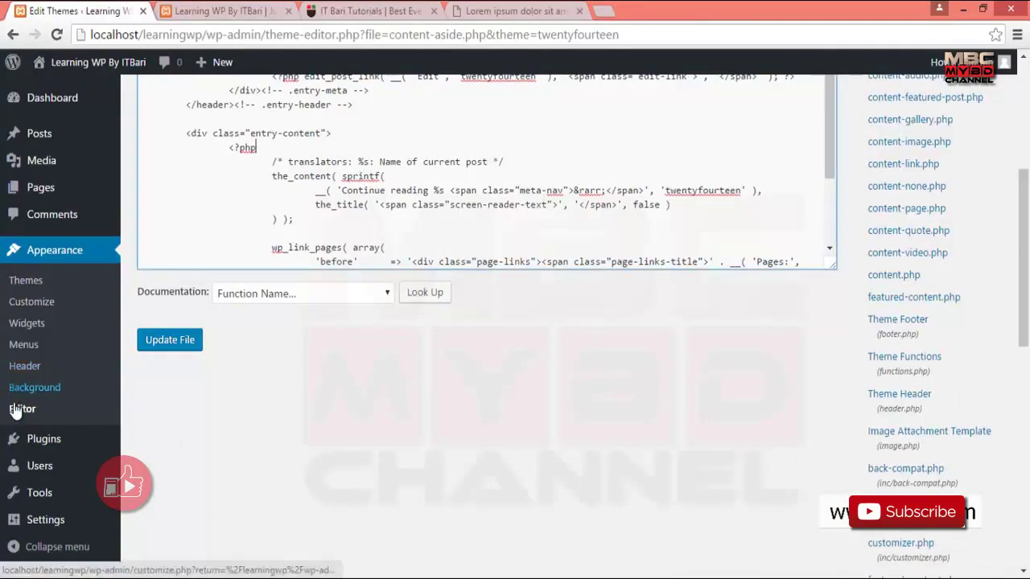
scroll(227, 257, "down", 3)
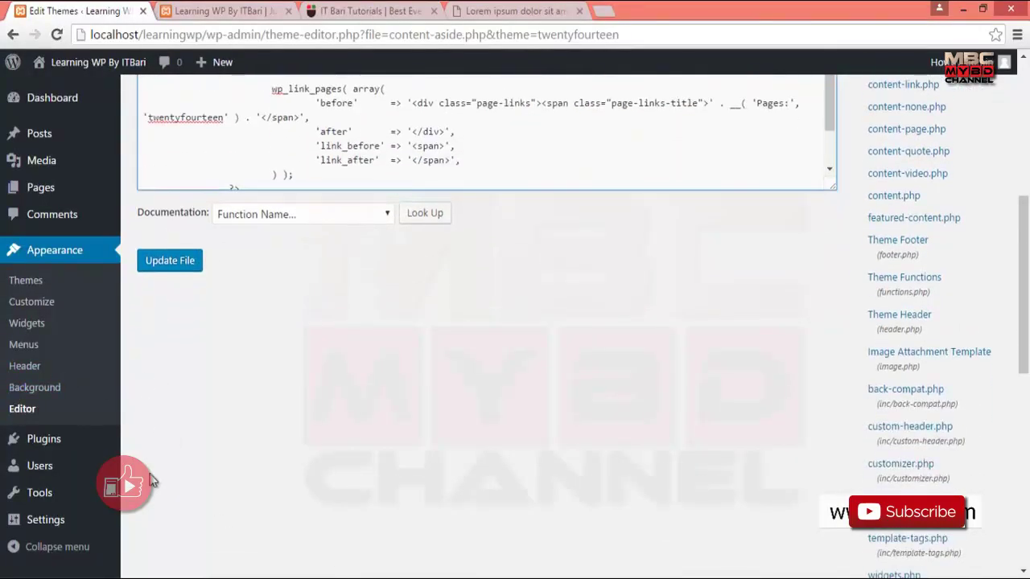
left_click(57, 443)
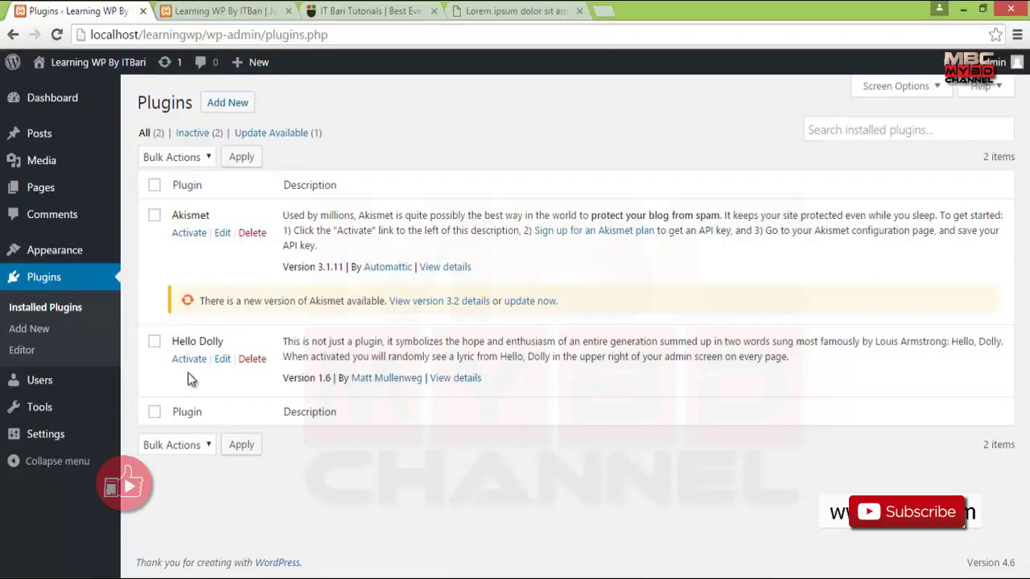
Switch to the IT Bari Tutorials site, review its home page from the footer up, and advance the banner slider.
left_click(368, 10)
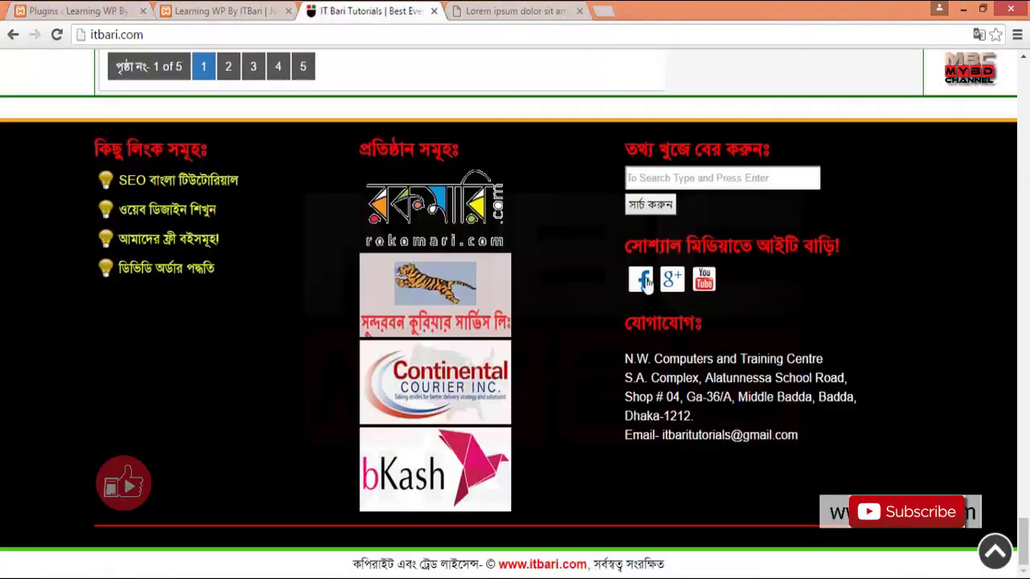
scroll(685, 358, "up", 15)
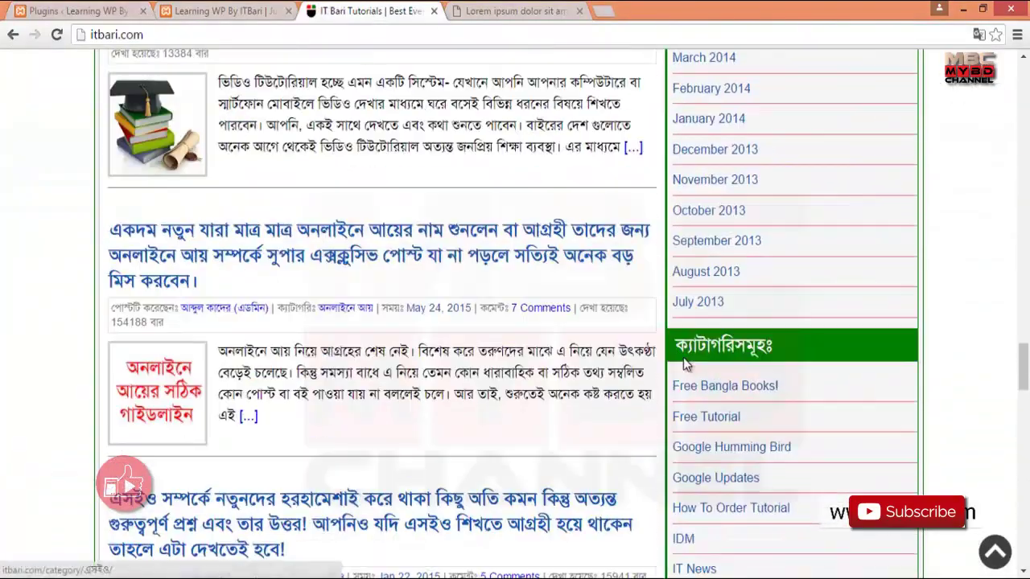
scroll(683, 359, "up", 15)
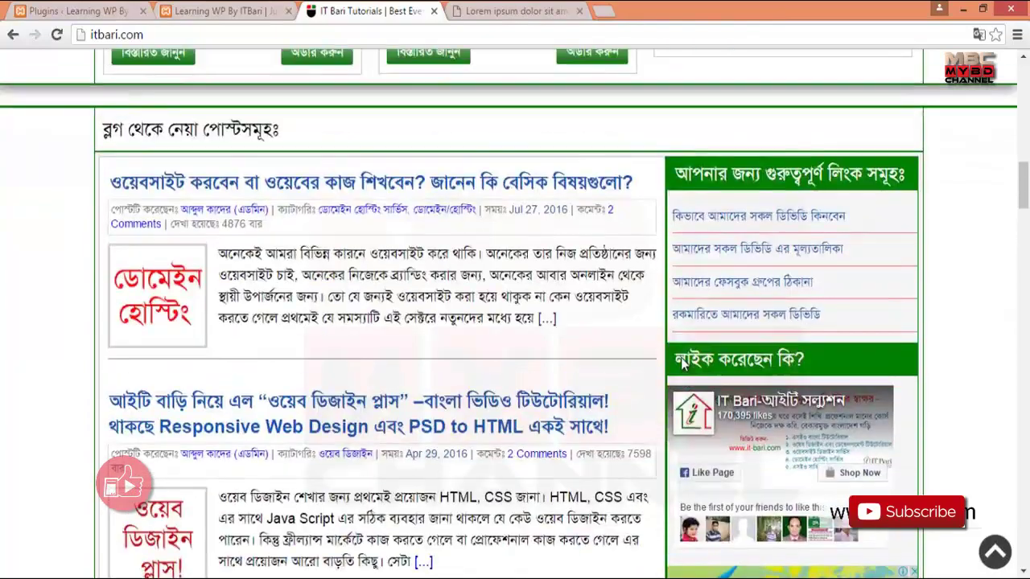
scroll(680, 357, "up", 15)
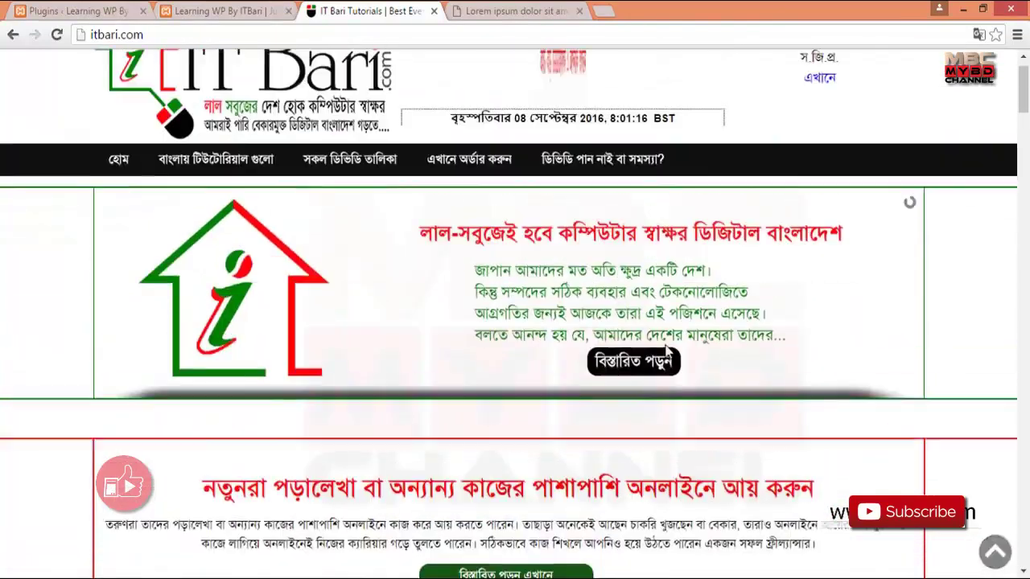
scroll(666, 348, "up", 1)
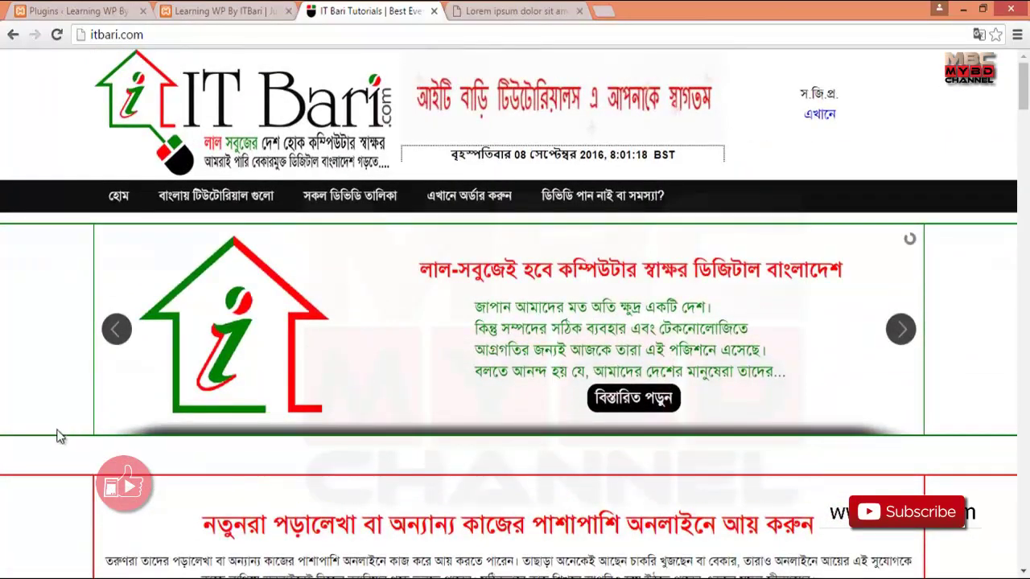
left_click(901, 332)
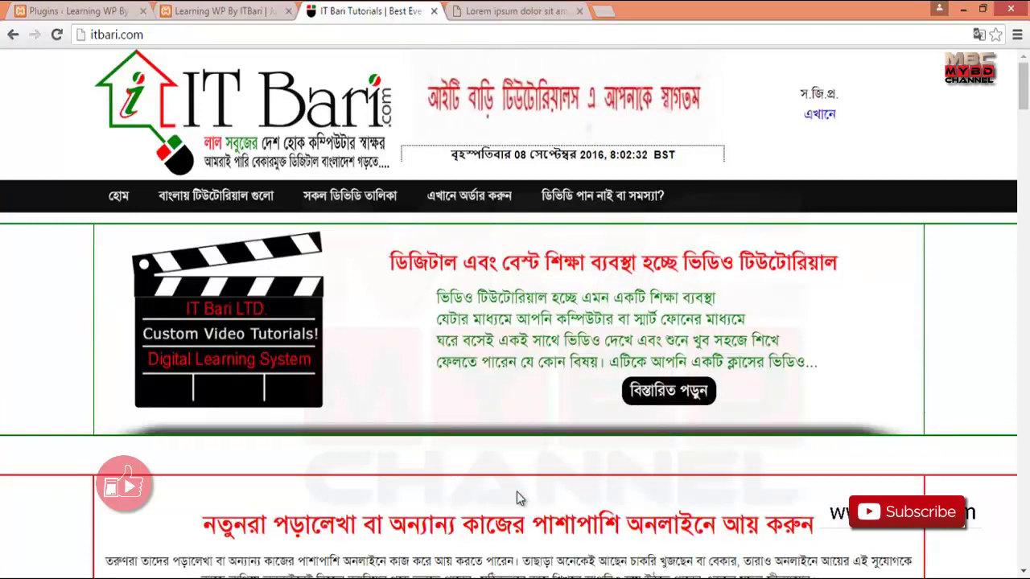
Review the IT Bari home page's banner, tutorial DVD listings, blog posts and sidebar sections for recent posts and comments.
mouse_move(545, 352)
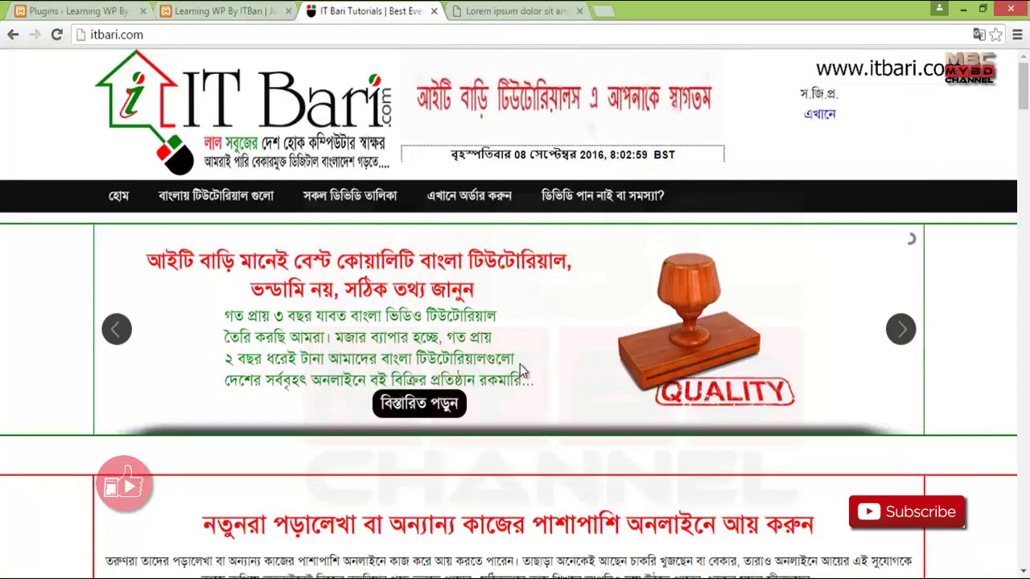
scroll(519, 362, "down", 4)
scroll(517, 356, "up", 5)
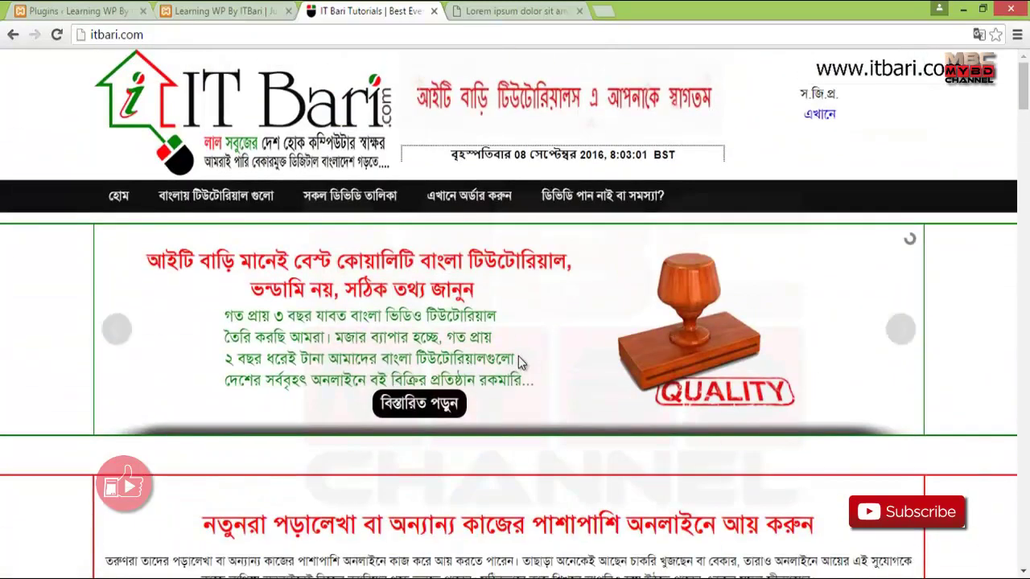
scroll(624, 295, "down", 15)
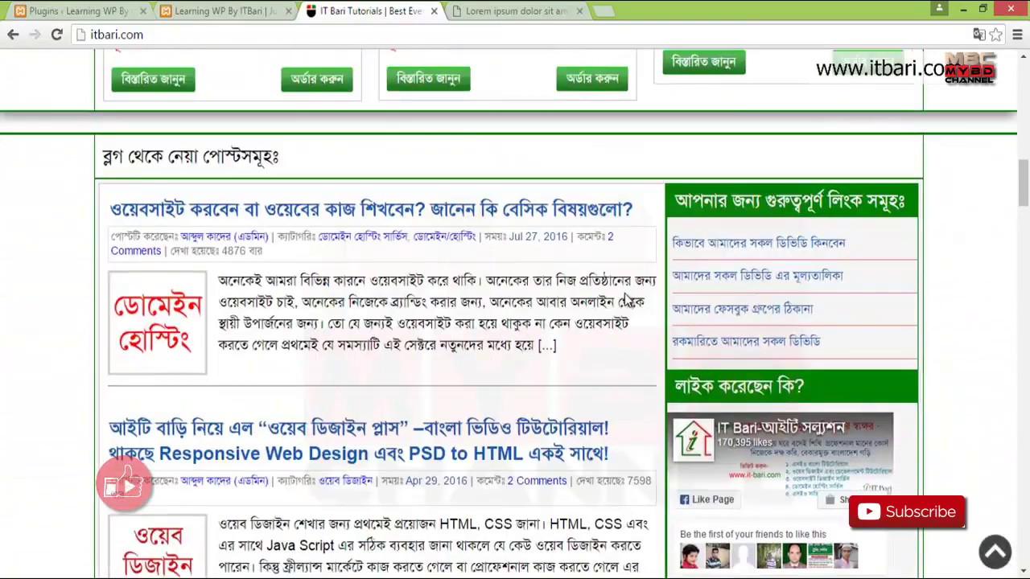
scroll(625, 299, "down", 5)
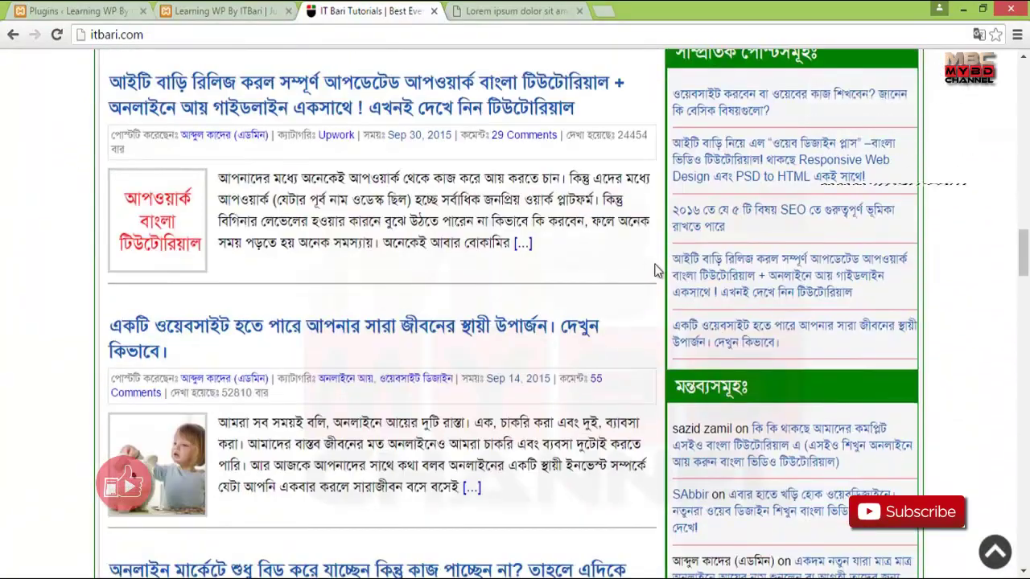
scroll(657, 261, "down", 3)
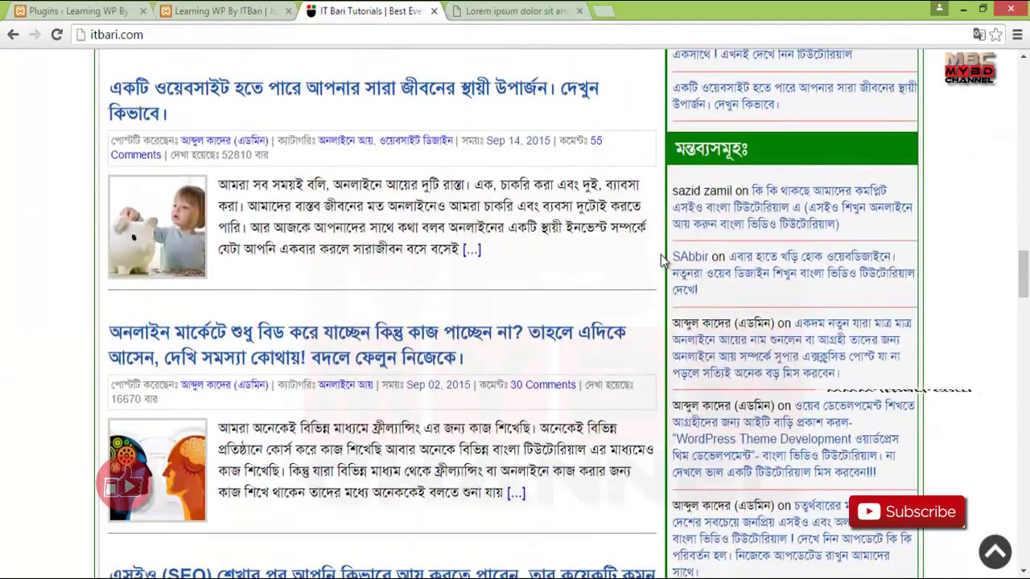
scroll(660, 261, "up", 4)
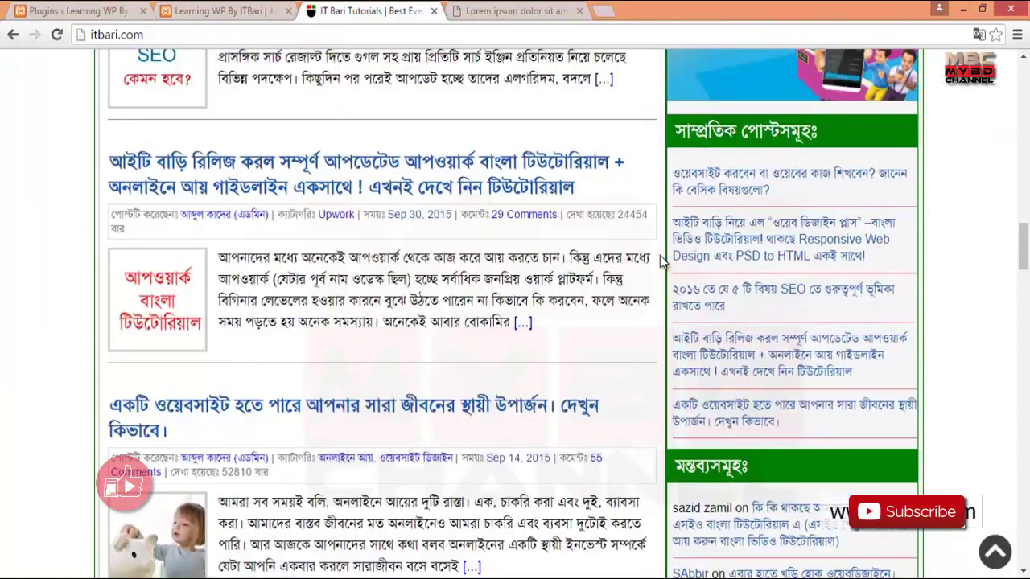
scroll(659, 261, "up", 12)
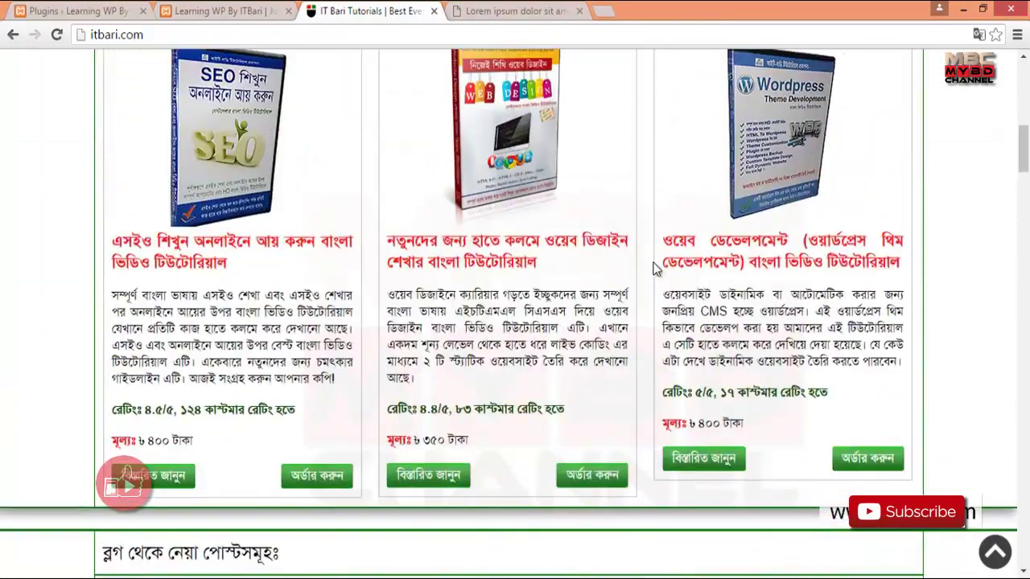
scroll(631, 257, "up", 10)
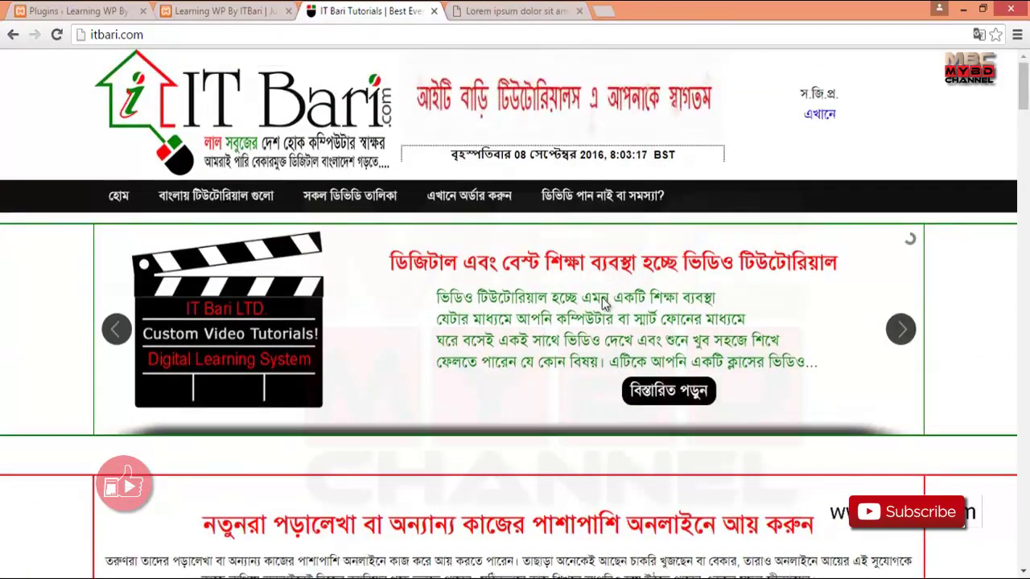
Return to the WordPress admin plugins page, open the page for adding new plugins and look through the featured plugins.
key("ctrl+1")
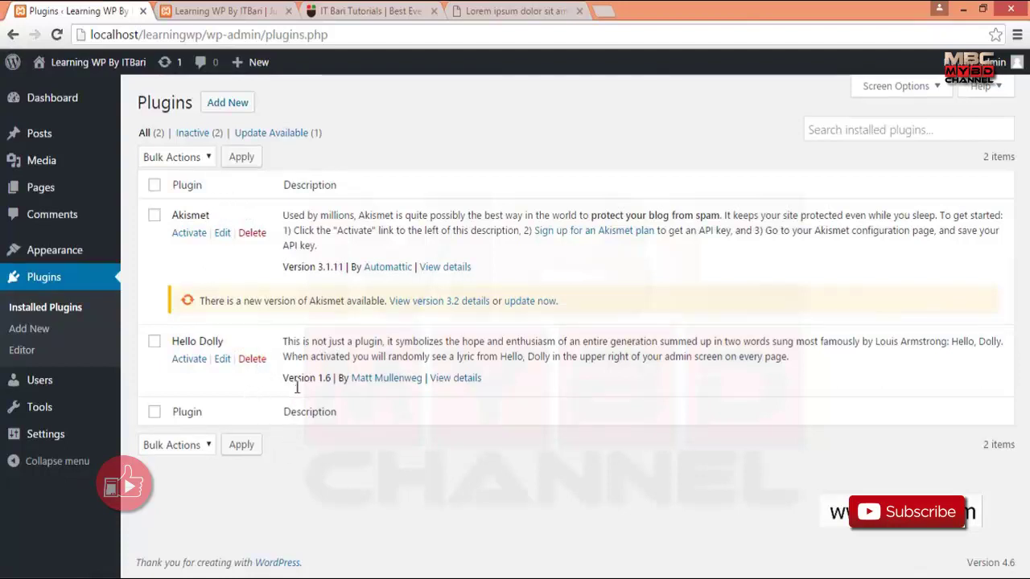
left_click(237, 104)
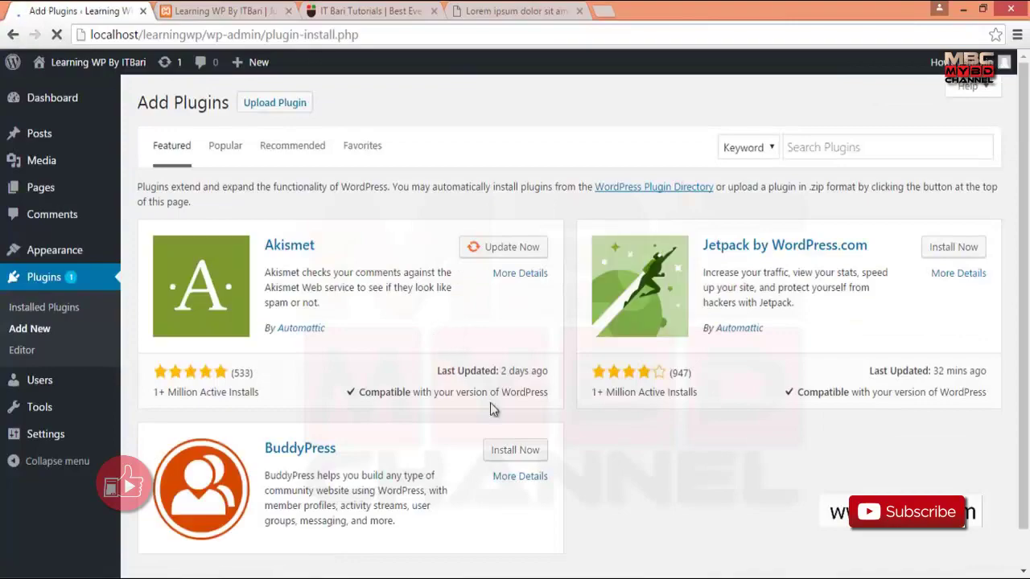
scroll(641, 367, "down", 1)
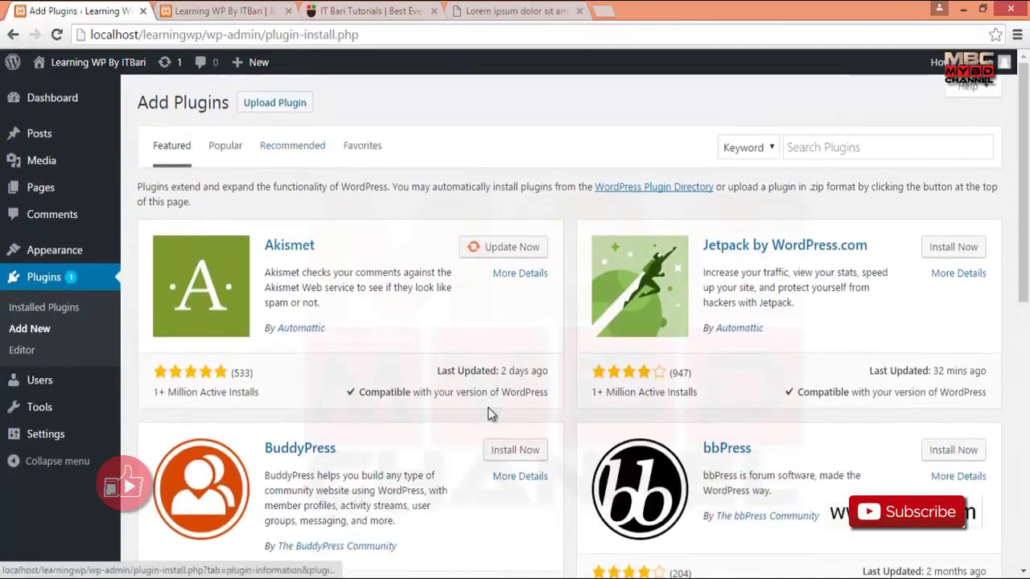
scroll(488, 414, "down", 8)
scroll(528, 426, "up", 10)
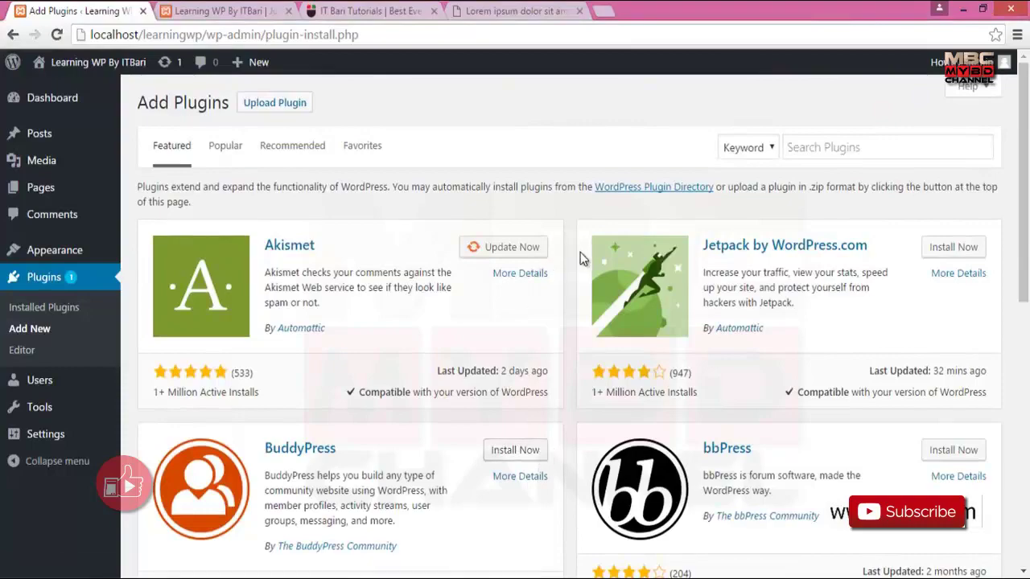
scroll(505, 310, "down", 9)
scroll(508, 312, "up", 8)
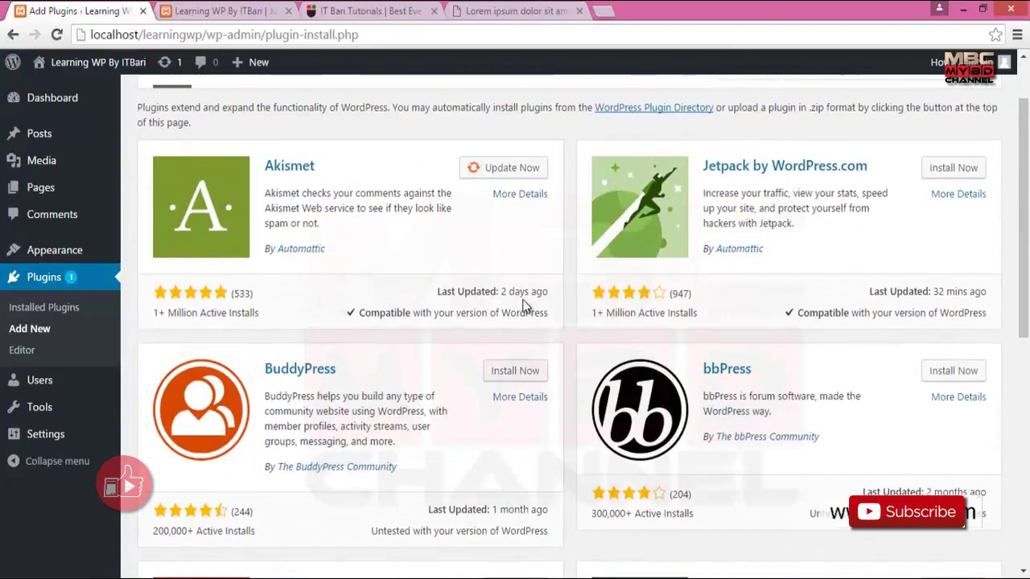
Show the popular plugins and examine the list, including Yoast SEO, Advanced Custom Fields and WooCommerce.
scroll(523, 306, "up", 1)
left_click(238, 148)
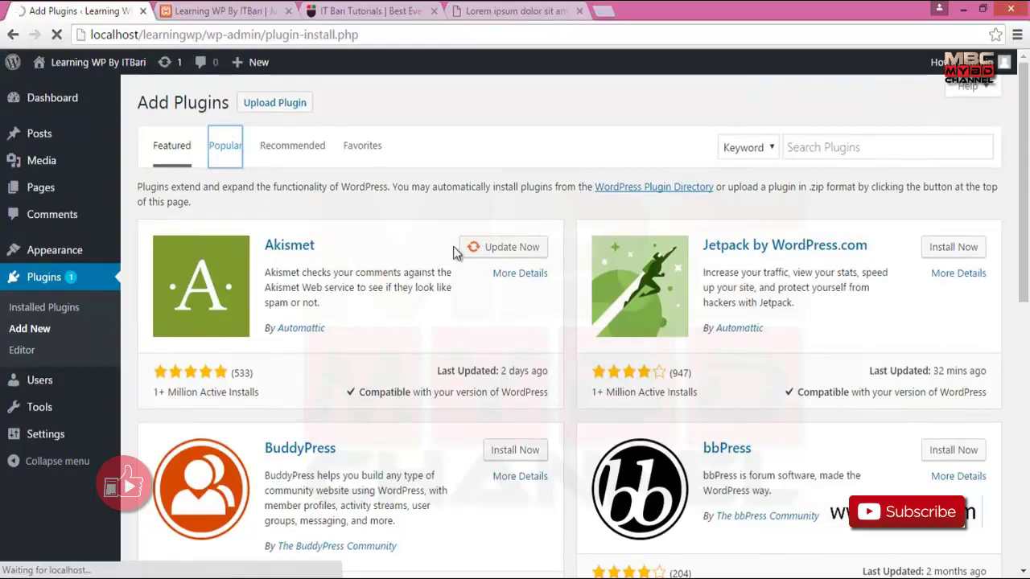
scroll(638, 432, "down", 7)
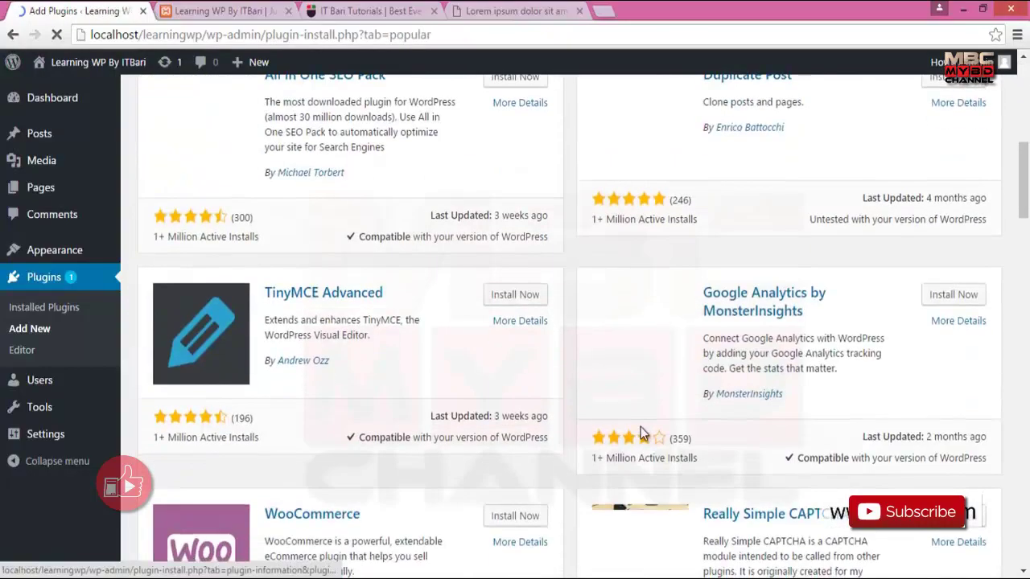
scroll(640, 426, "down", 15)
scroll(640, 419, "up", 6)
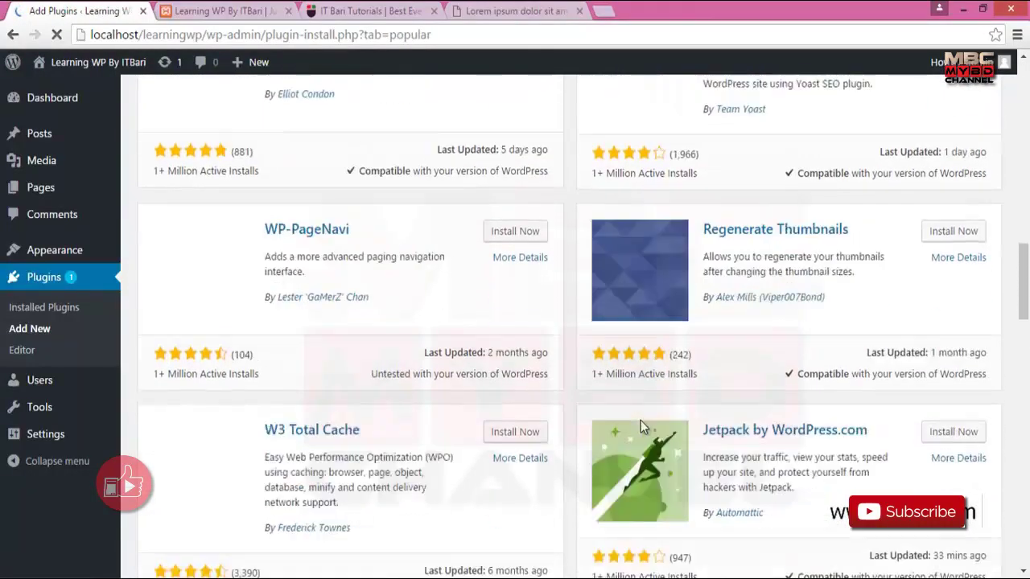
scroll(643, 410, "up", 2)
scroll(744, 346, "up", 2)
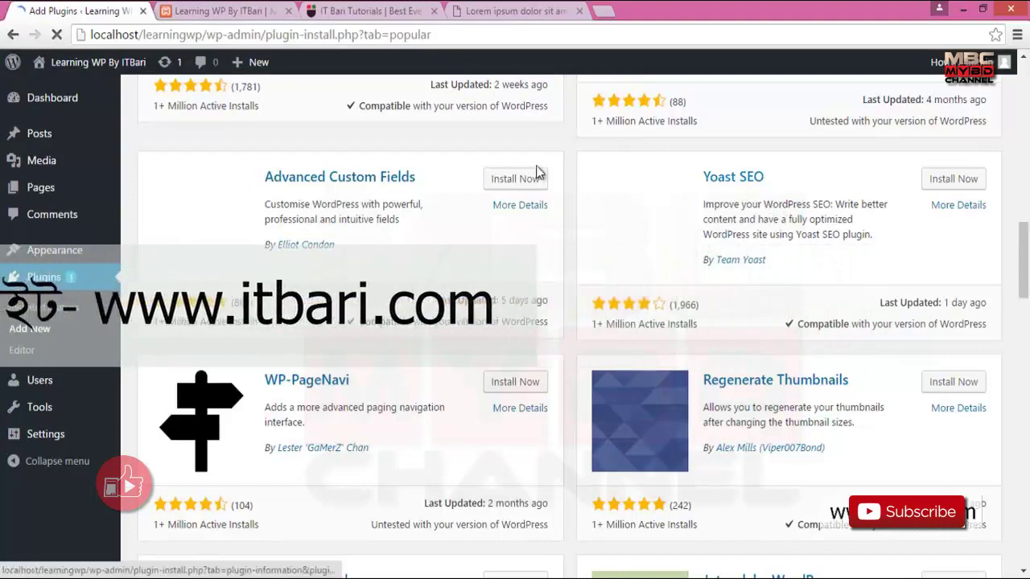
scroll(824, 367, "up", 2)
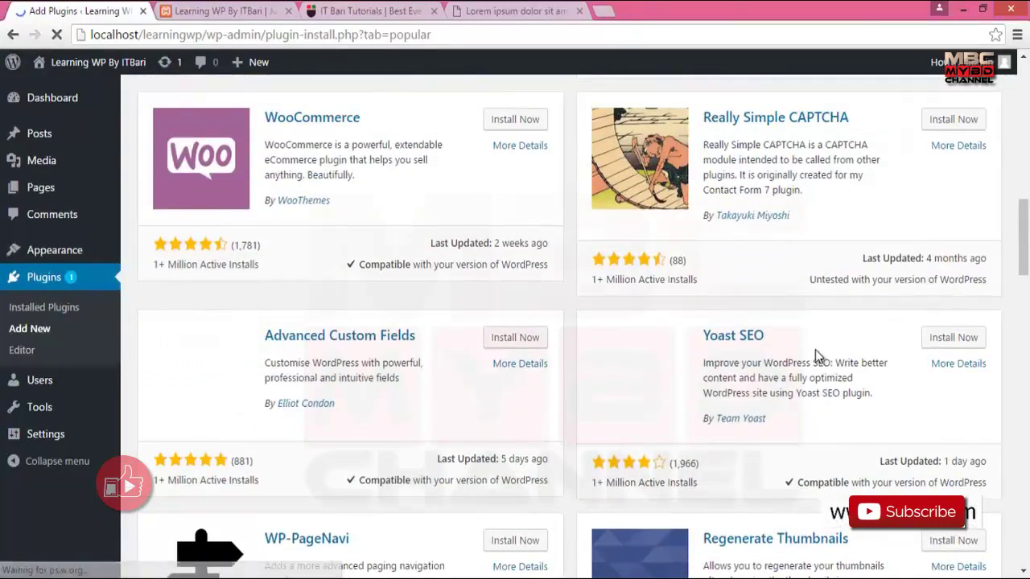
scroll(808, 348, "up", 4)
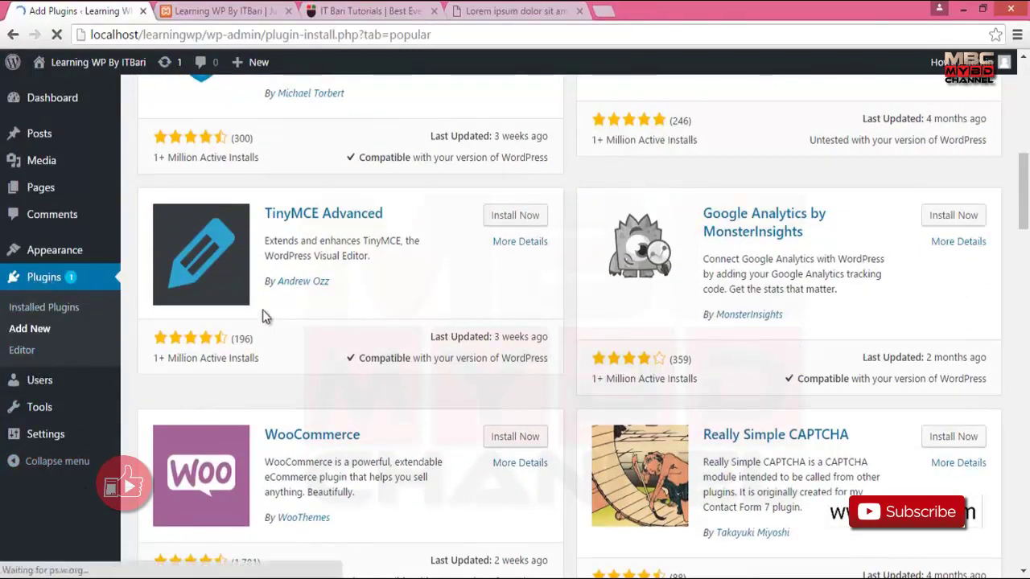
scroll(489, 404, "down", 3)
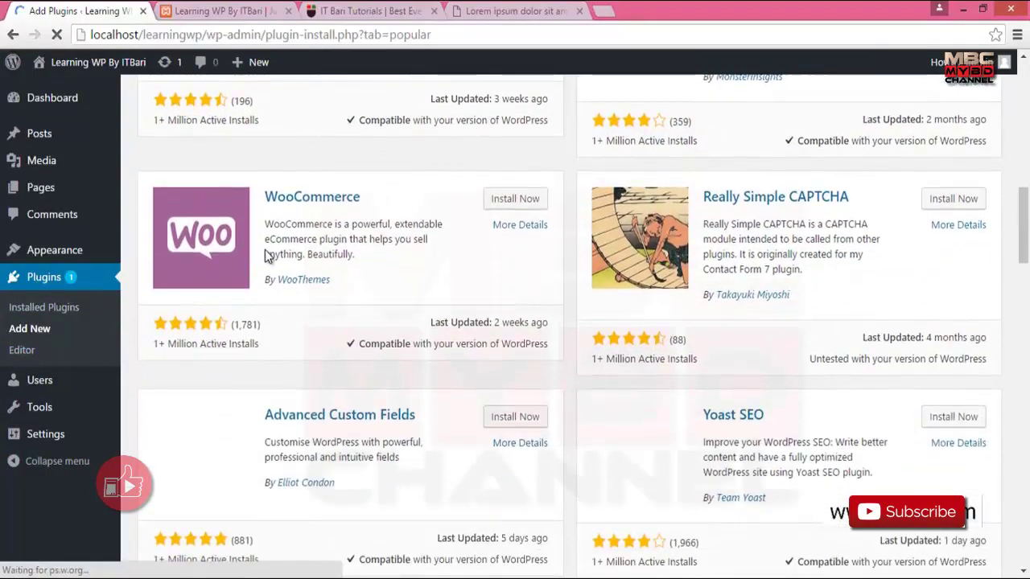
mouse_move(132, 168)
left_mouse_down()
mouse_move(287, 290)
mouse_move(521, 325)
mouse_move(577, 351)
left_mouse_up()
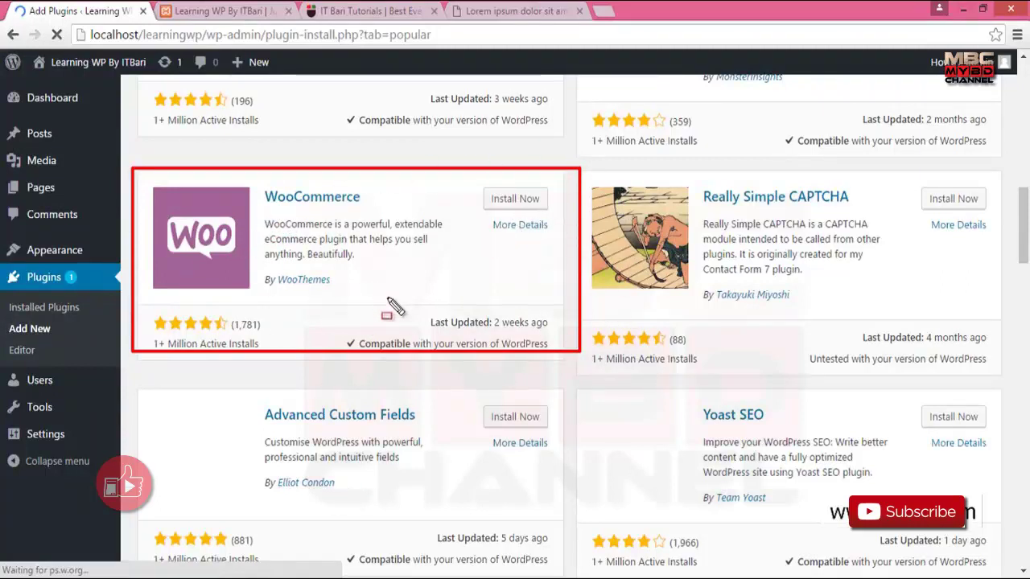
key("Escape")
Examine the rest of the popular plugins up to the start of the list, including WP Super Cache and Contact Form 7.
scroll(490, 406, "down", 2)
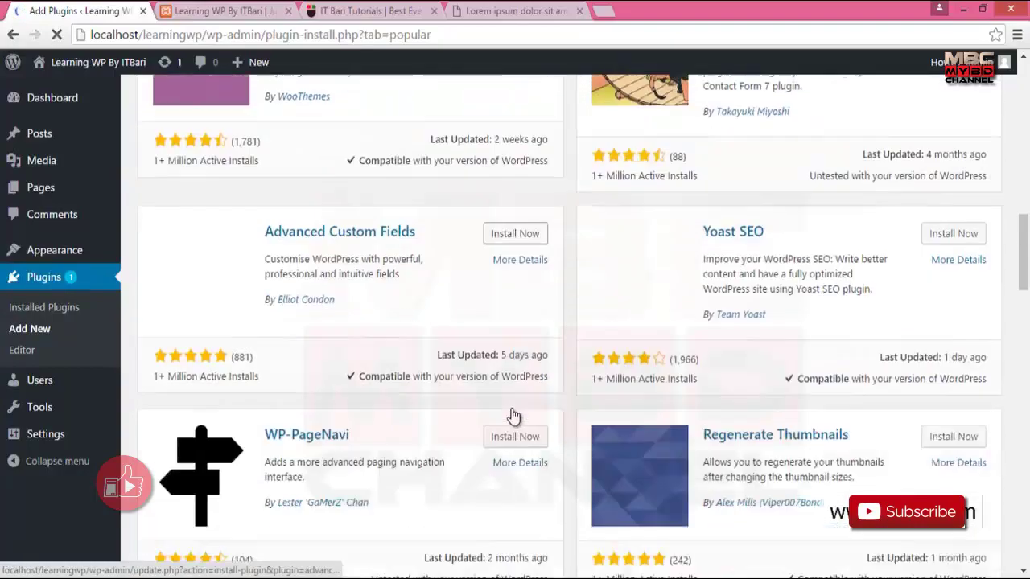
scroll(510, 413, "up", 4)
scroll(757, 368, "up", 1)
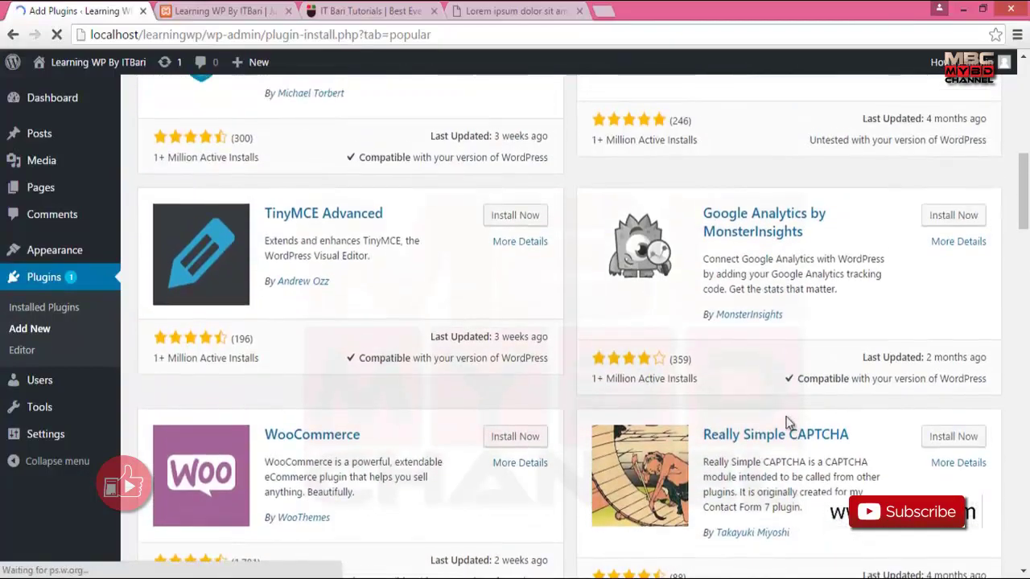
scroll(769, 437, "up", 4)
scroll(769, 438, "up", 3)
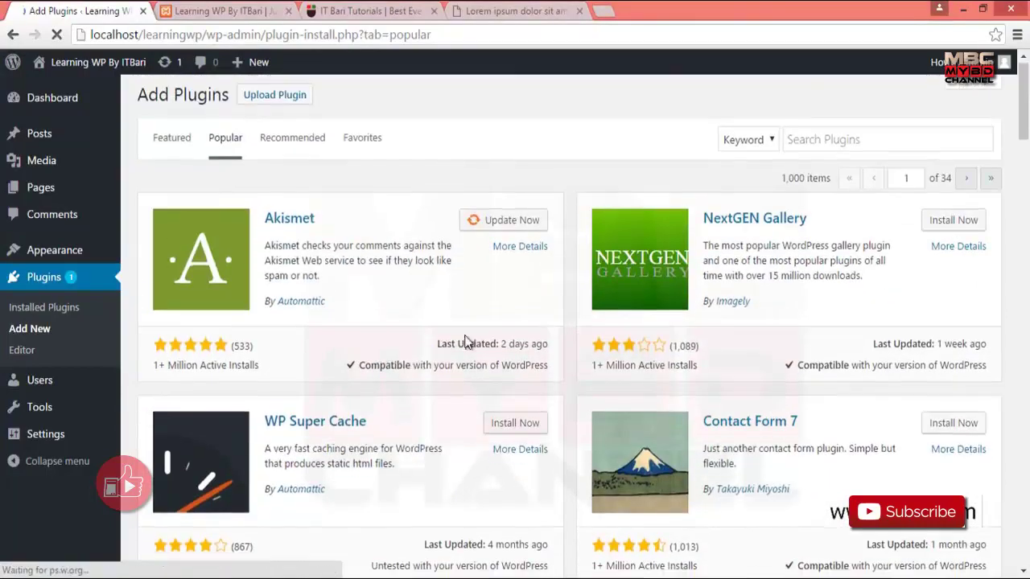
scroll(467, 340, "down", 3)
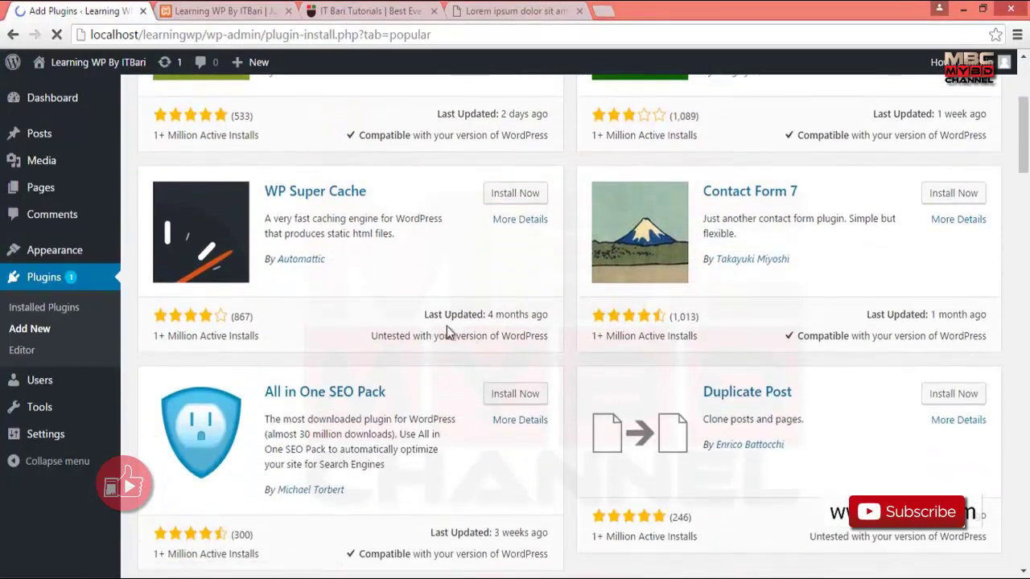
scroll(448, 319, "up", 3)
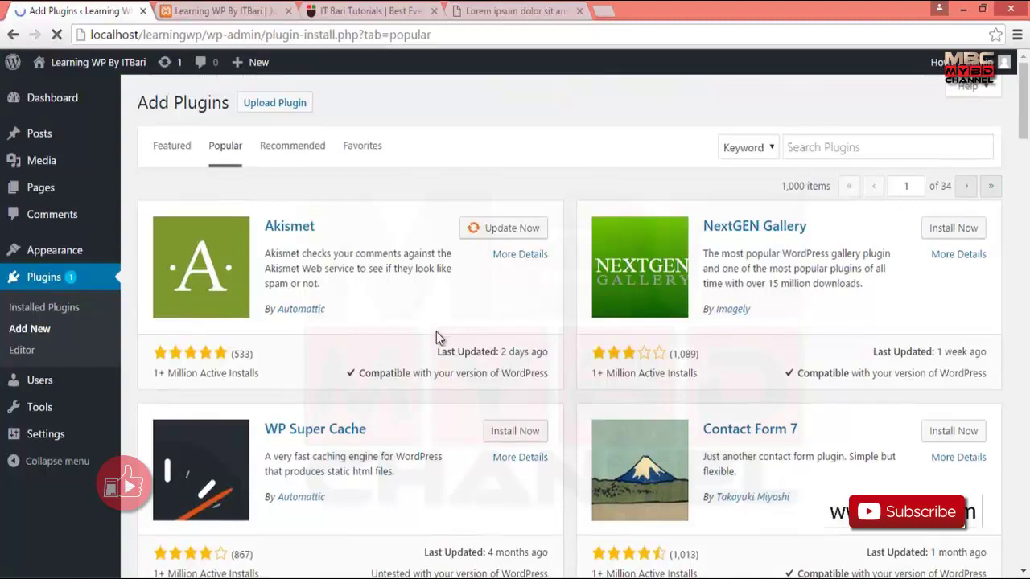
scroll(436, 334, "down", 2)
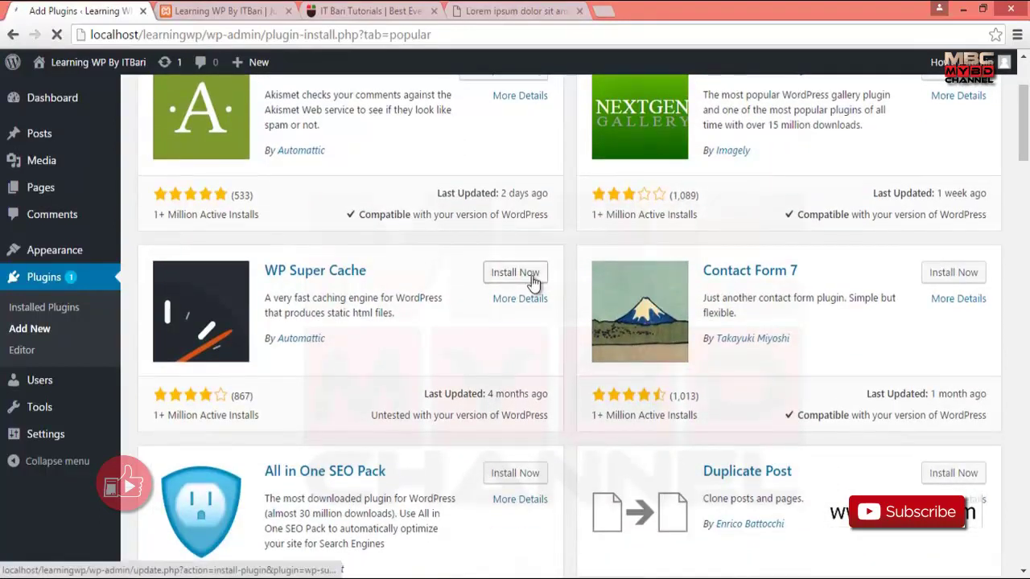
scroll(531, 277, "up", 2)
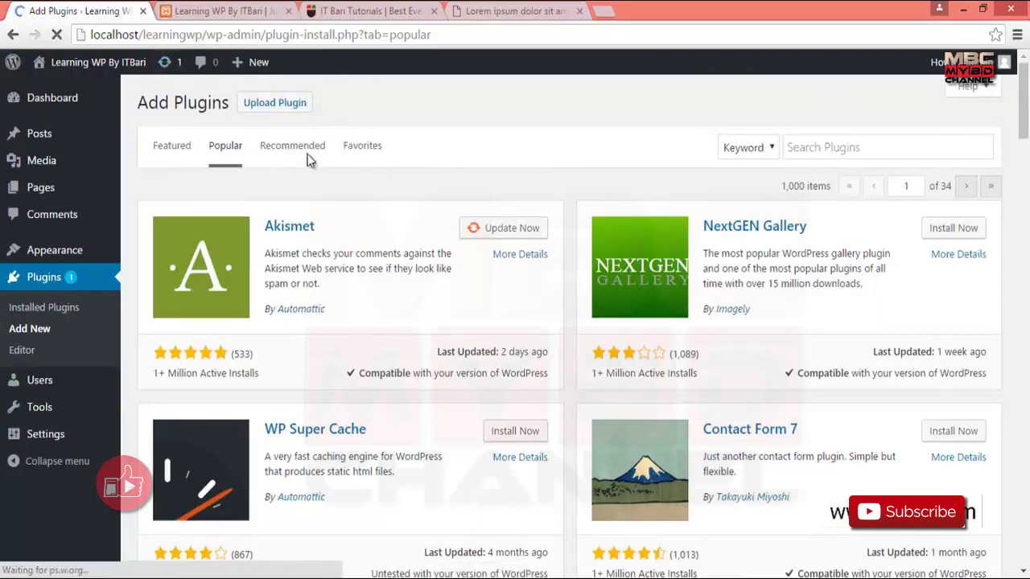
Open the plugin file editor and review the Akismet plugin's code and its list of plugin files.
left_click(21, 356)
scroll(912, 275, "down", 1)
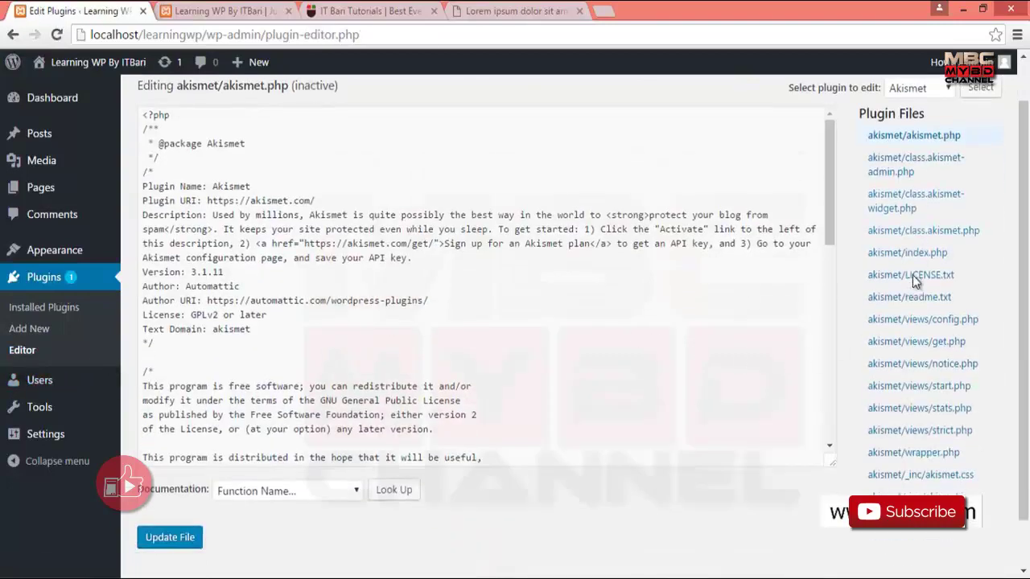
scroll(912, 275, "down", 1)
scroll(912, 275, "up", 2)
left_click(626, 283)
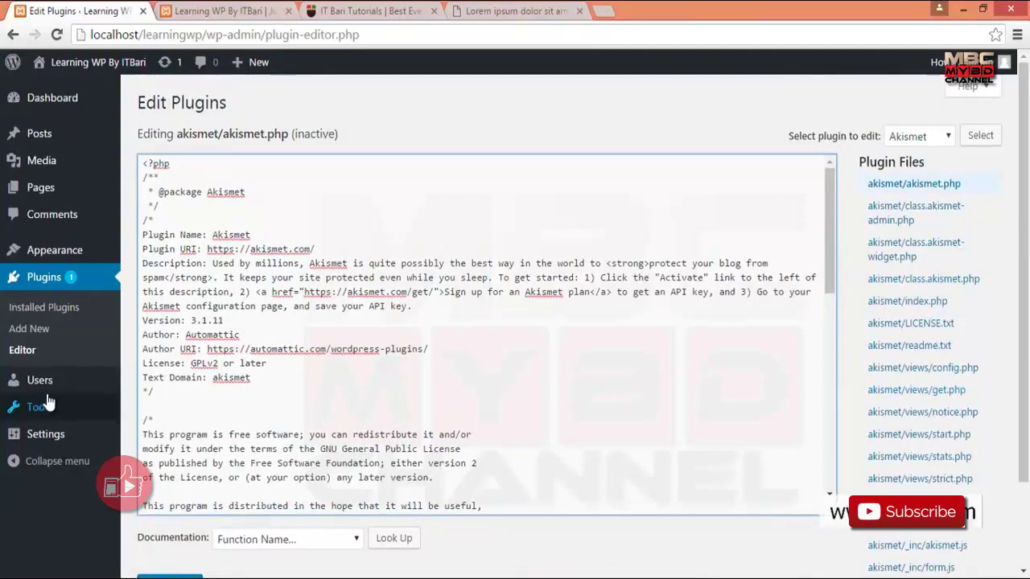
mouse_move(36, 384)
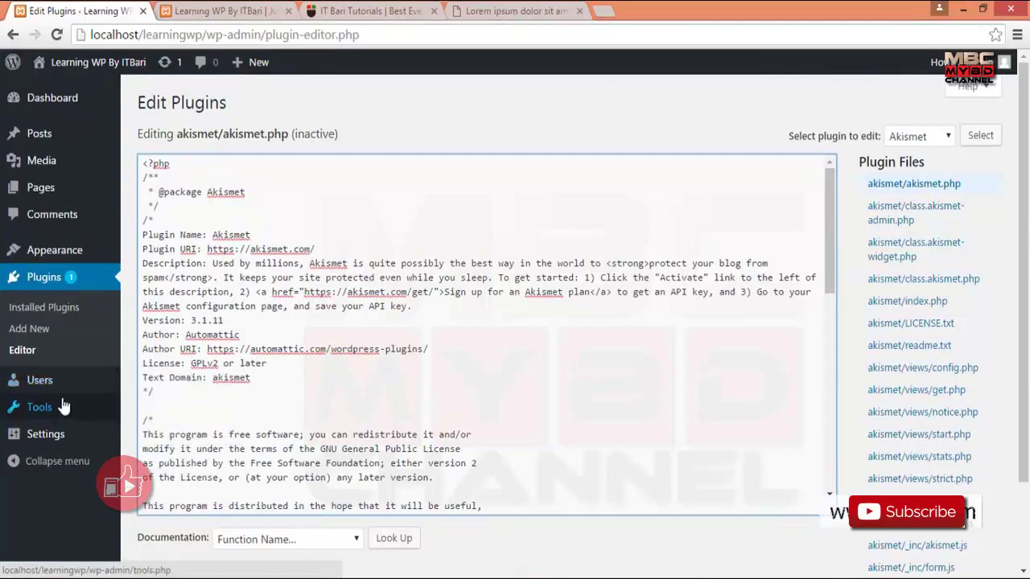